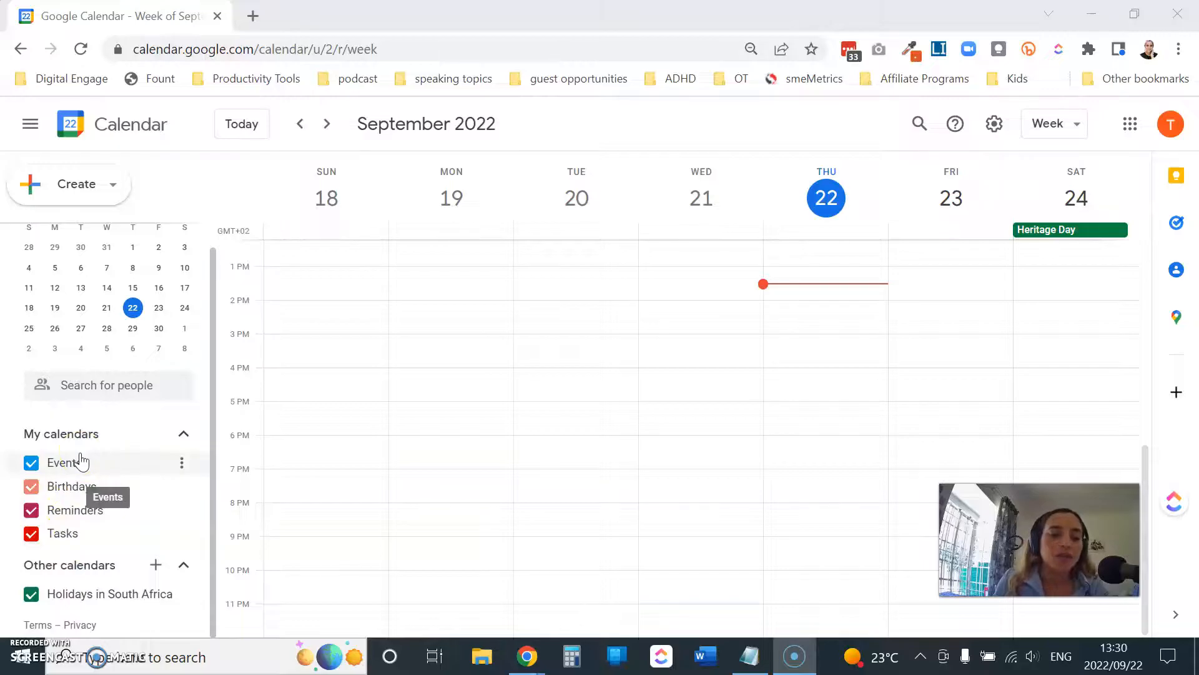
Turn off the display of the Holidays in South Africa calendar and turn it back on
click(32, 463)
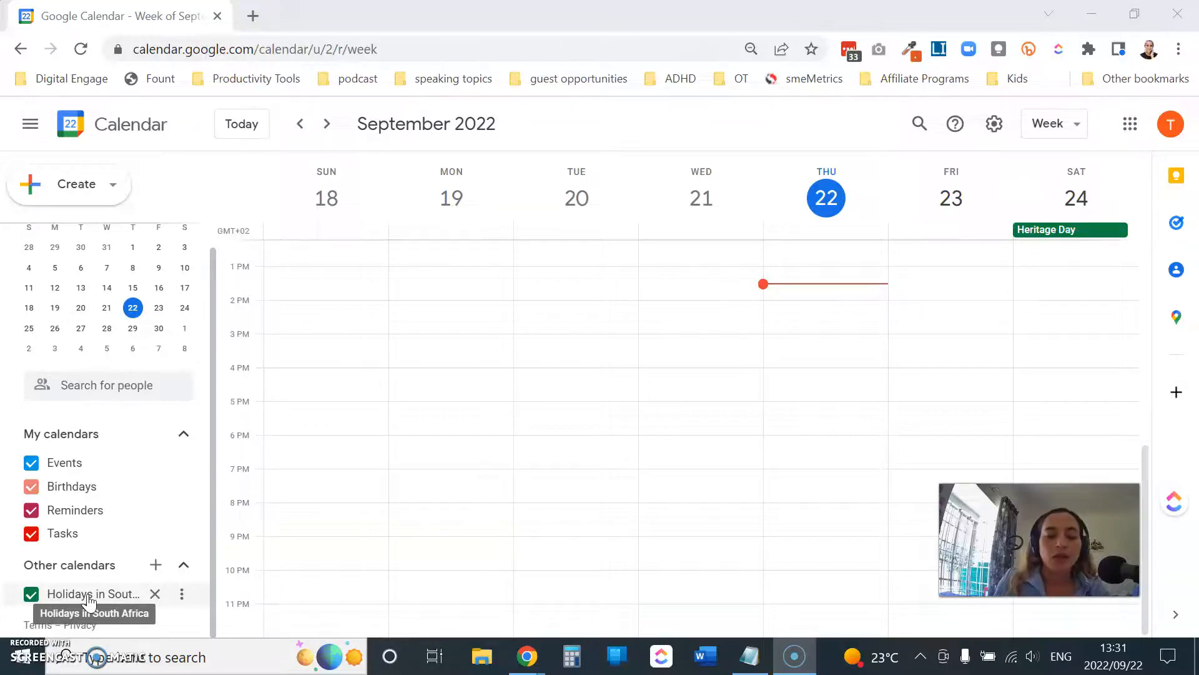
click(31, 594)
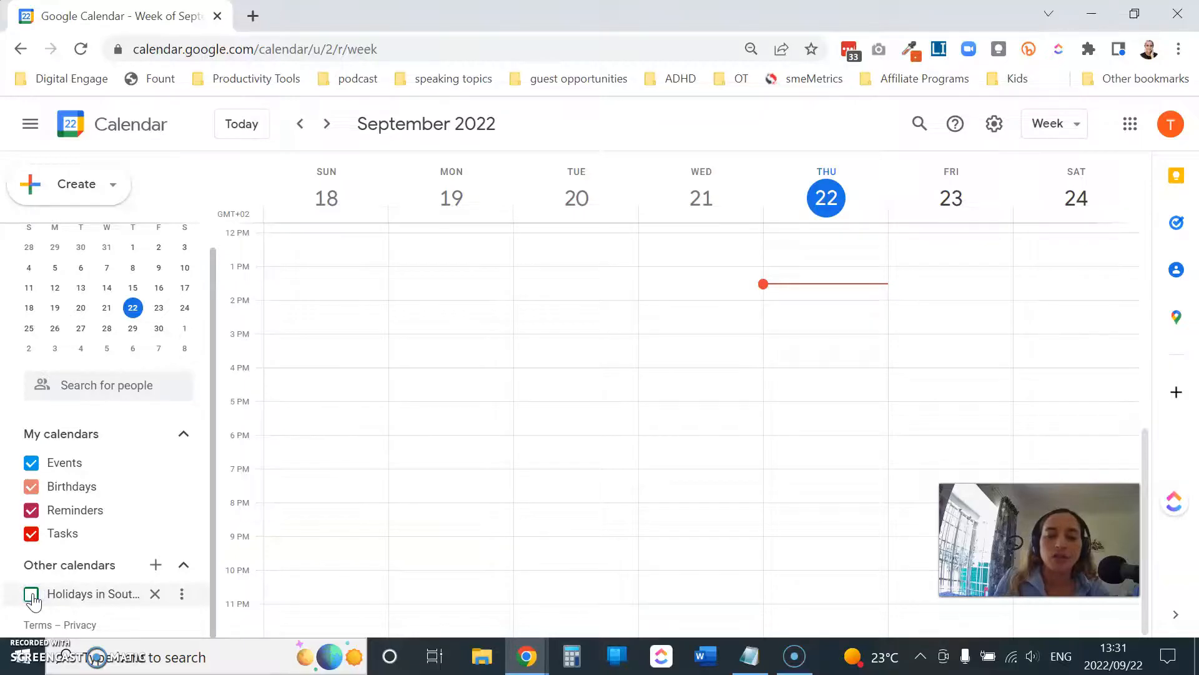
click(32, 596)
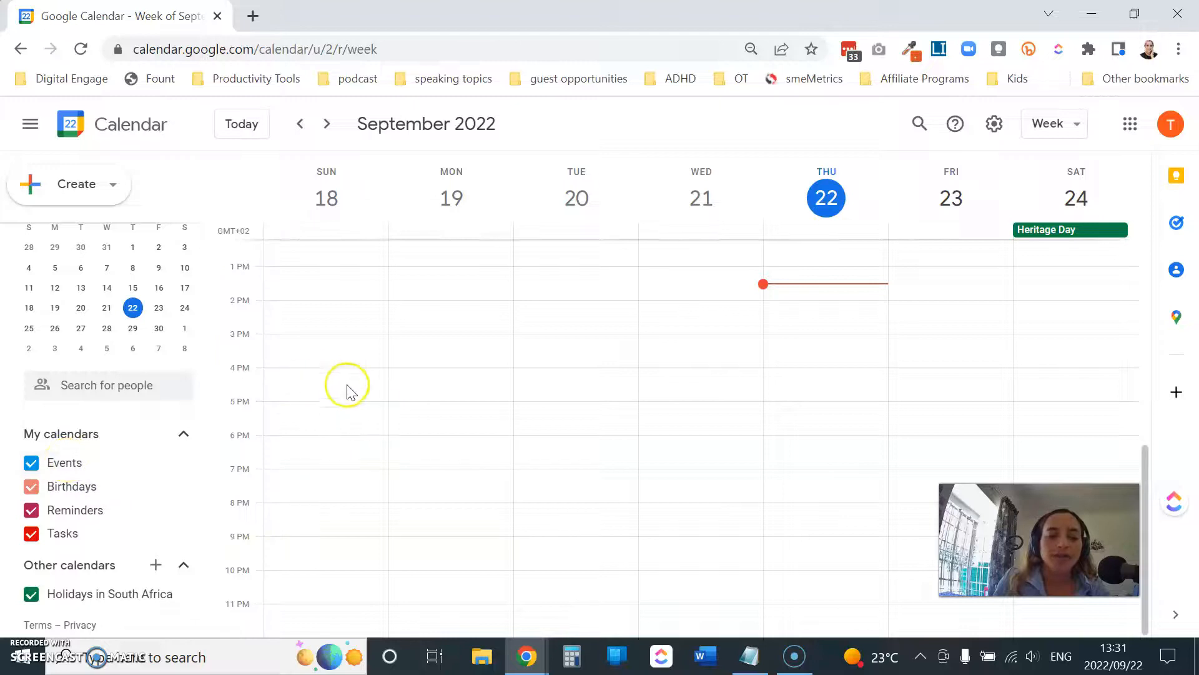
Create and save an event titled "event" on Friday, September 23 from 3:00pm to 4:00pm
click(923, 345)
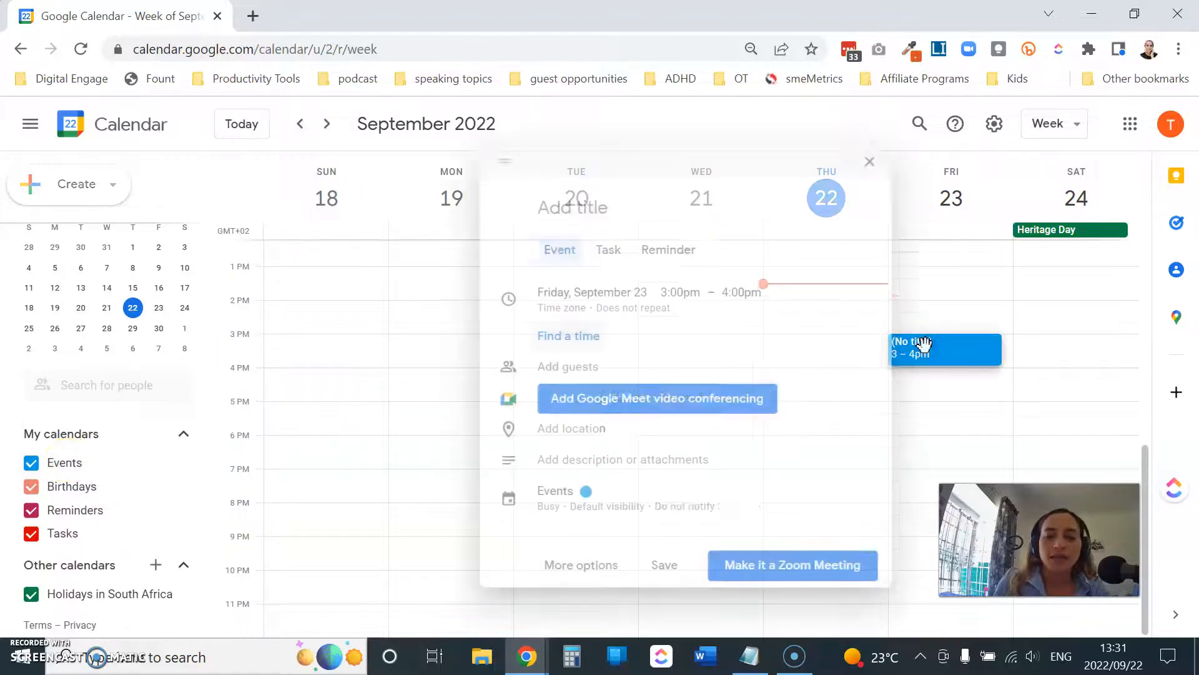
text(event)
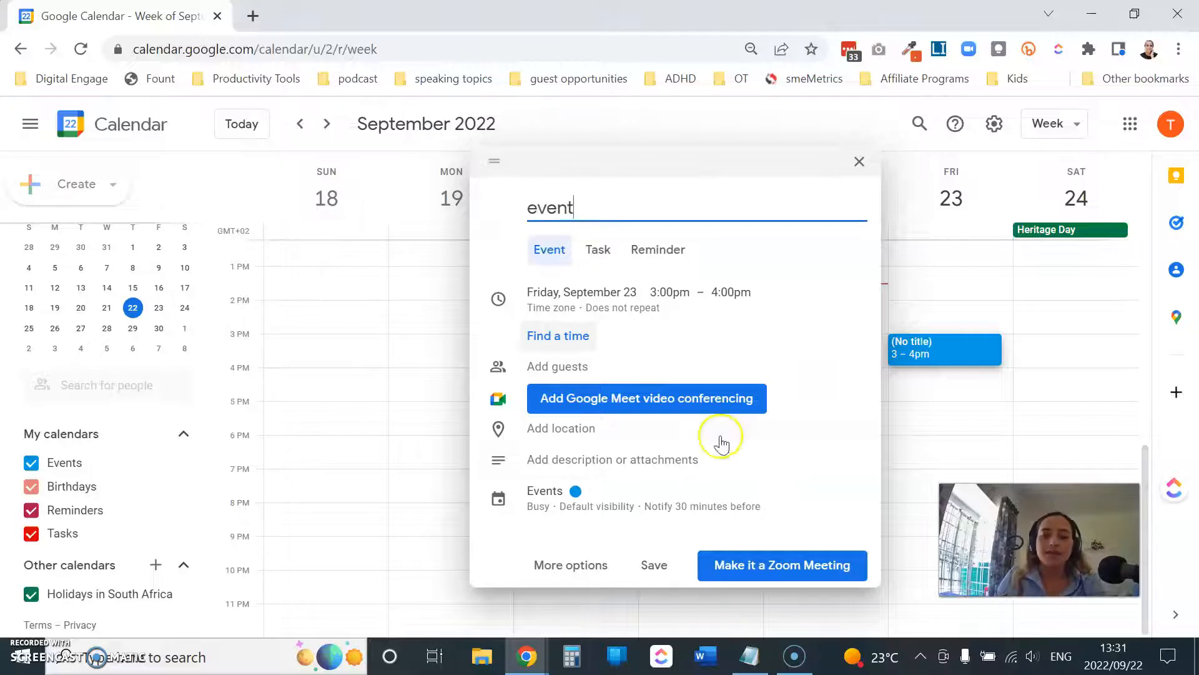
click(653, 565)
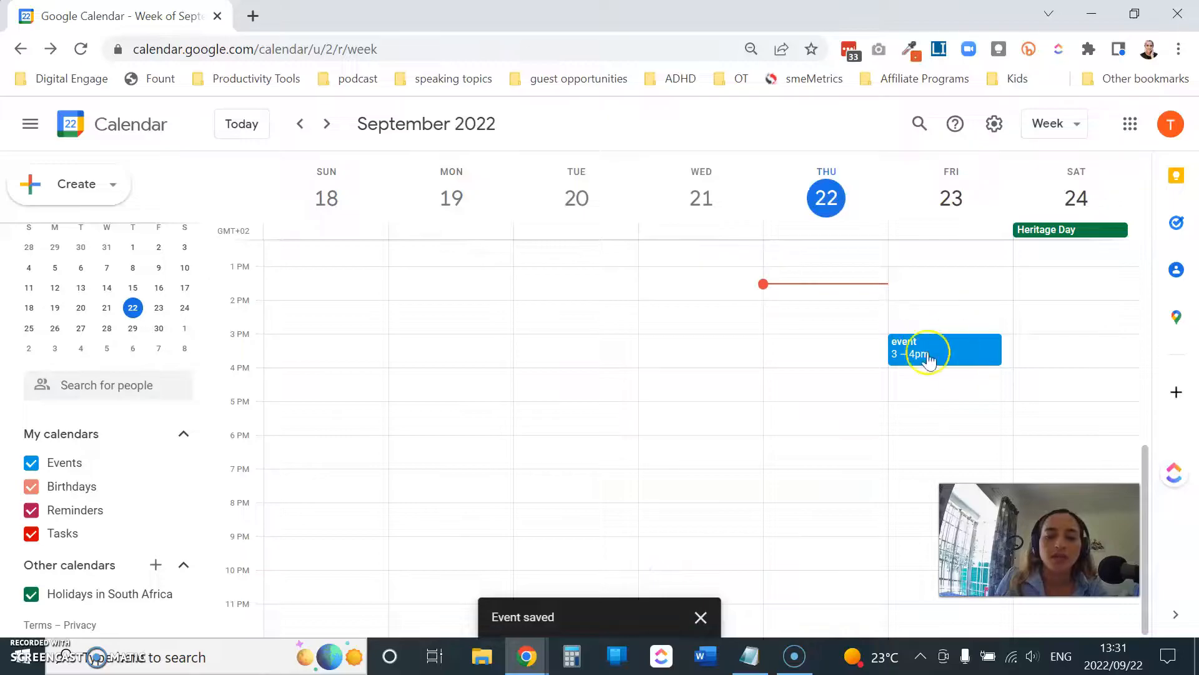
Turn off the display of the Events calendar and turn it back on
click(34, 468)
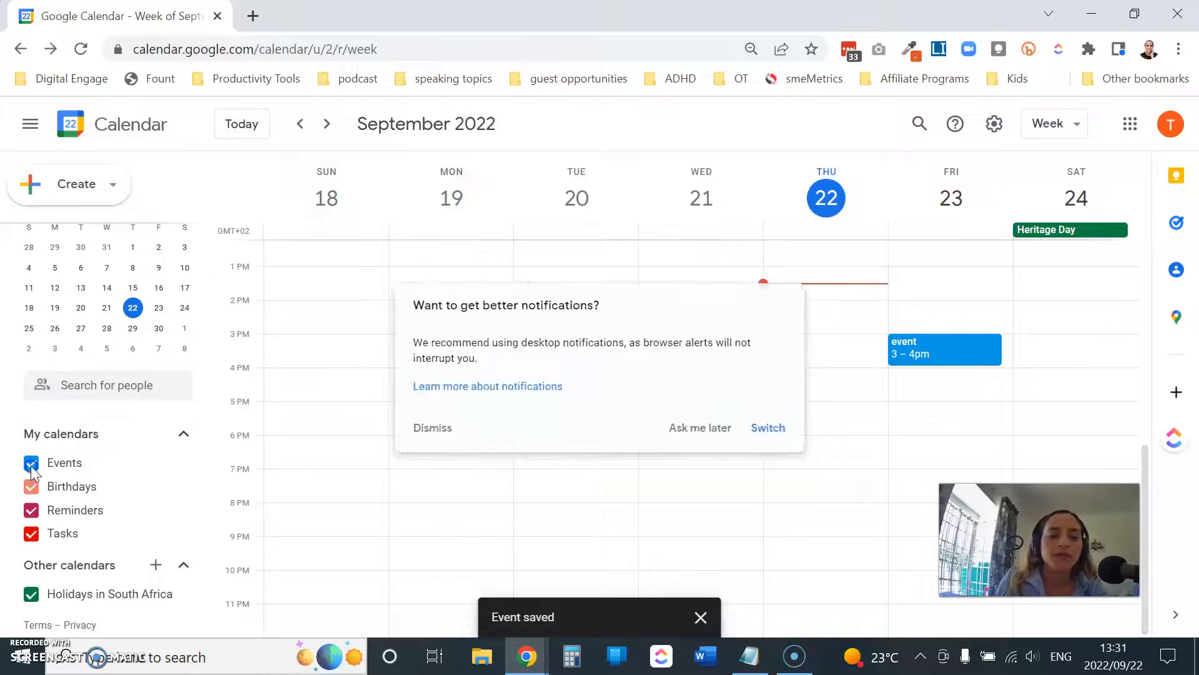
click(31, 466)
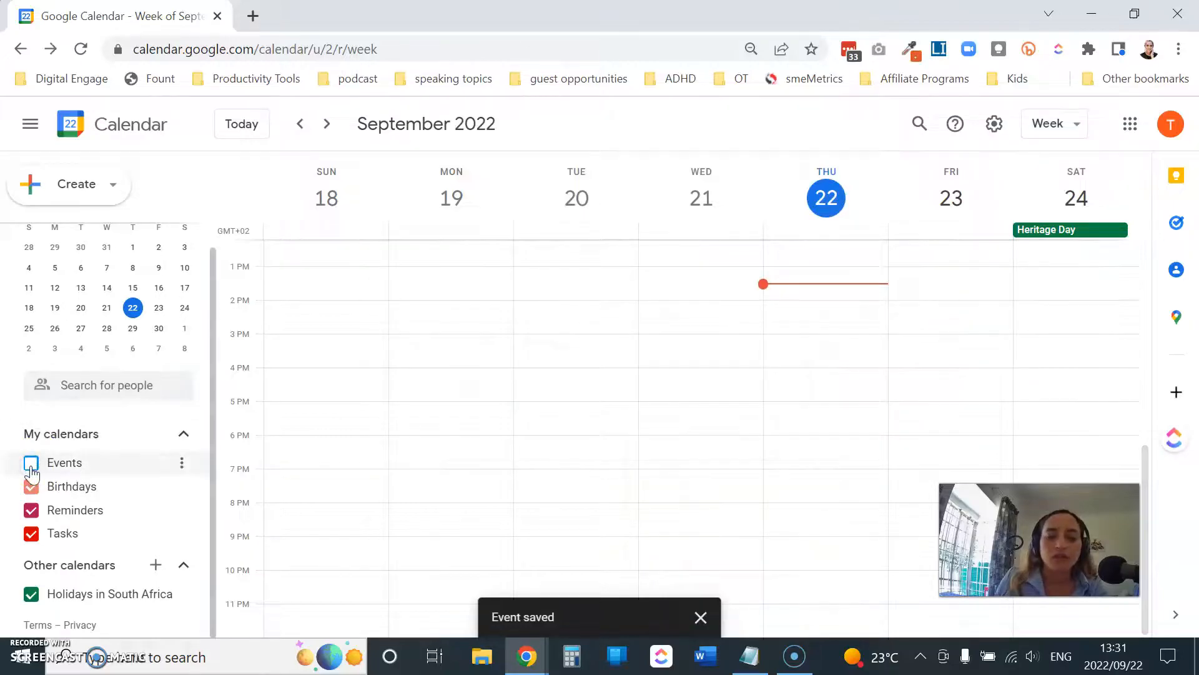
click(31, 466)
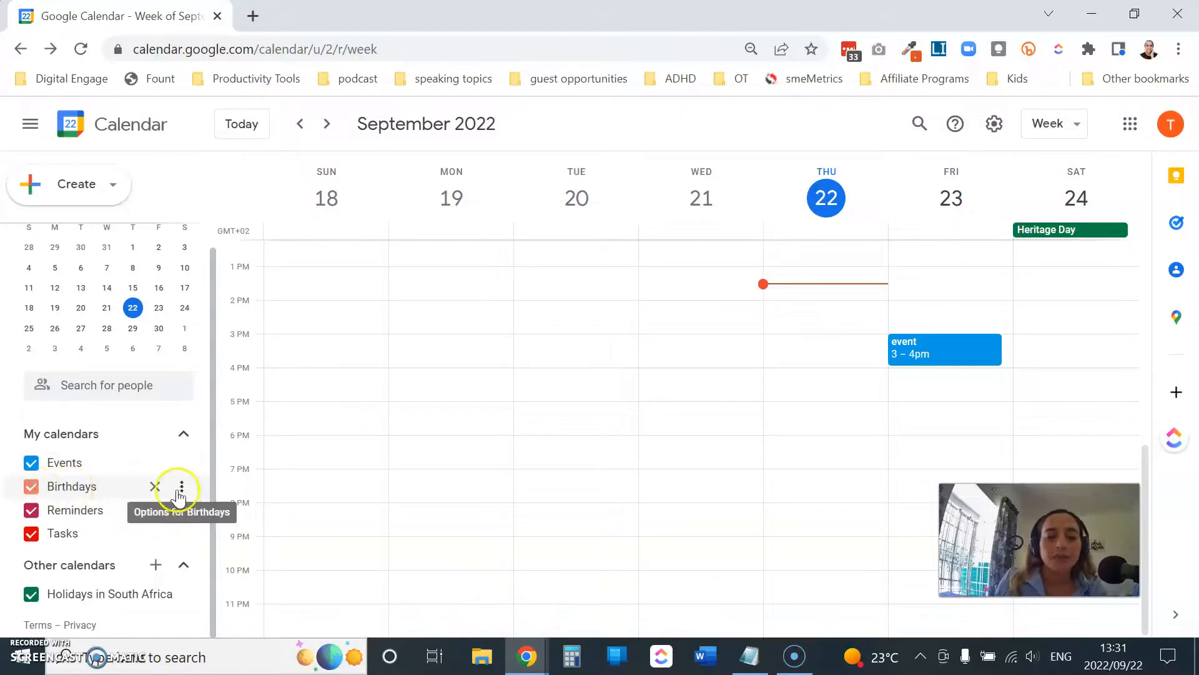
Remove Birthdays from the My calendars list and turn off the display of Reminders
click(182, 487)
click(192, 456)
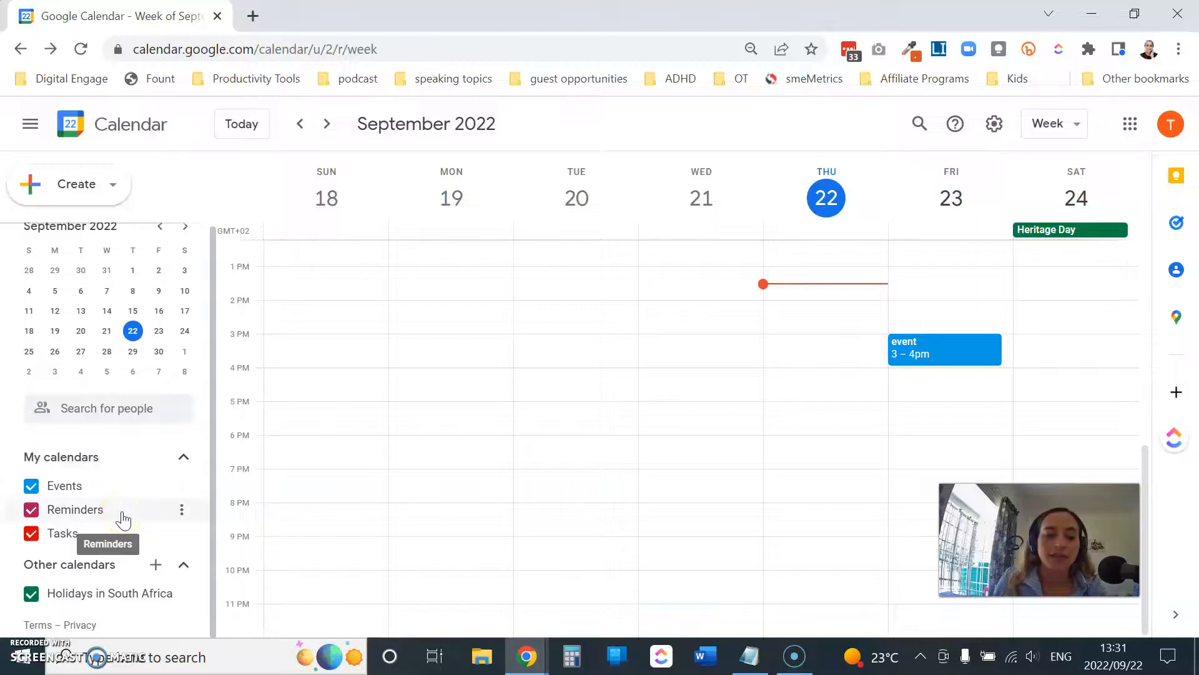
click(64, 520)
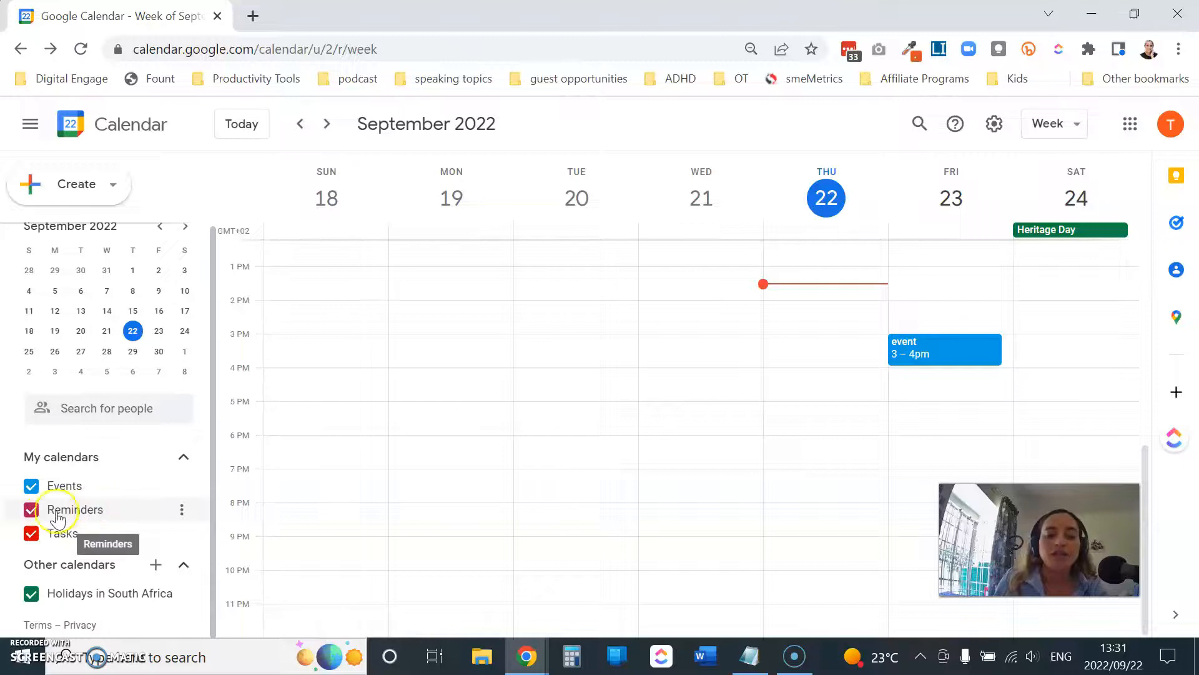
click(31, 509)
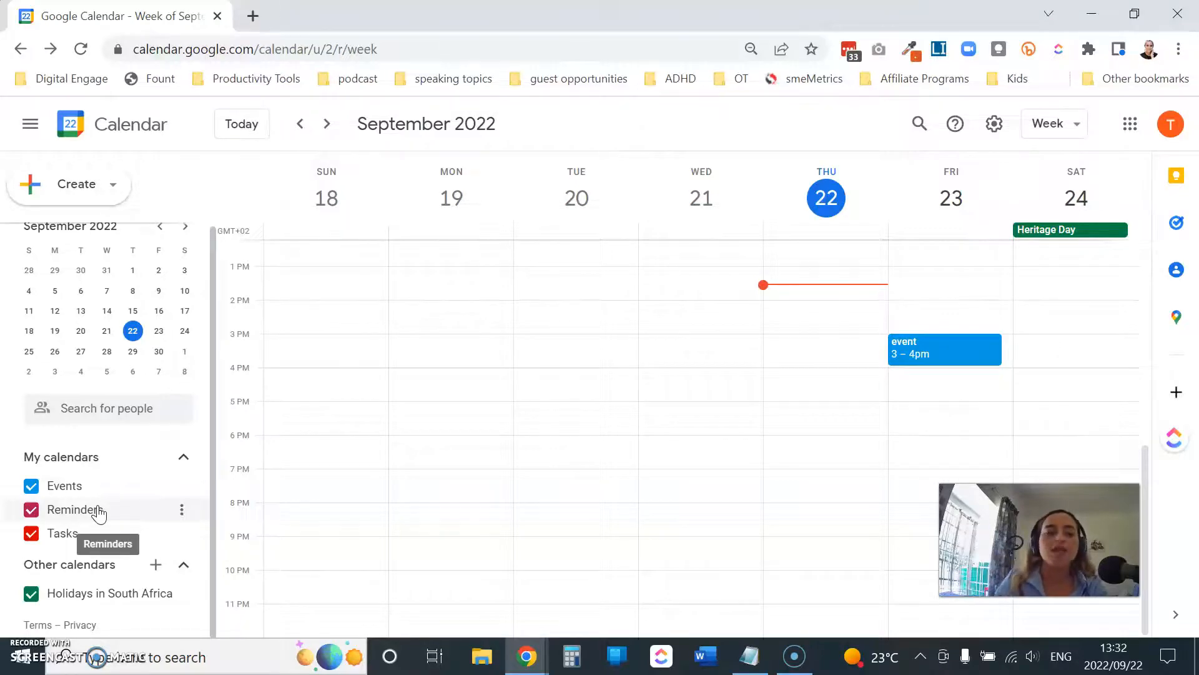
click(181, 509)
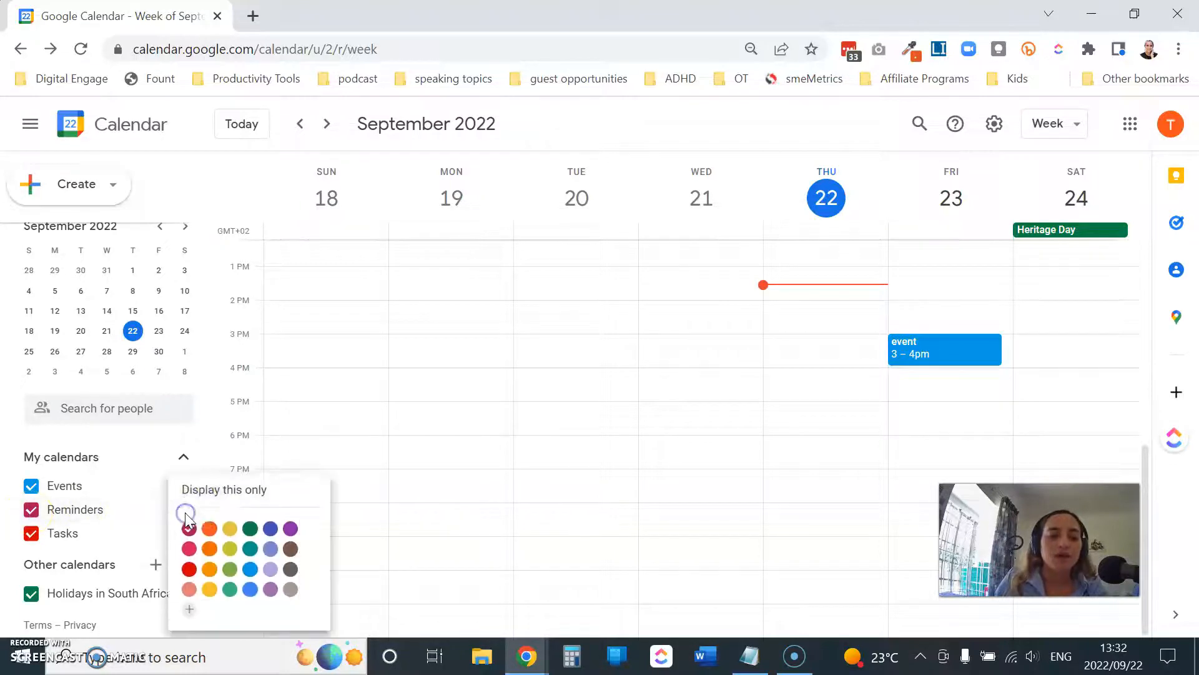
click(31, 509)
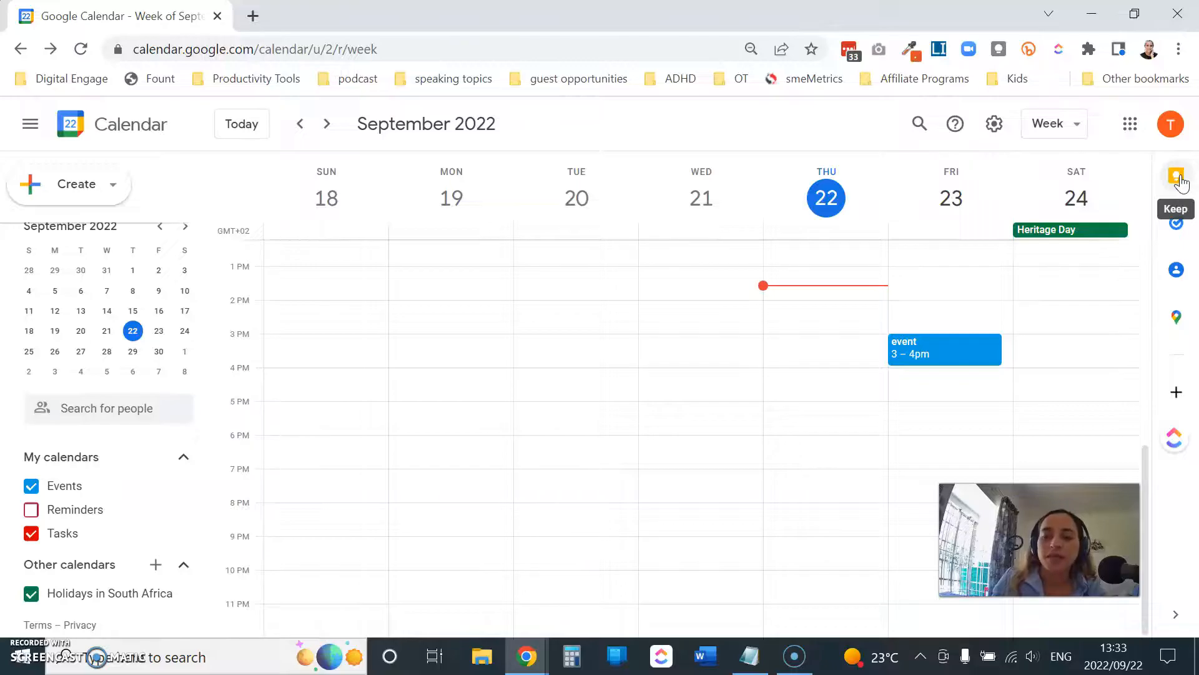
Show Tasks beside the calendar and add a task titled "task 1" to the To Do list
click(1179, 223)
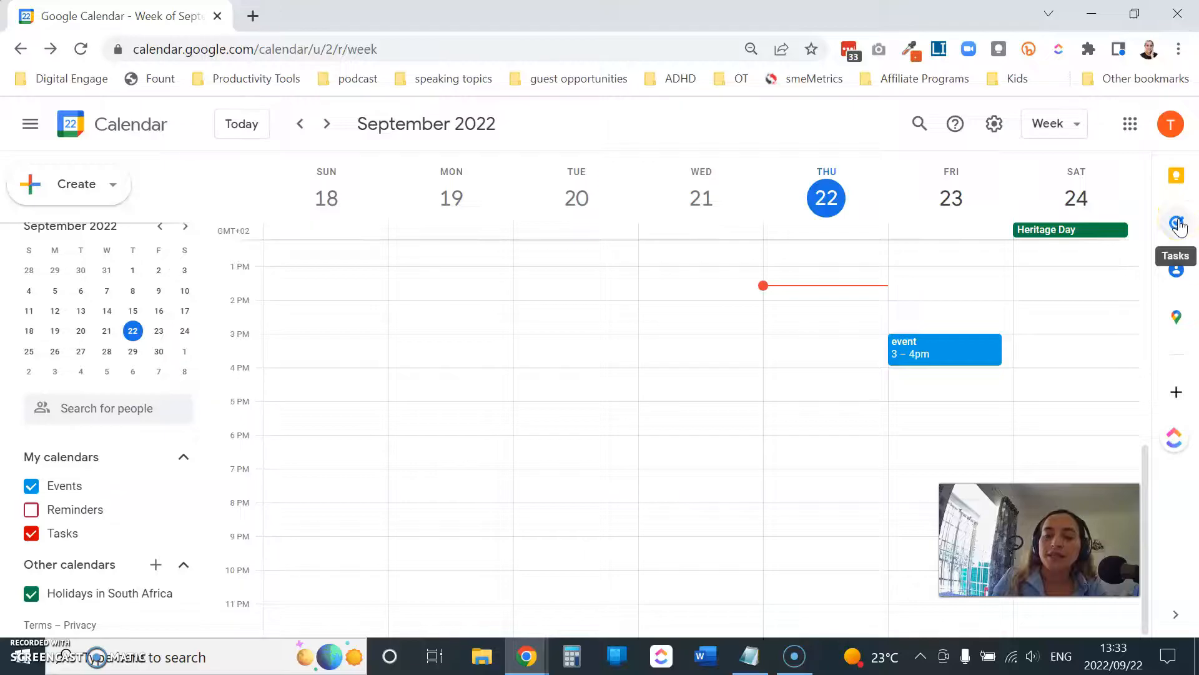
click(1180, 225)
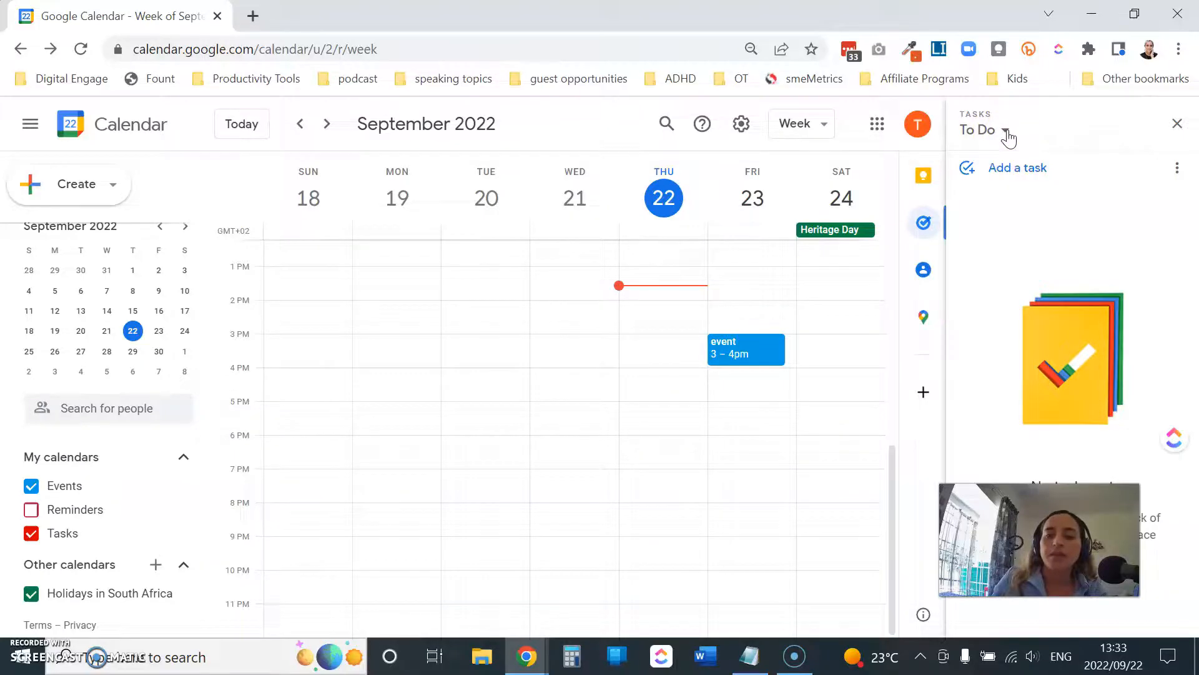
click(1016, 169)
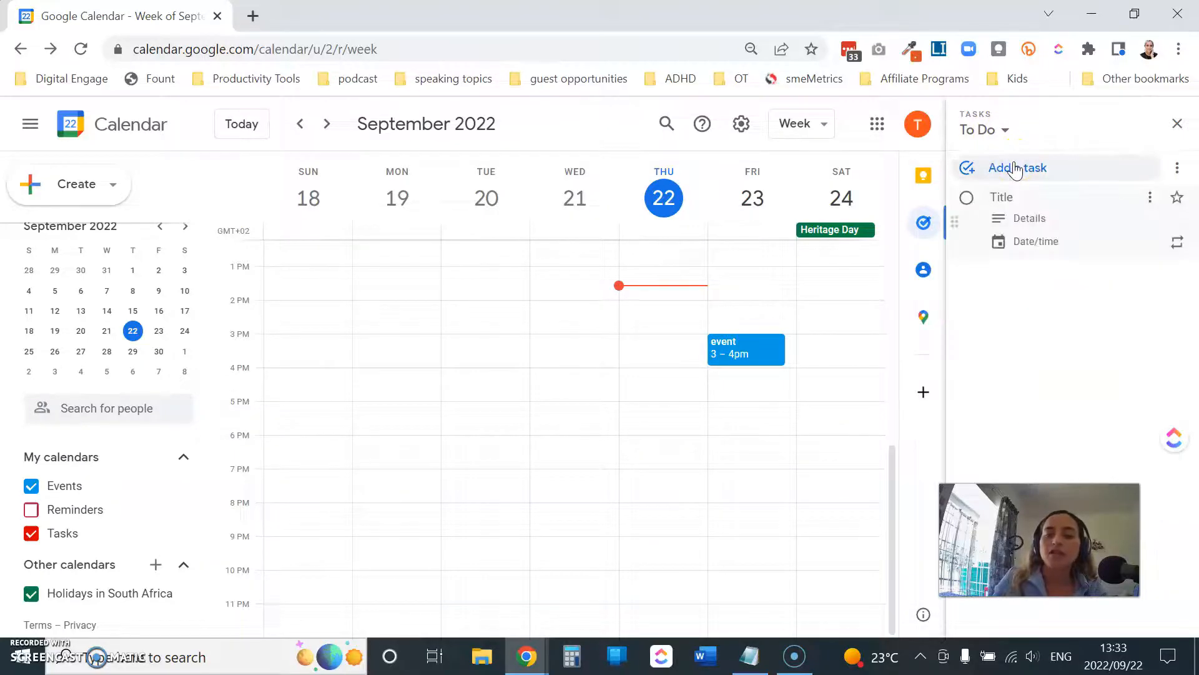
text(task 1)
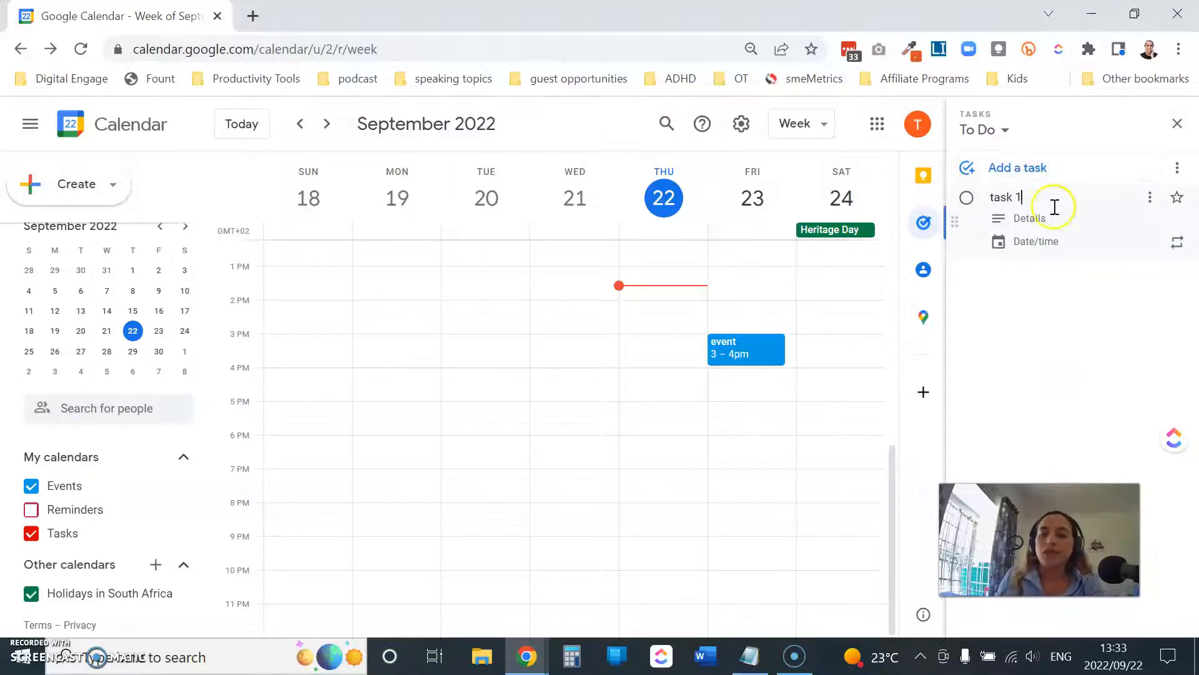
Schedule task 1 for September 23 at 11:00 AM
click(1058, 248)
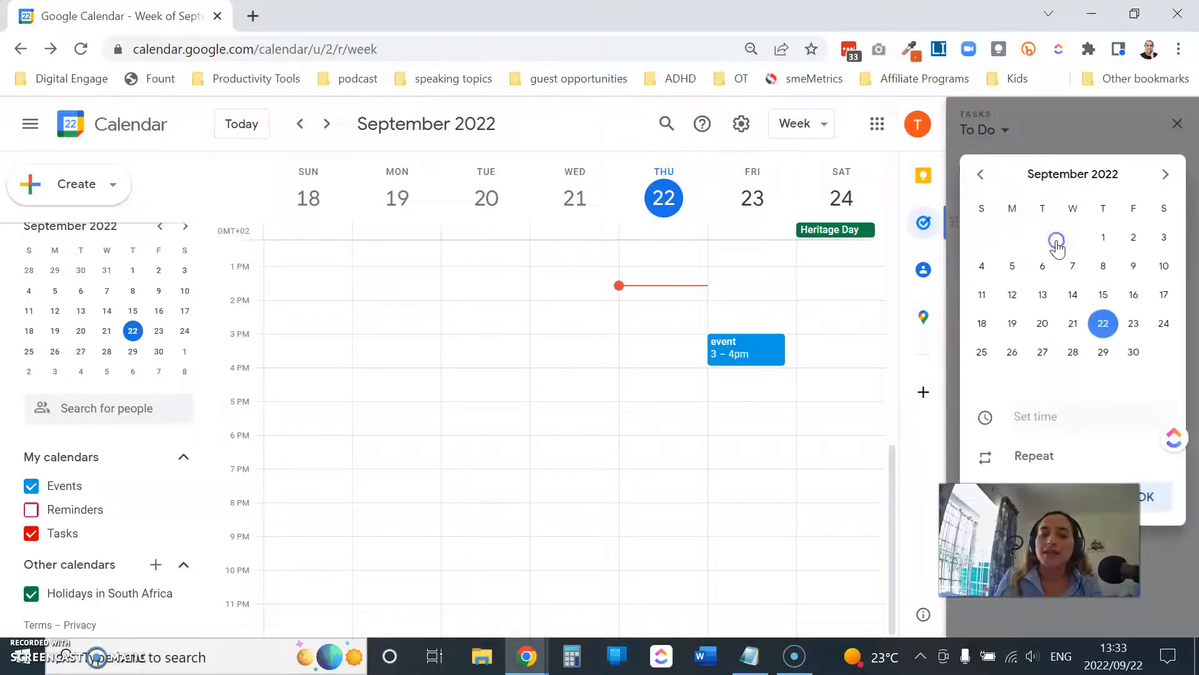
click(1137, 327)
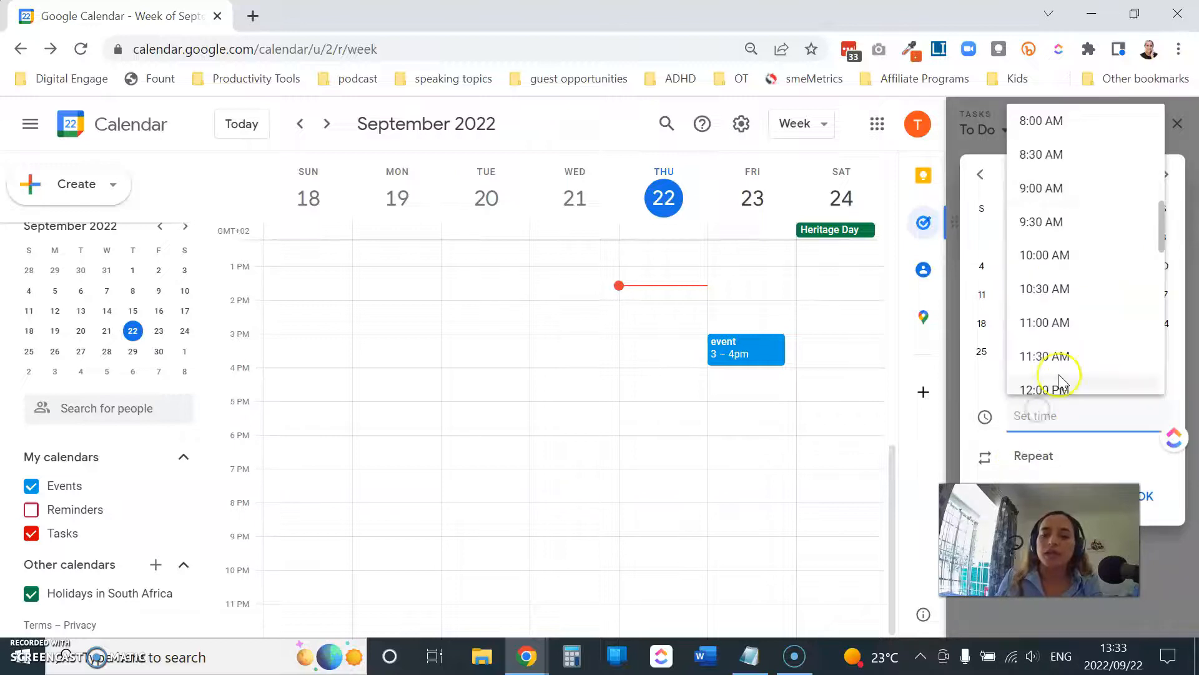
click(1060, 321)
click(1146, 495)
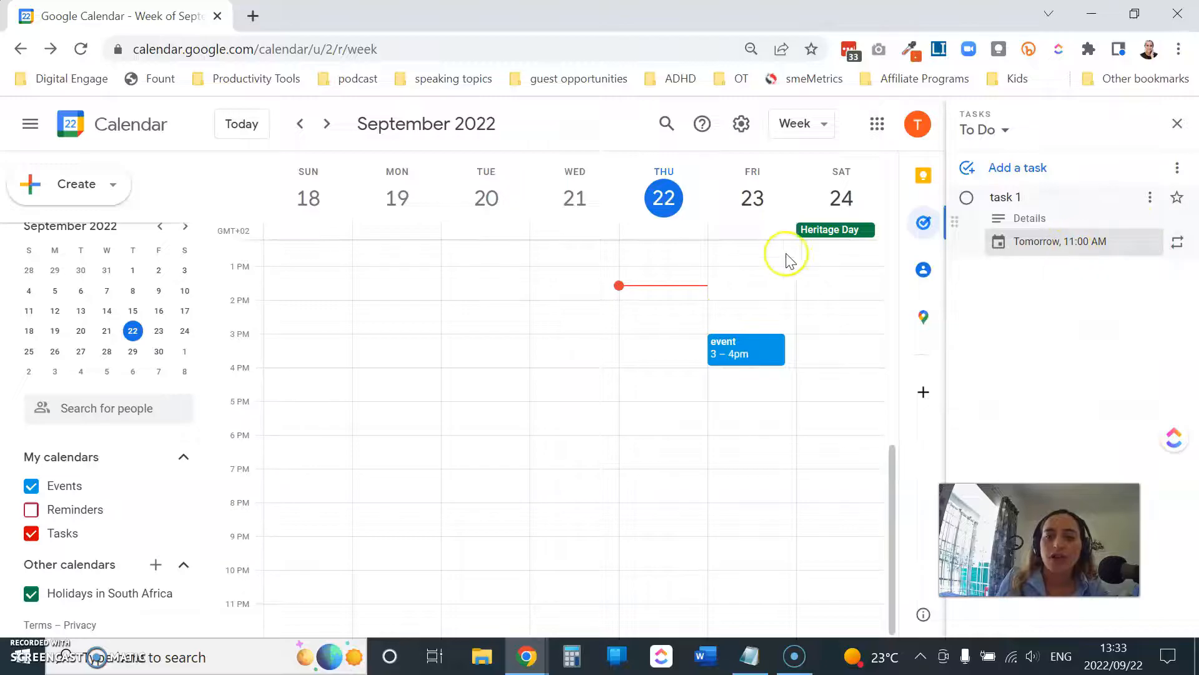
Turn off the display of the Tasks calendar and turn it back on
scroll(814, 335, up, 3)
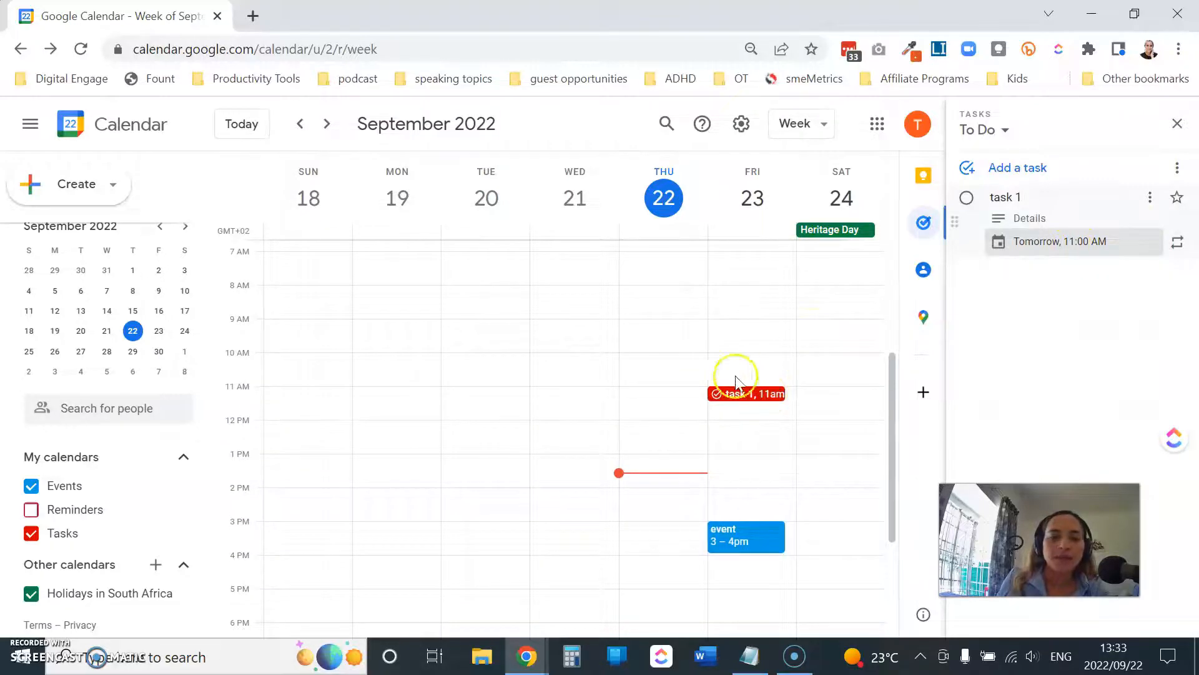
click(30, 535)
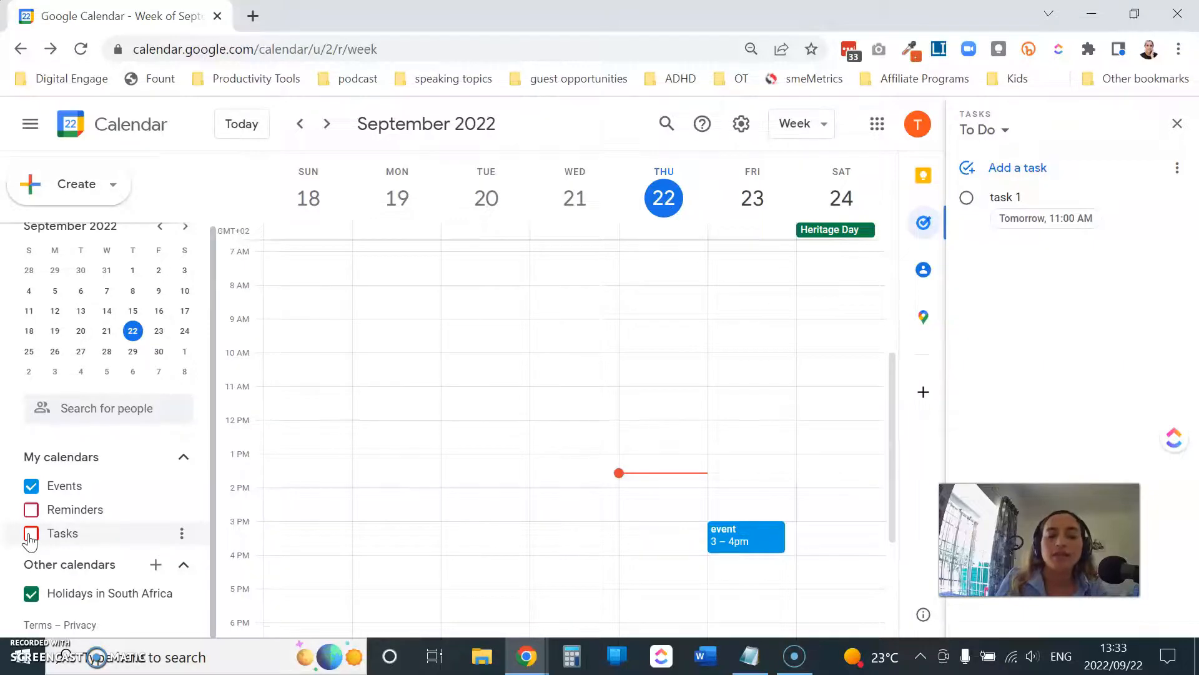
click(29, 537)
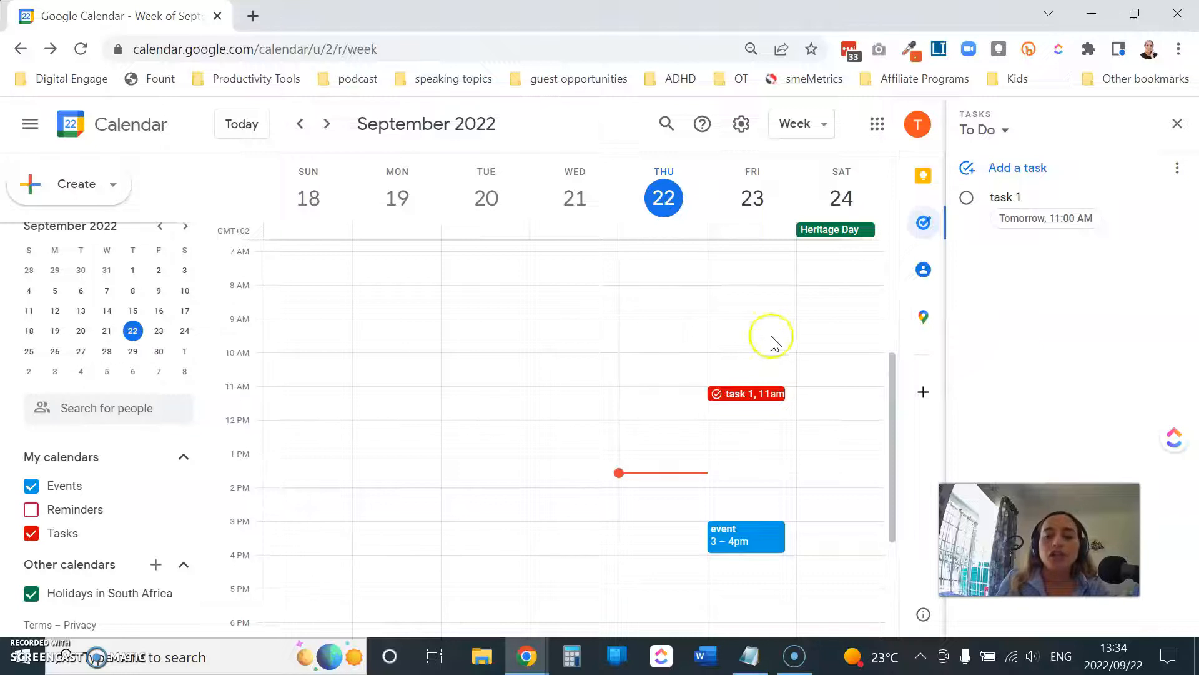
click(1103, 277)
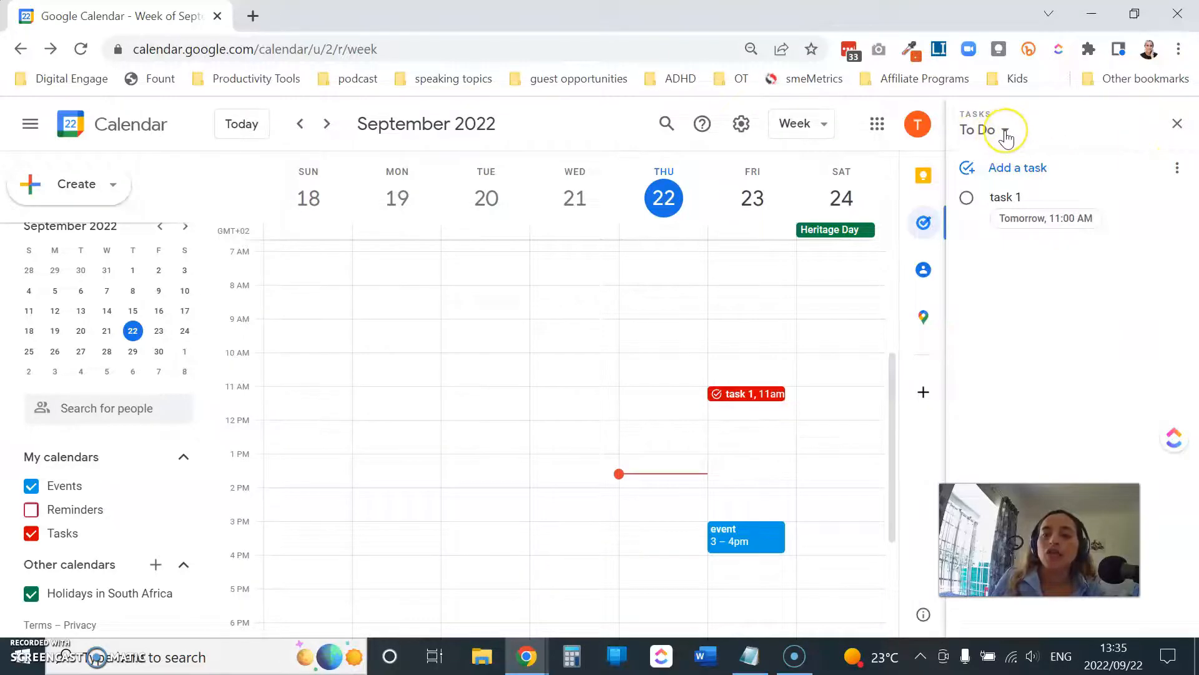
Rename the To Do task list to "capture"
click(1180, 170)
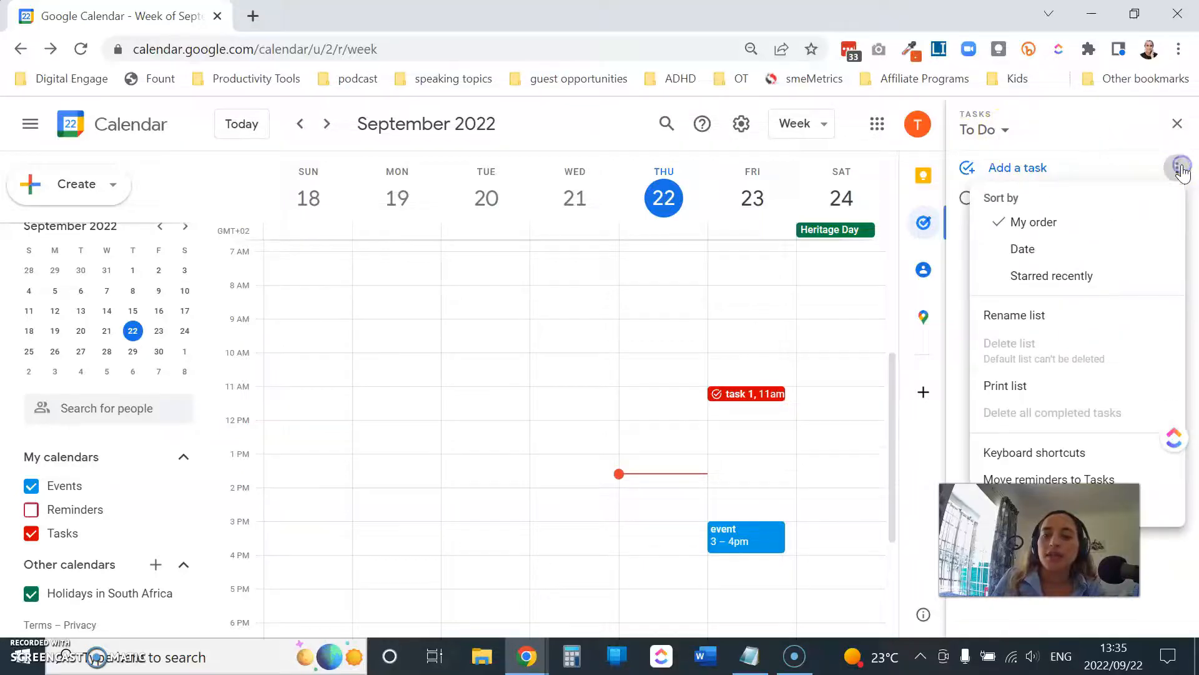
click(1068, 314)
text(capti)
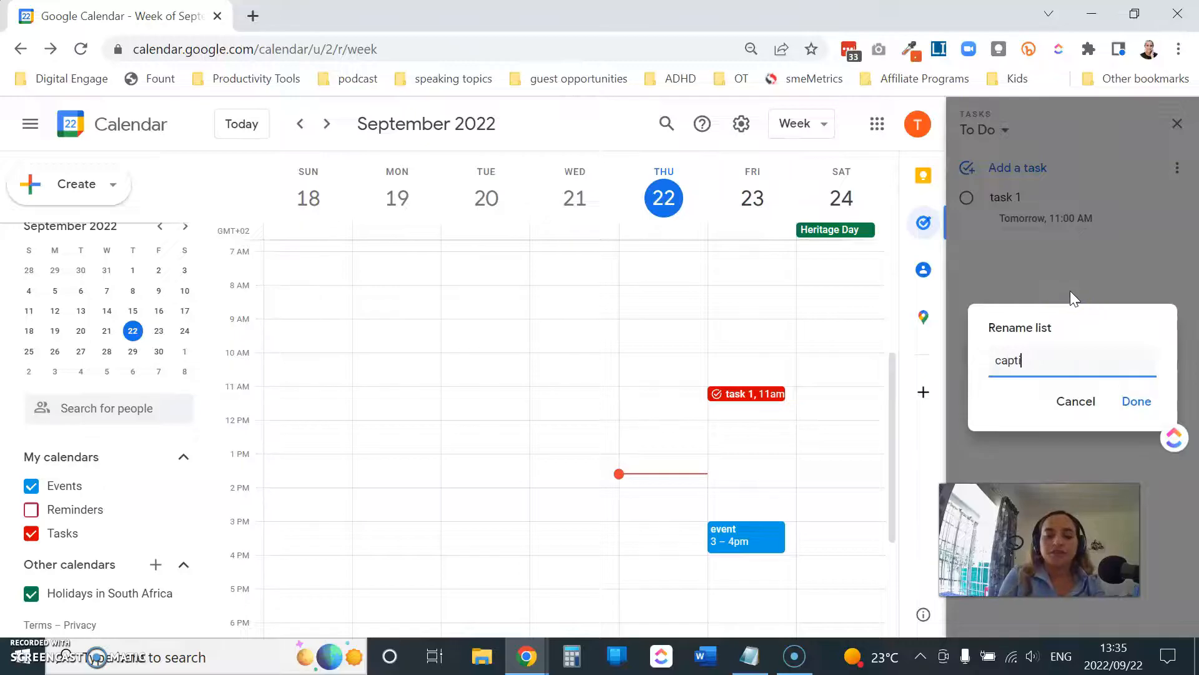
key(BackSpace)
text(ure)
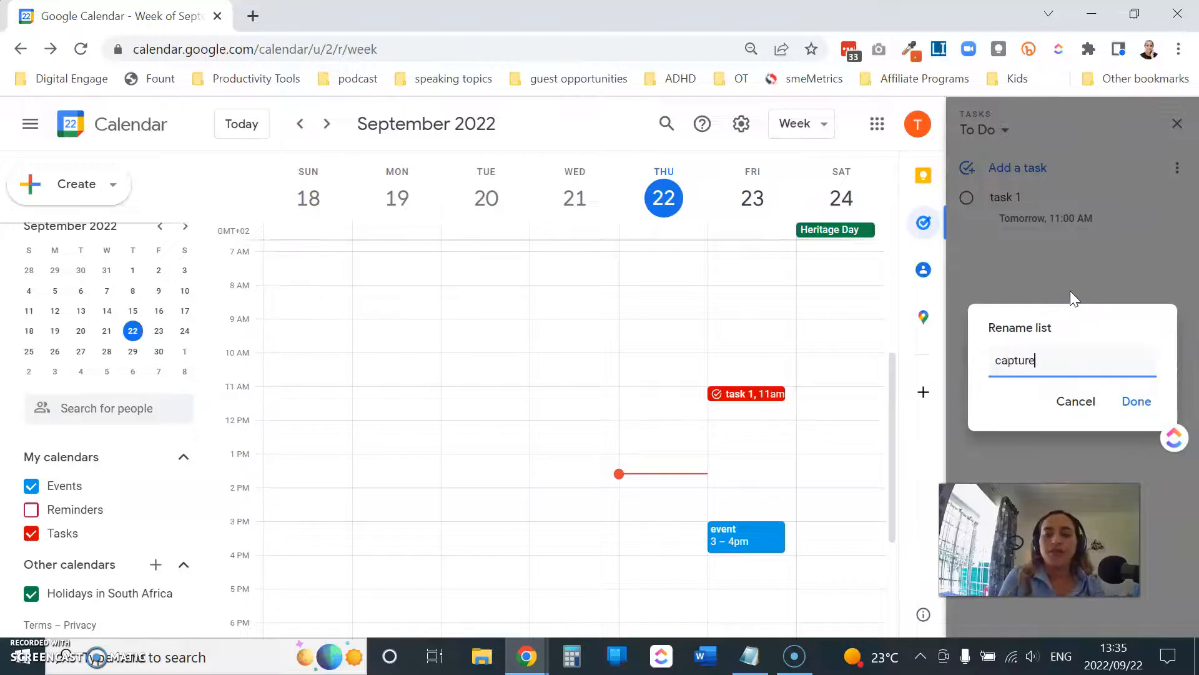
key(Return)
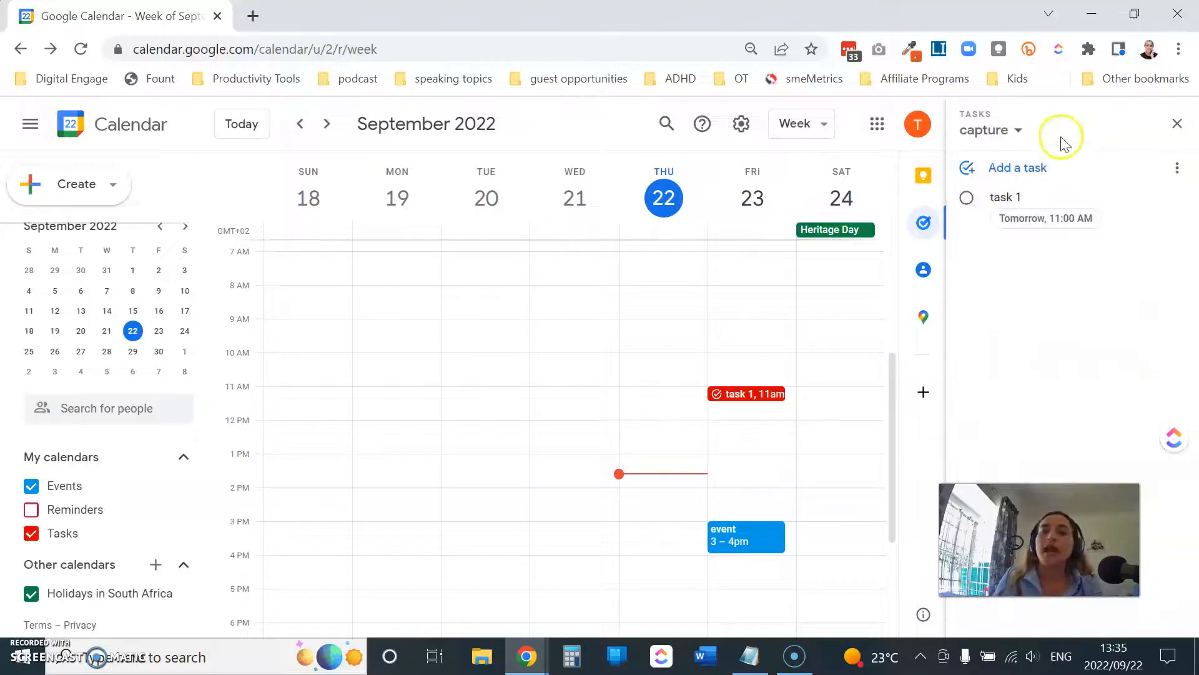
Rename the current task list to "Brain dump"
click(1183, 166)
click(1062, 319)
text(Brain dumo)
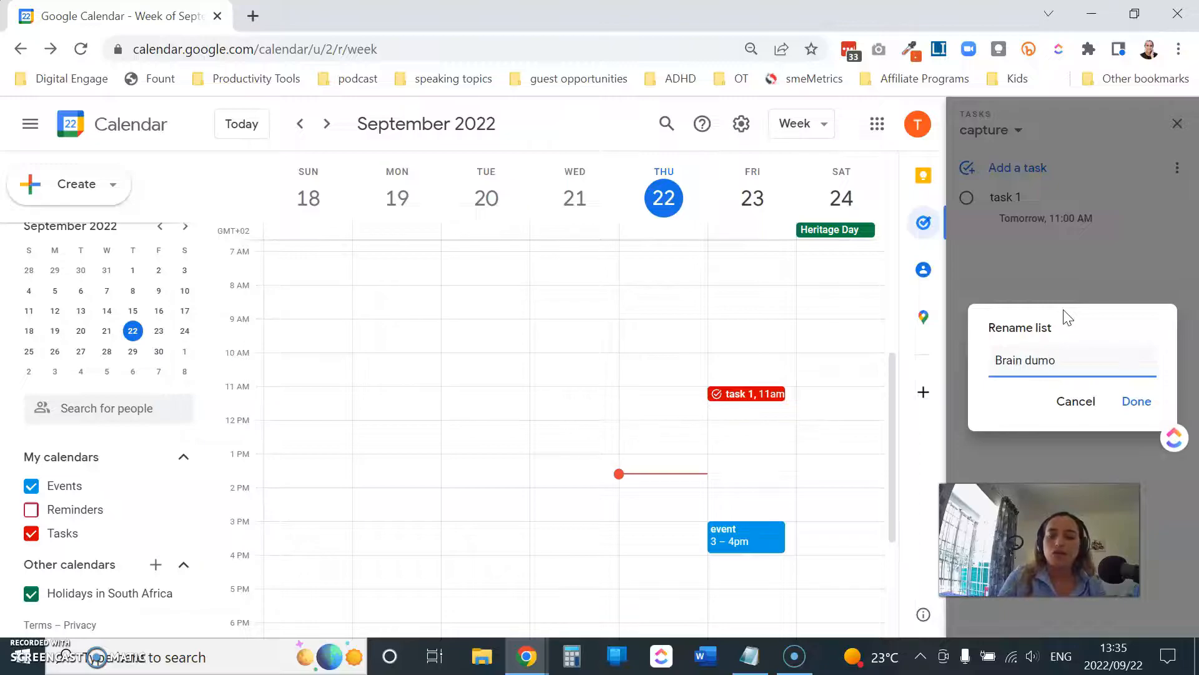
key(BackSpace)
text(p)
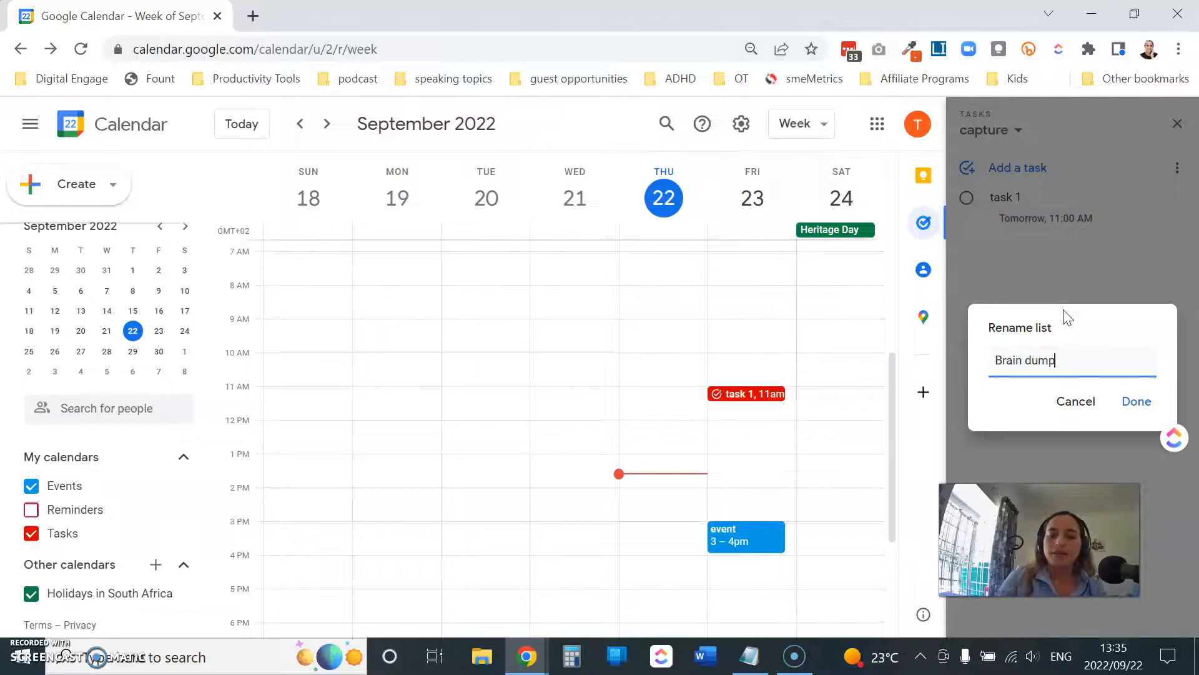
click(1138, 403)
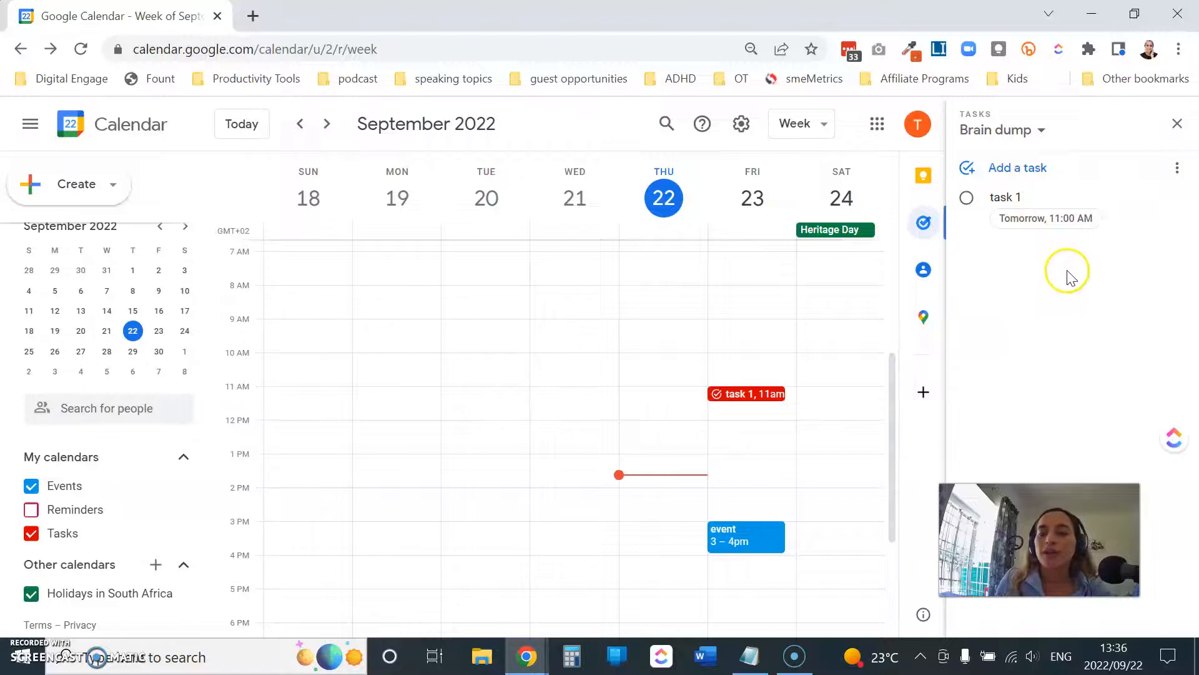
Add a task titled "record YT video" to the Brain dump list
click(1012, 174)
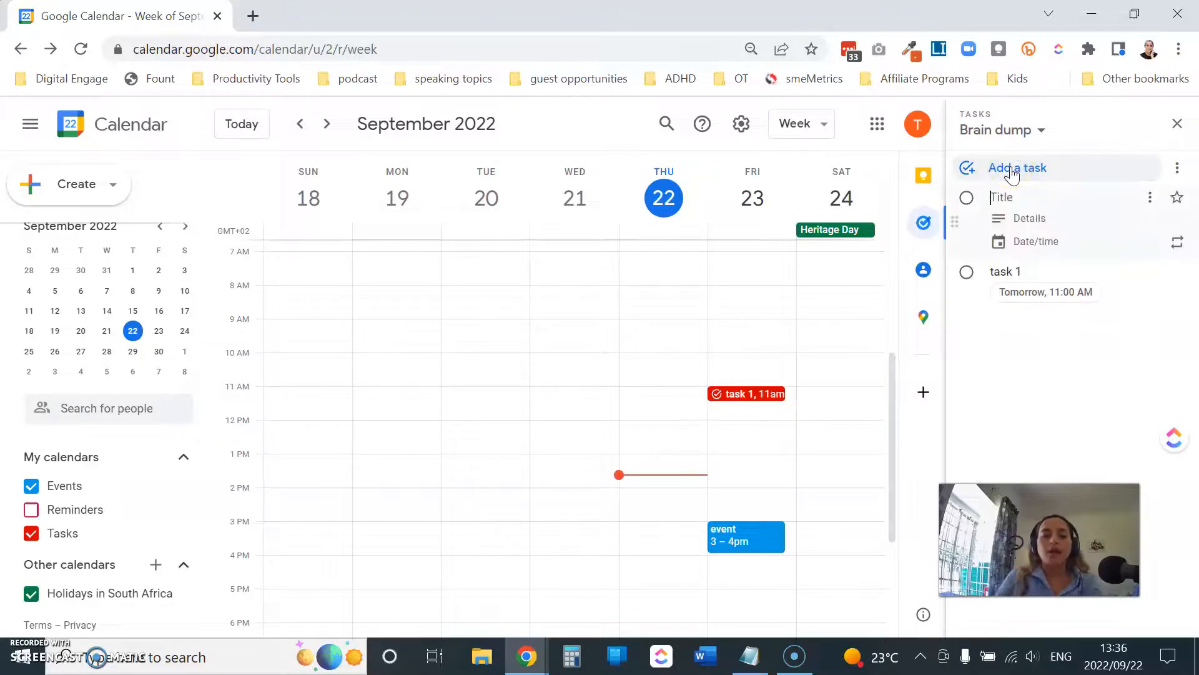
text(record )
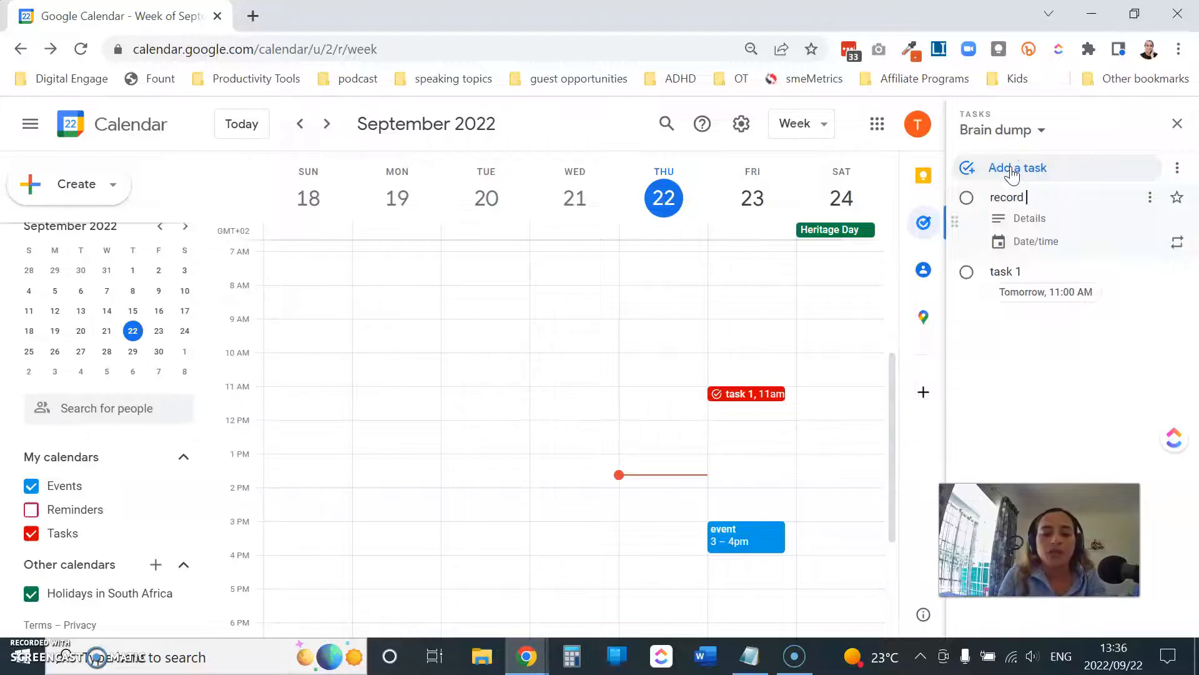
text(YT videp)
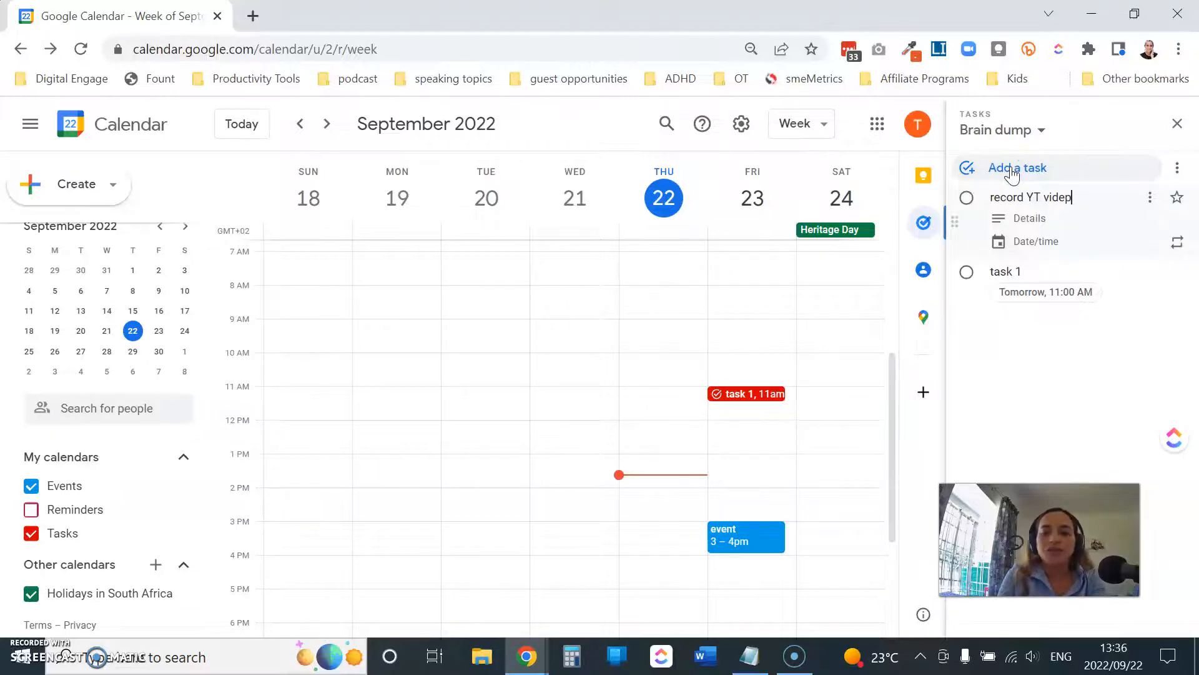
key(BackSpace)
text(o)
key(Return)
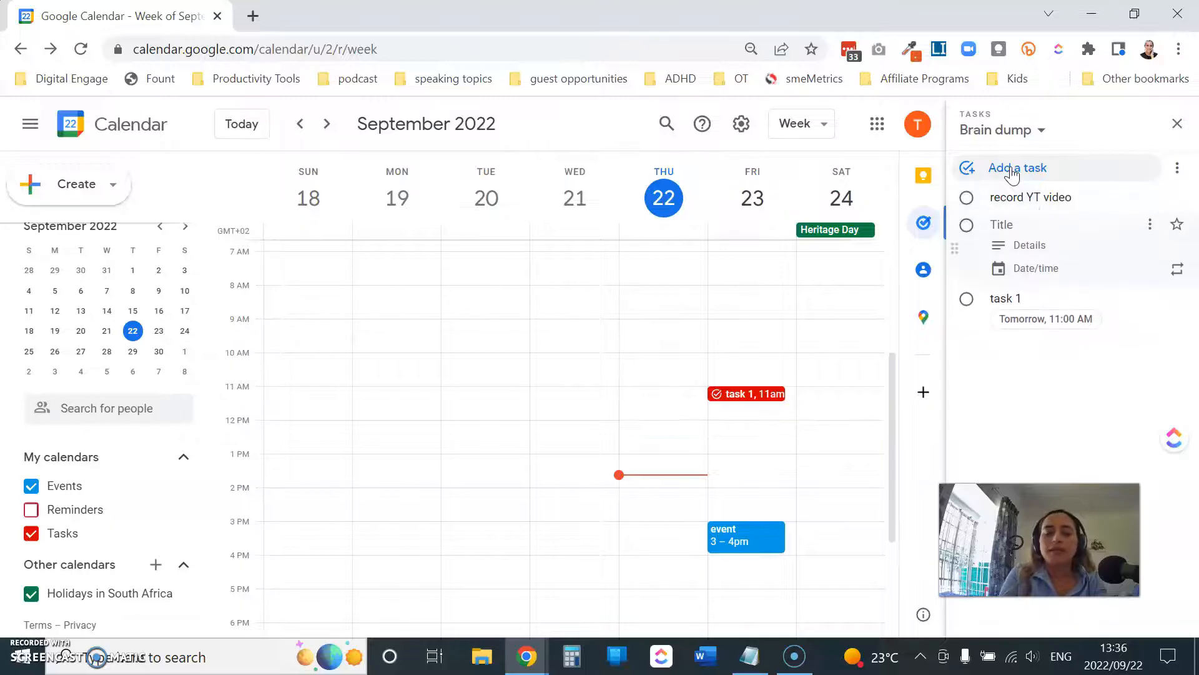
Add a task titled "Wish sister happy birthday" to the Brain dump list
text(Wish)
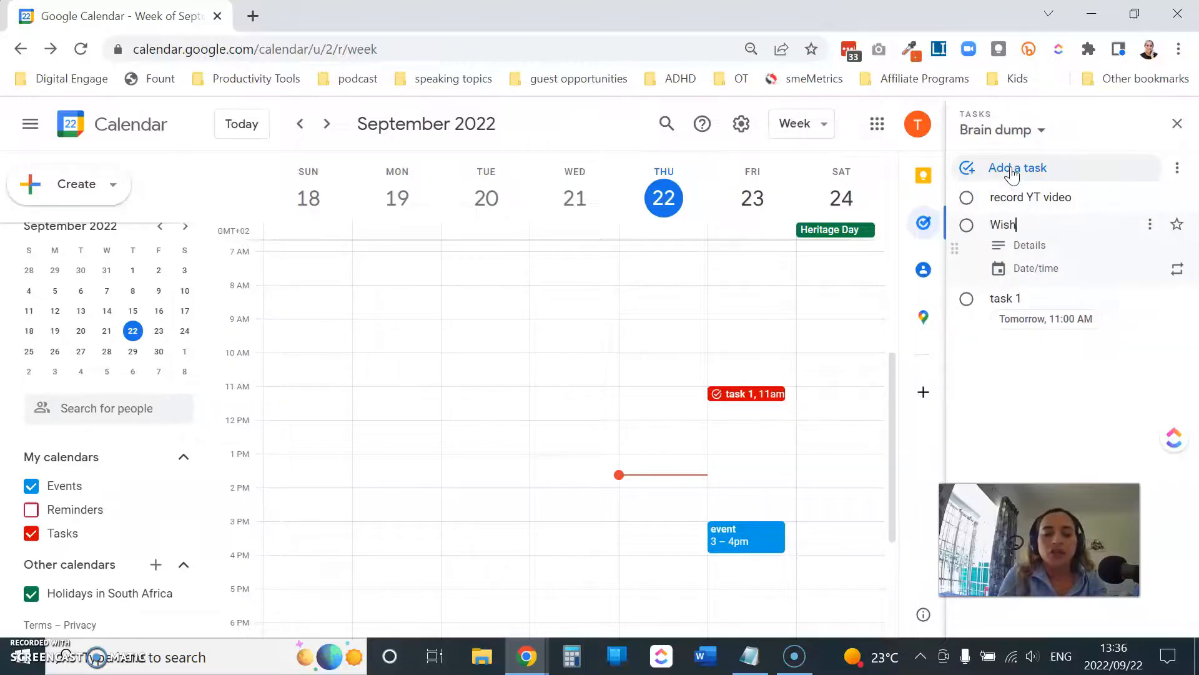
text( sister happy birthday)
key(Return)
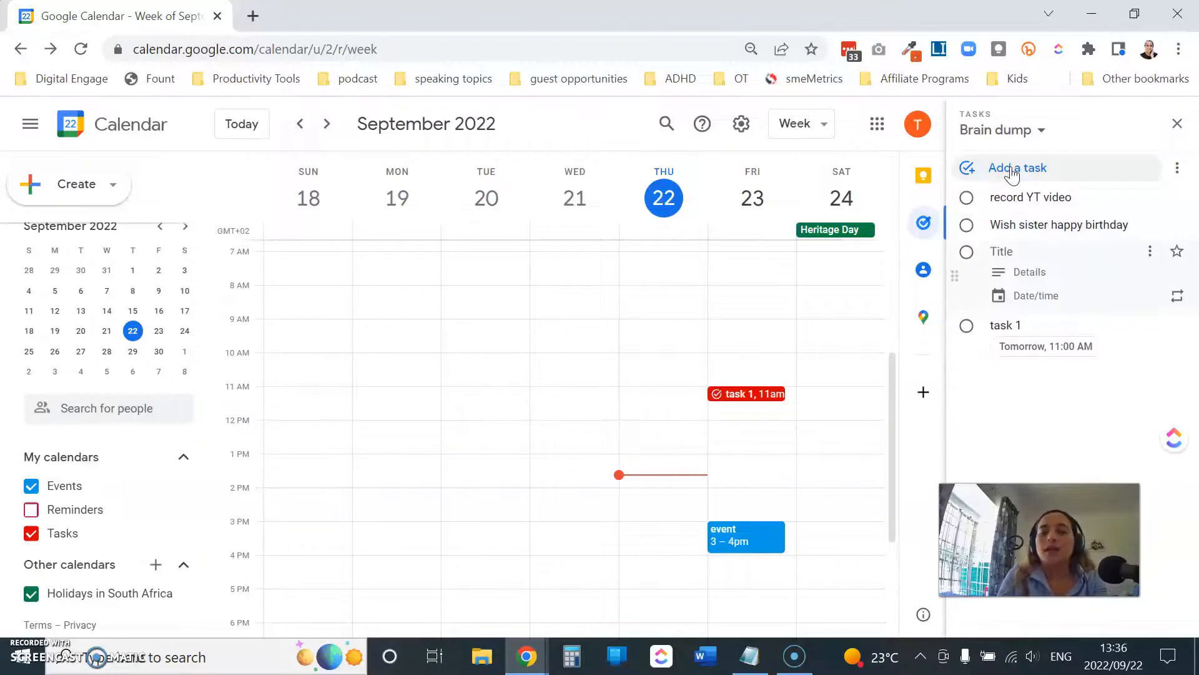
Add a task titled "Find out about holiday accommodation in Durban", correcting the spelling of "accommodation"
text(Find out)
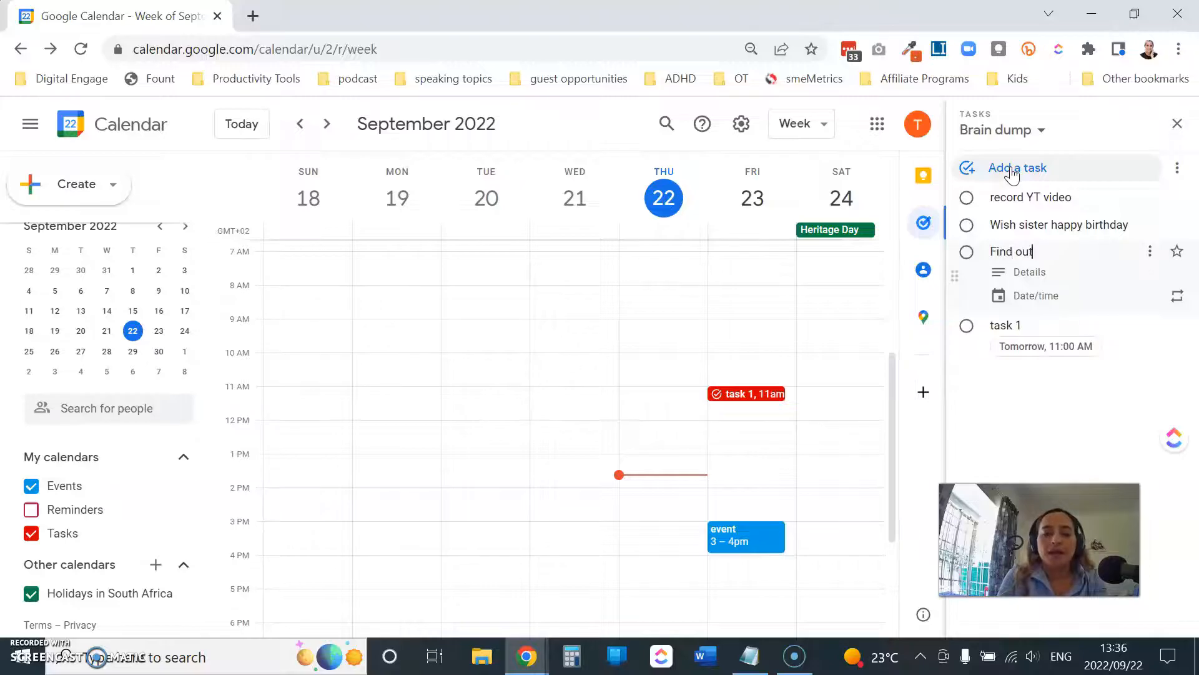
text( about holiday acco)
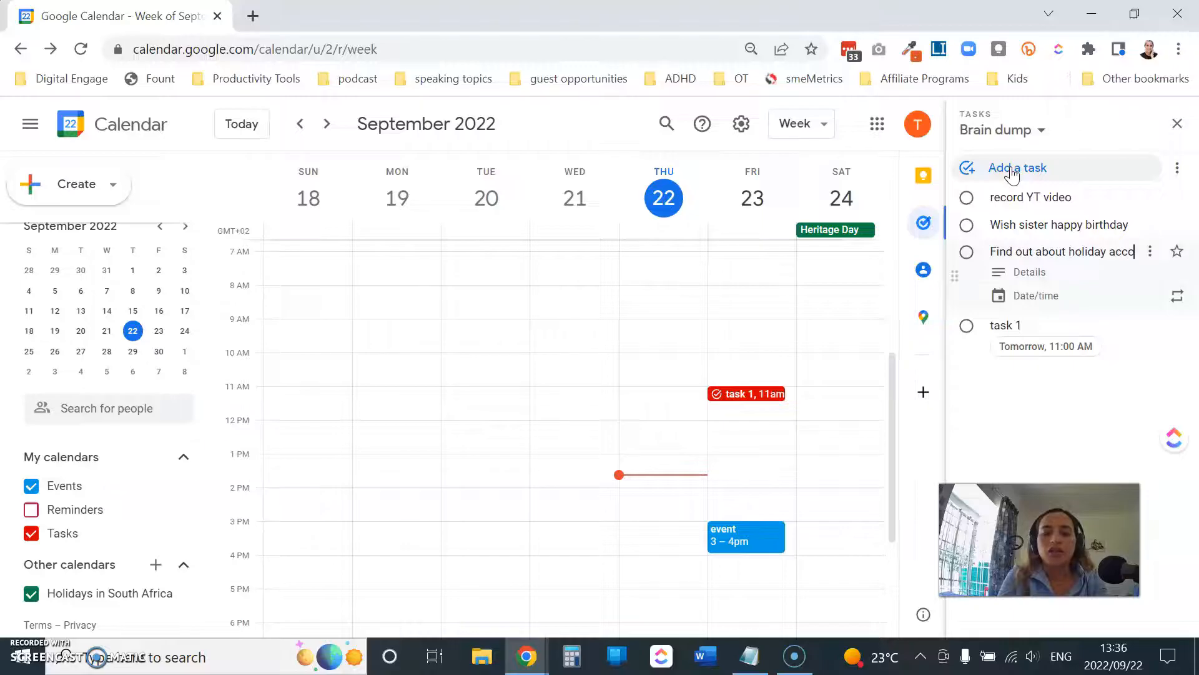
text(modation )
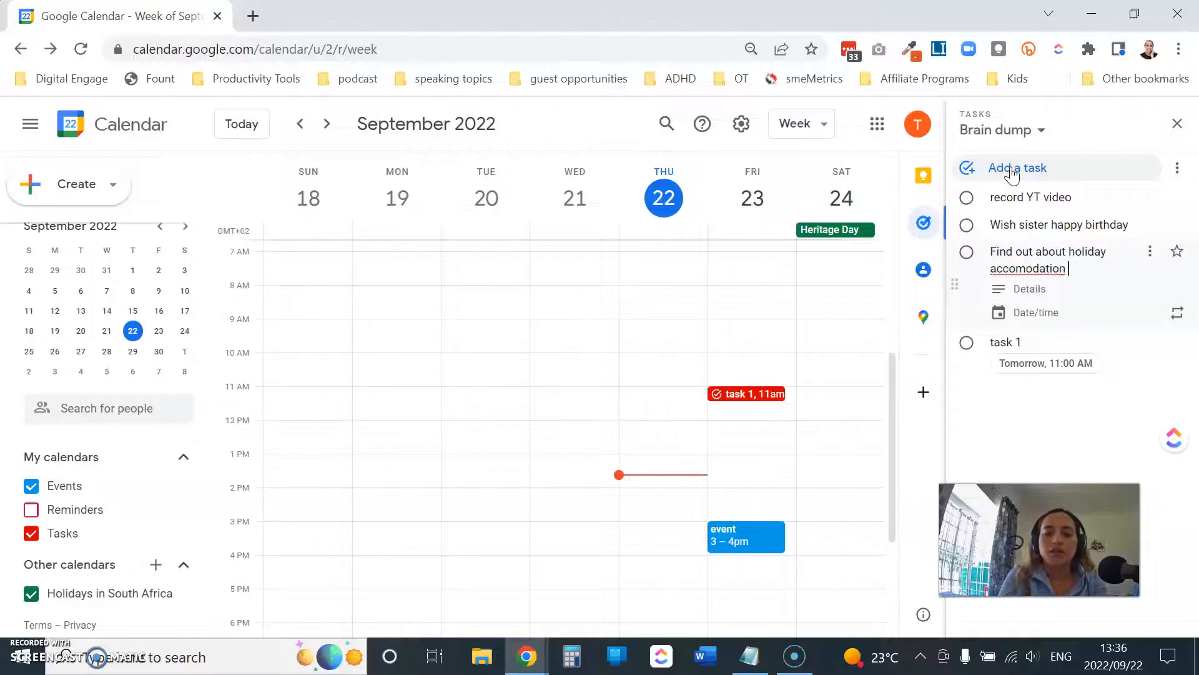
text(in Durban)
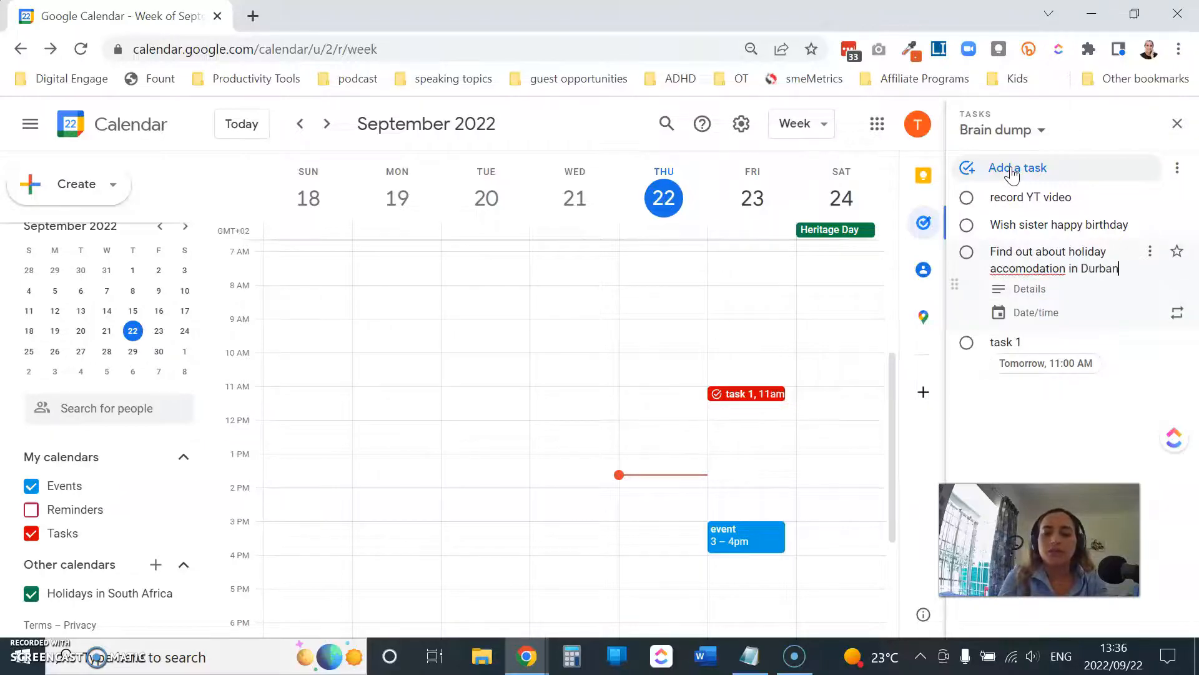
right_click(1030, 268)
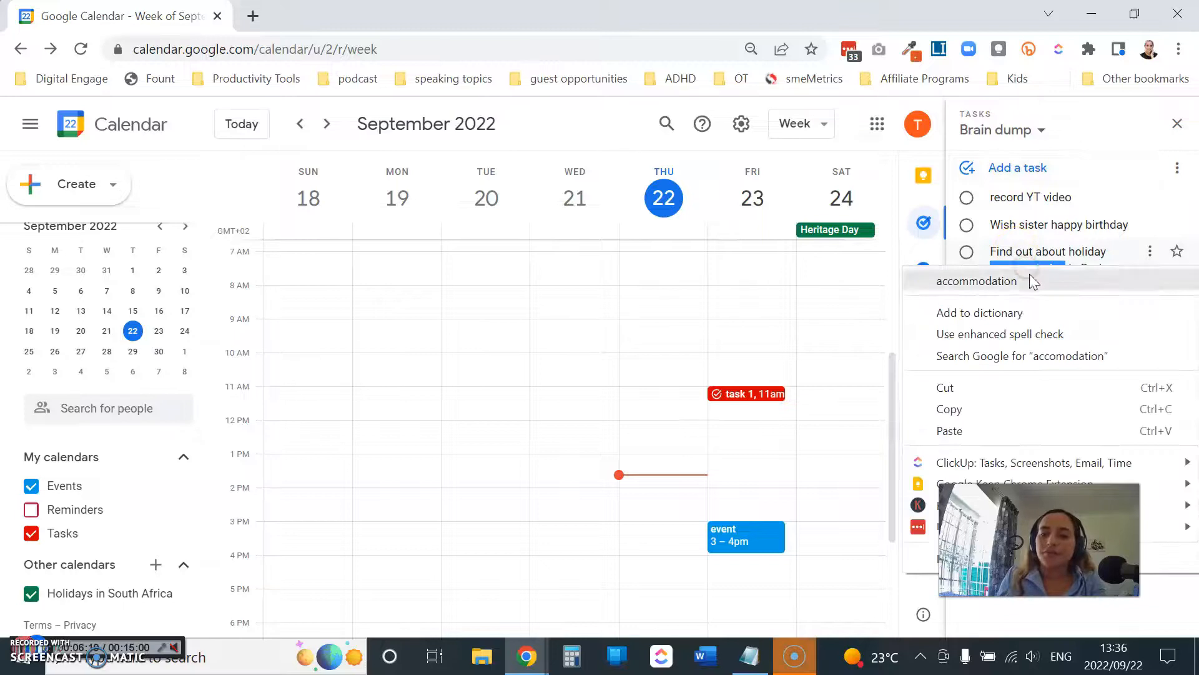
click(1109, 275)
key(Return)
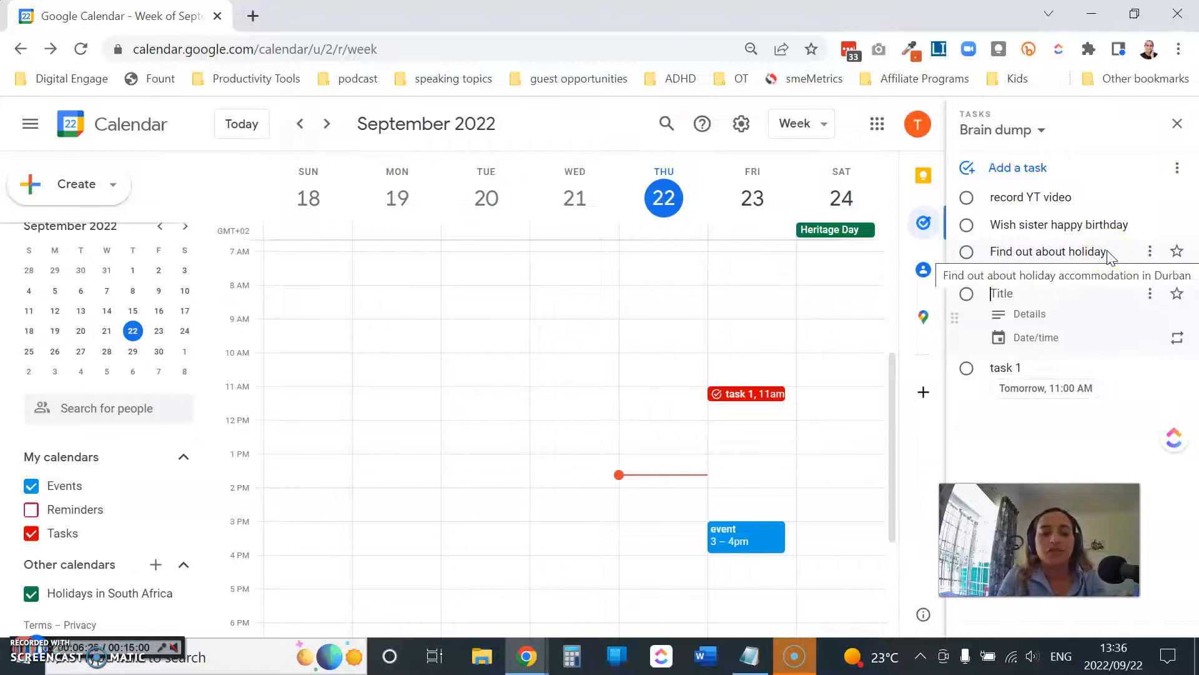
Add a task titled "Follow up with patient X for appointment" to the Brain dump list
text(Follow up with patient X for)
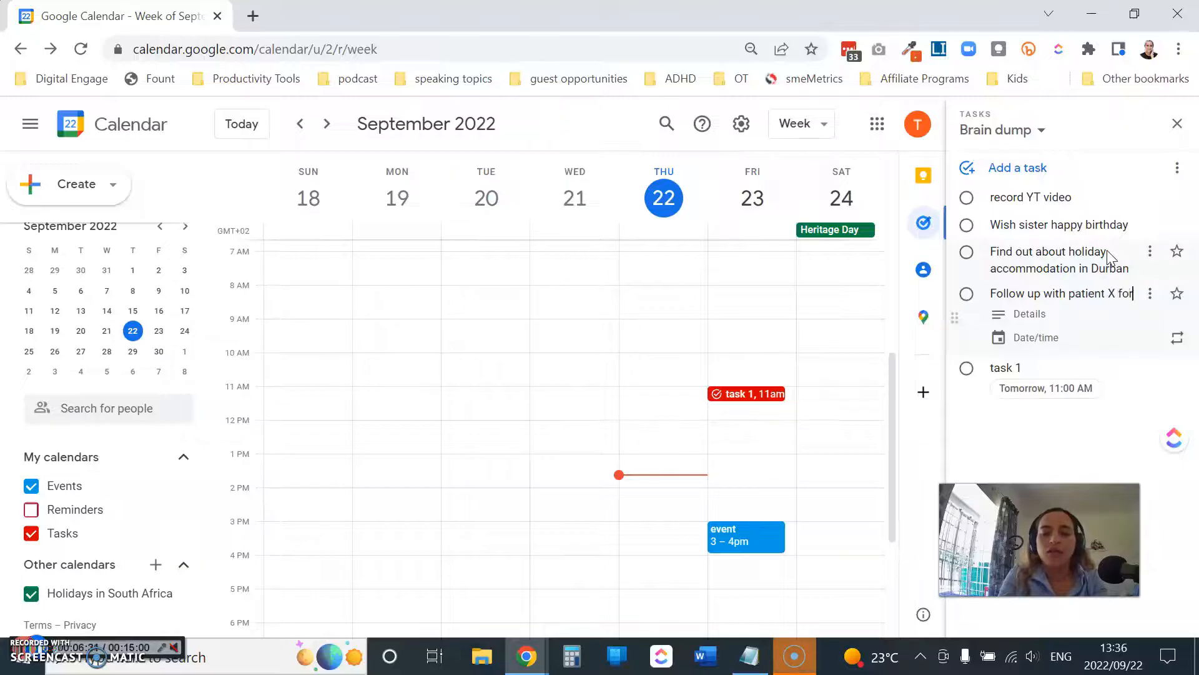
text( appointment)
key(Return)
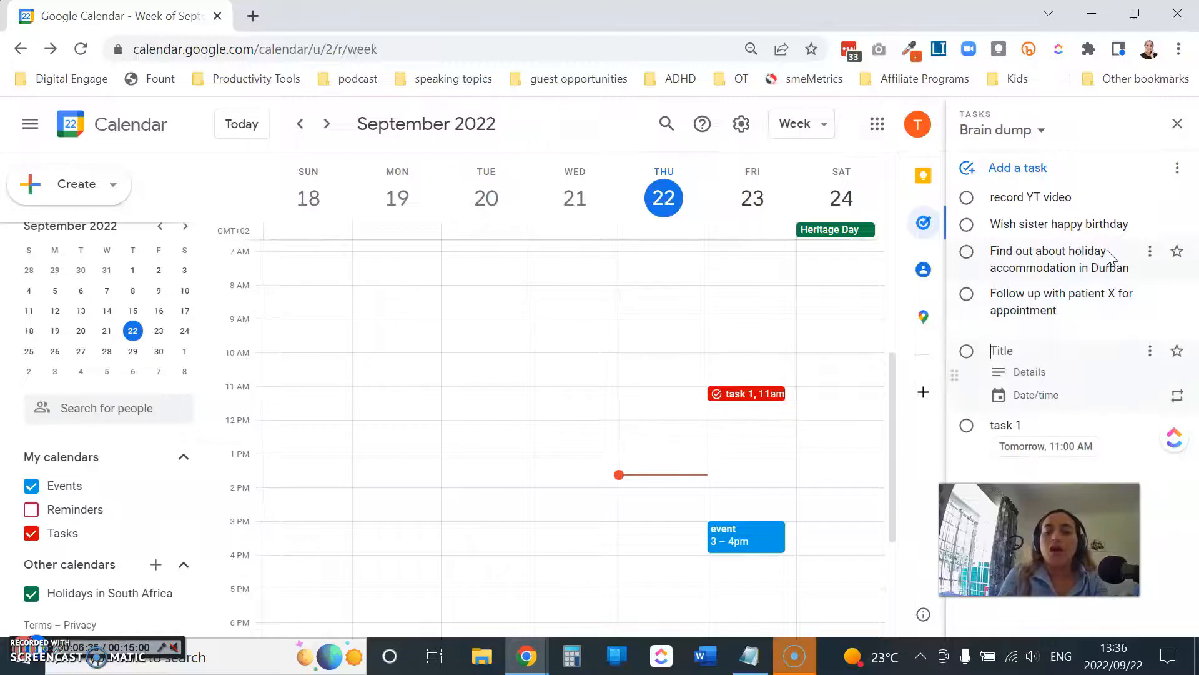
Add two more Brain dump tasks, "SEnd out client statements" and "Write blog post about depression"
text(SEnd out )
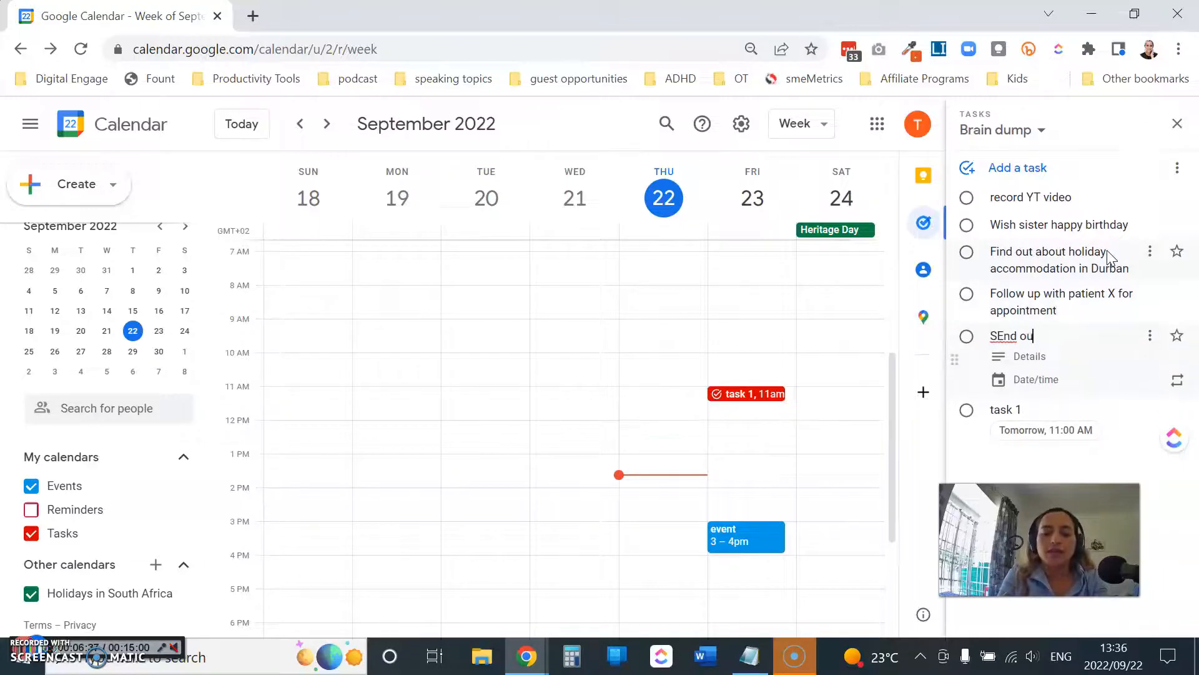
text(client statements)
key(Return)
text(Write blog post about depression)
key(Return)
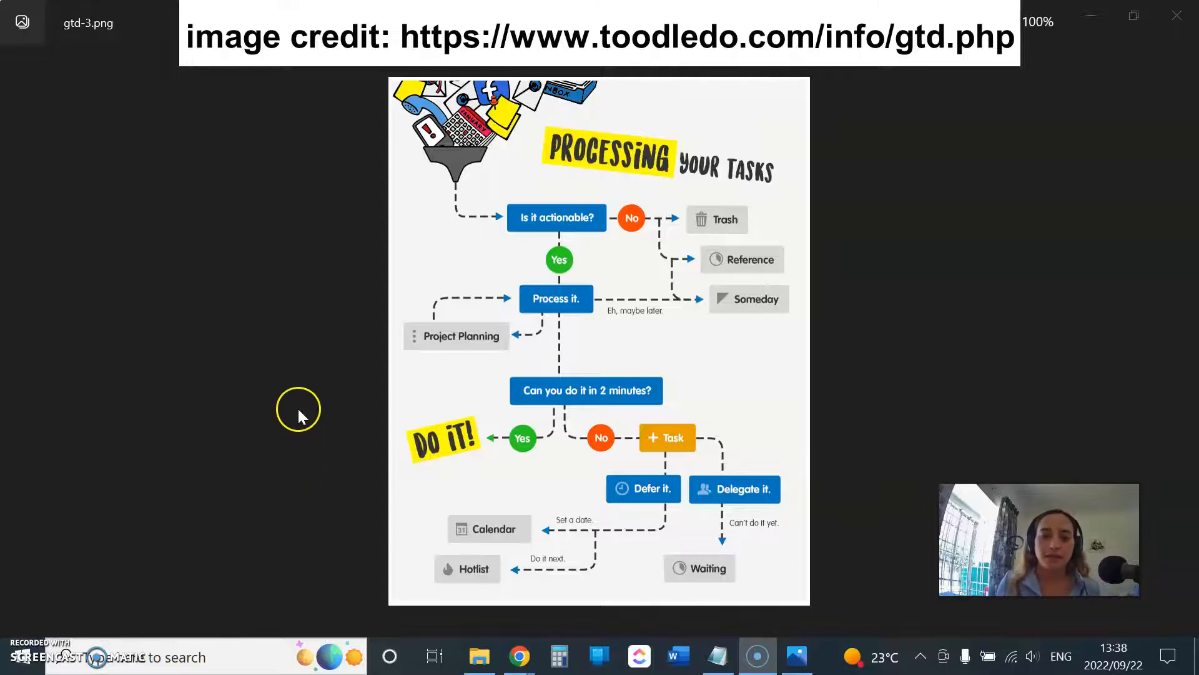
click(479, 160)
click(560, 167)
click(571, 224)
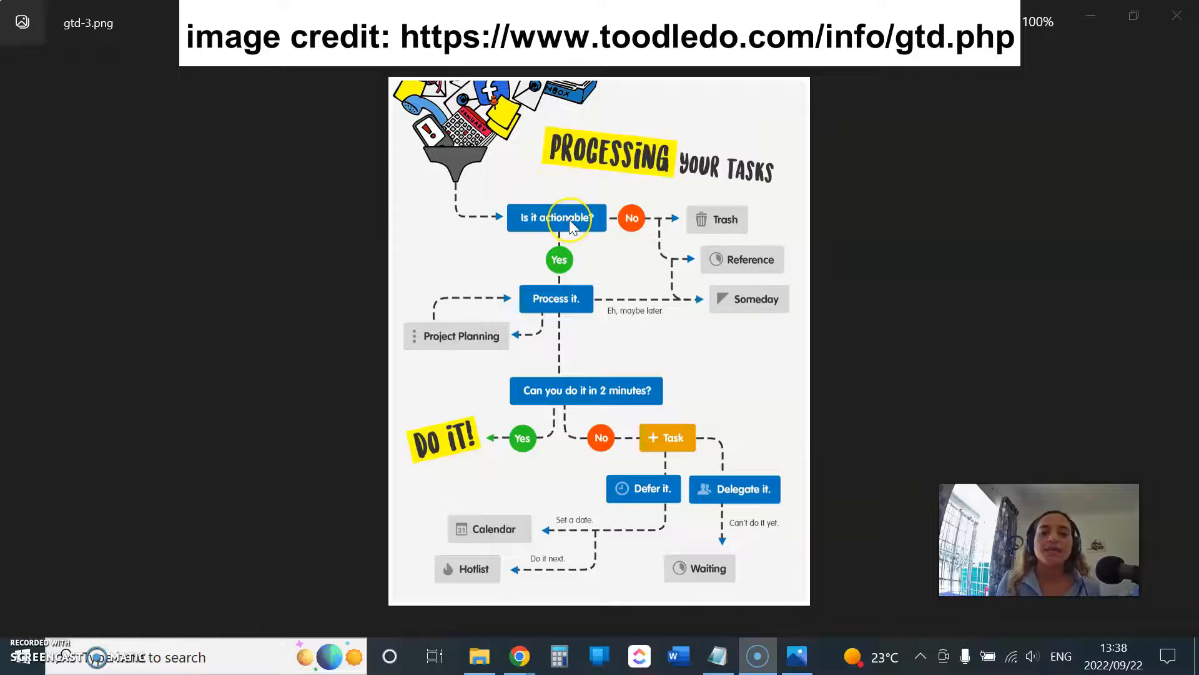
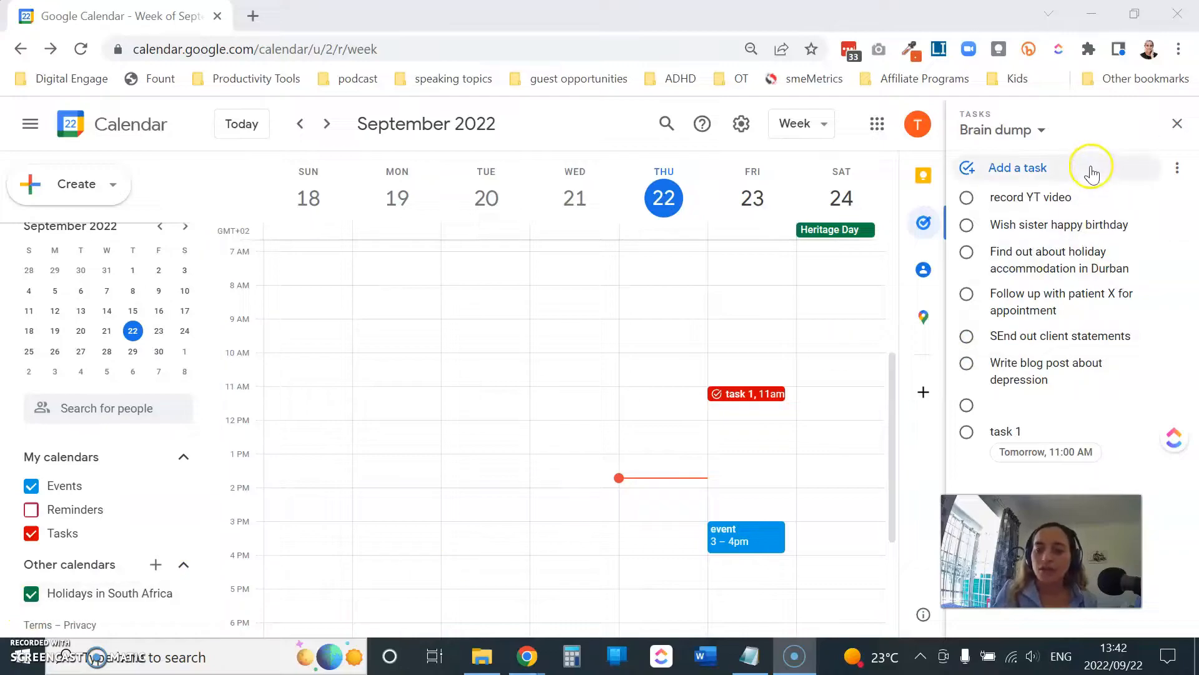
Create a new task list named "Someday/maybe"
click(1042, 131)
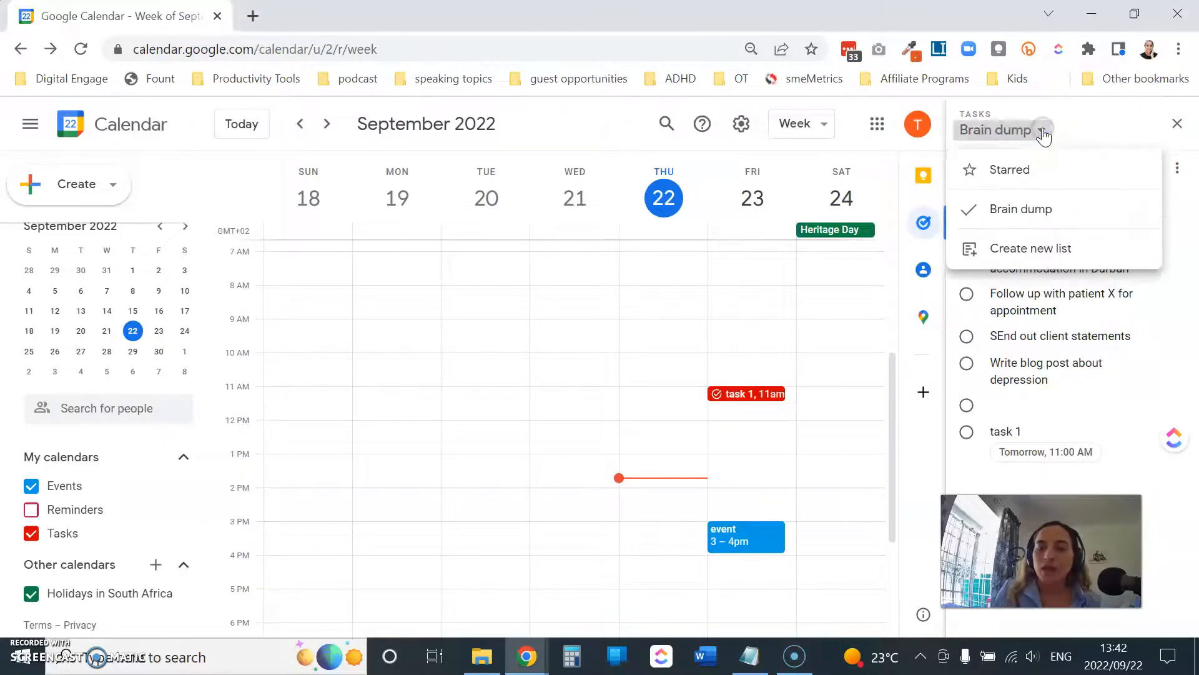
click(1037, 253)
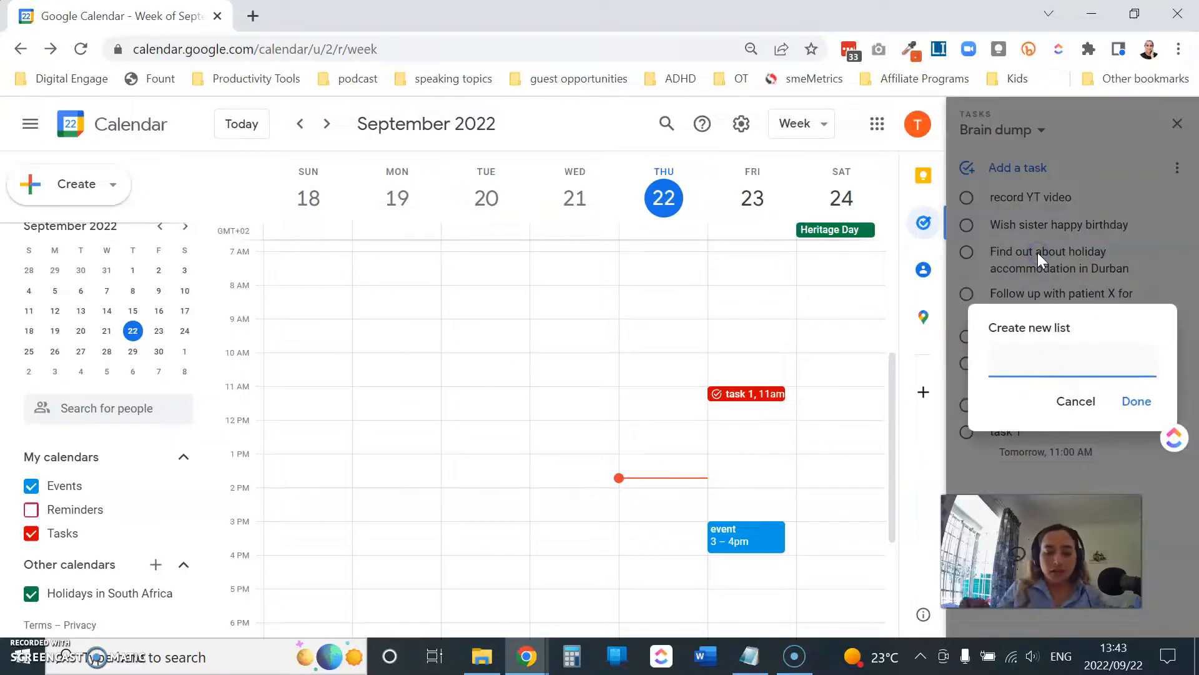
text(Somed)
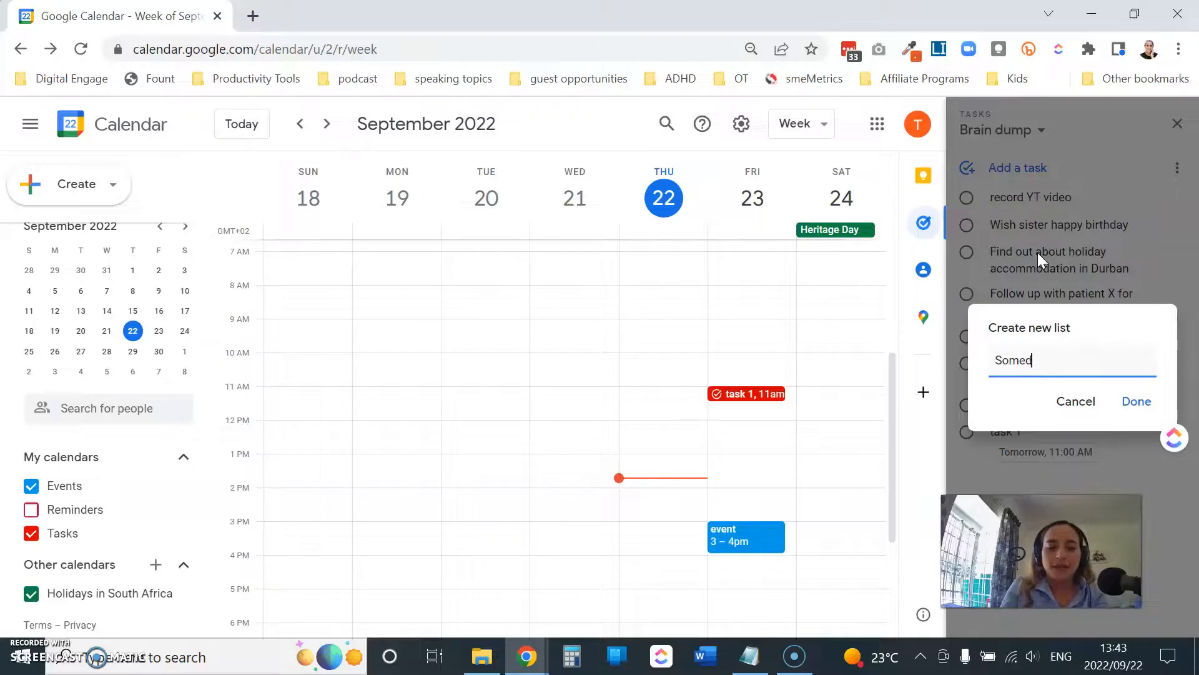
text(ay/maybe)
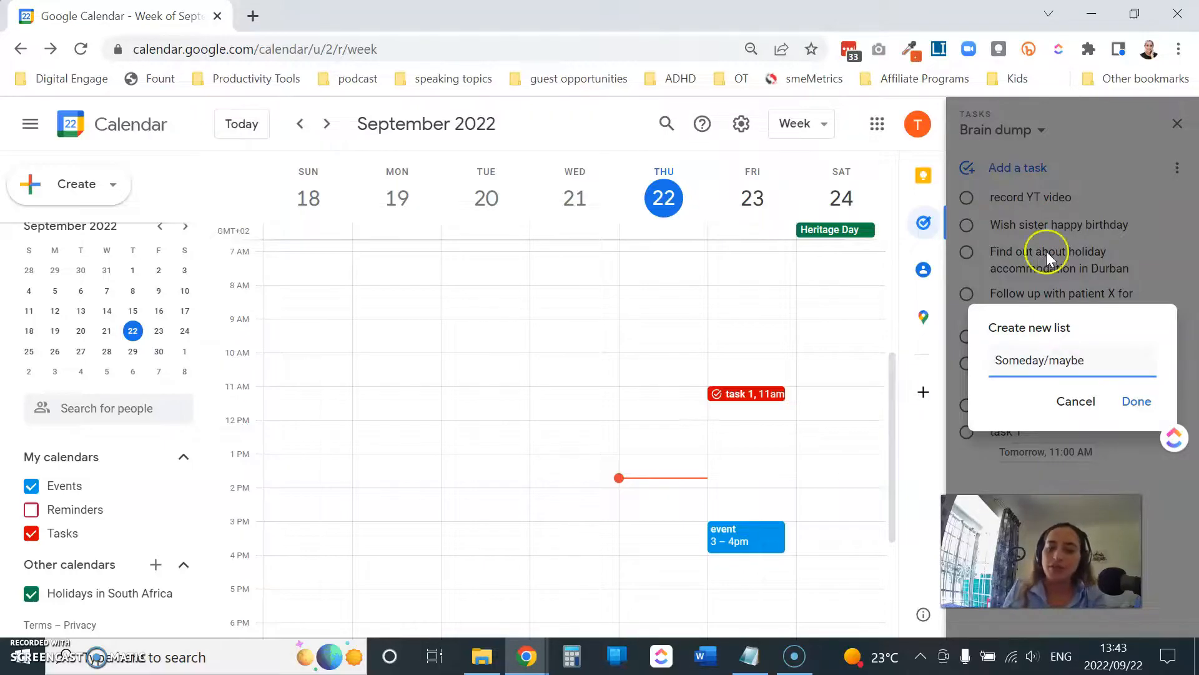
click(1136, 401)
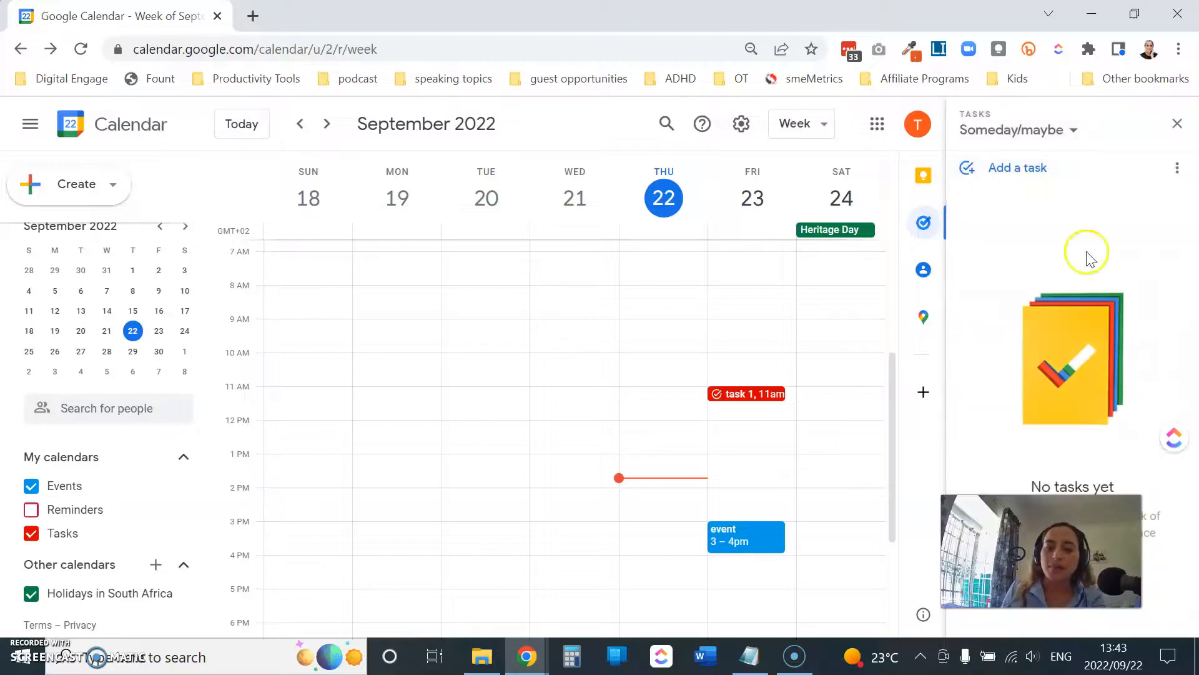
Create a new task list named "Reference"
click(1073, 131)
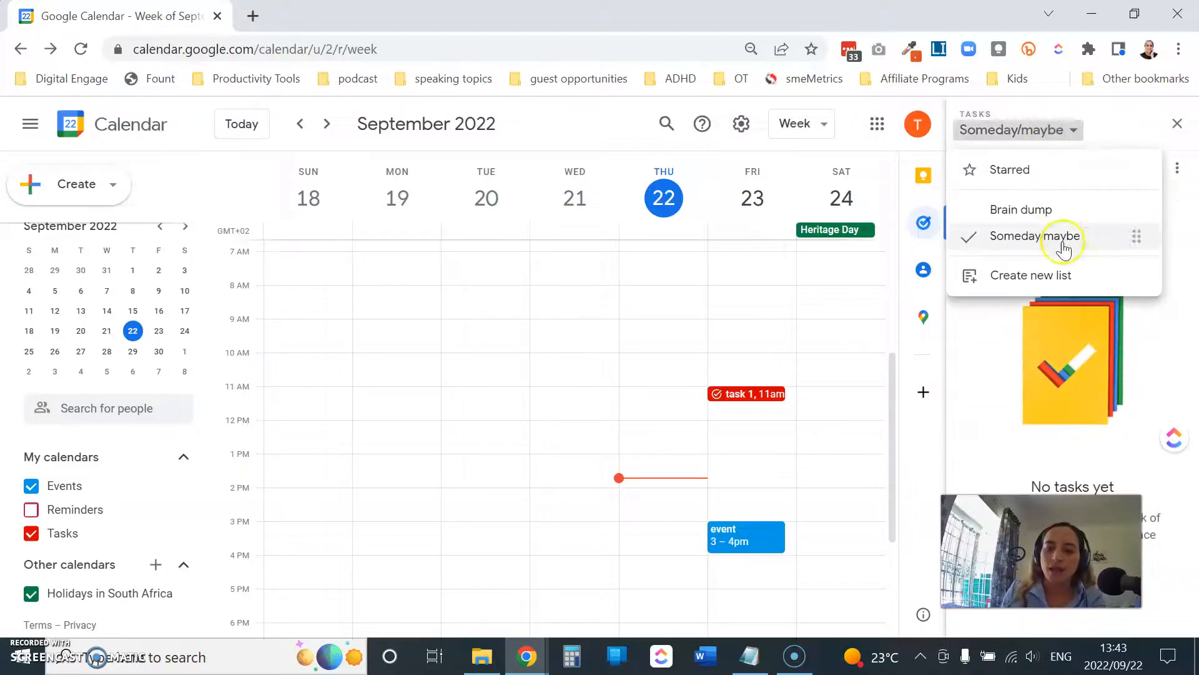
click(1064, 273)
text(Reference)
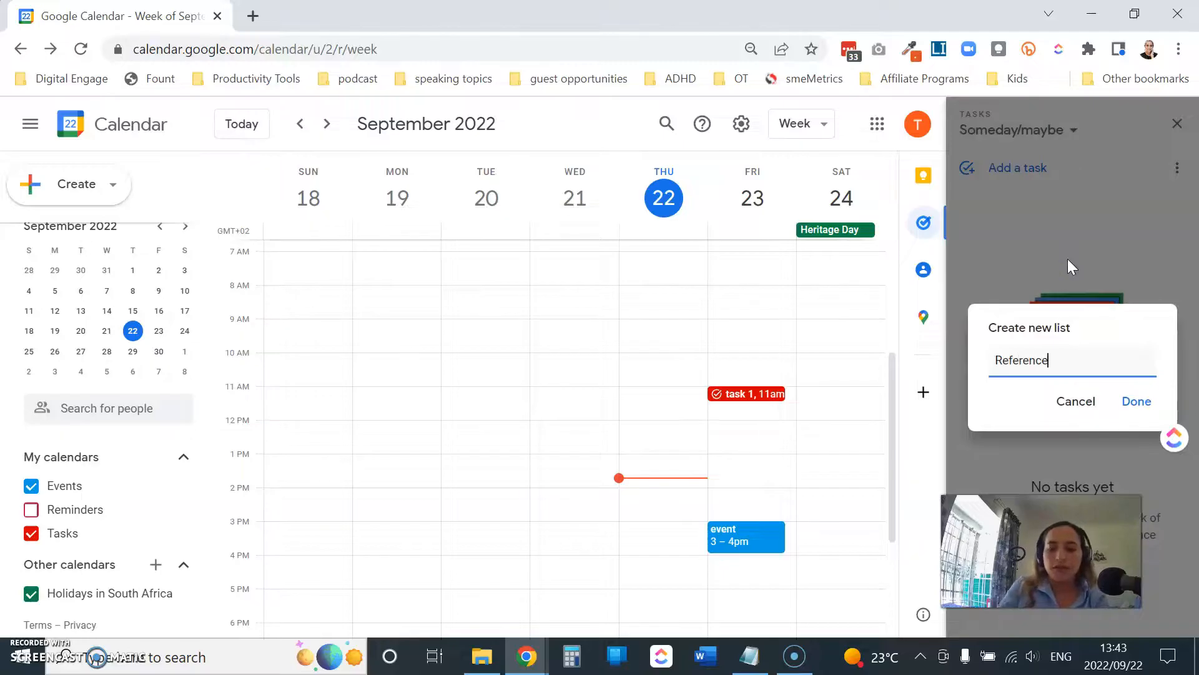
click(1136, 401)
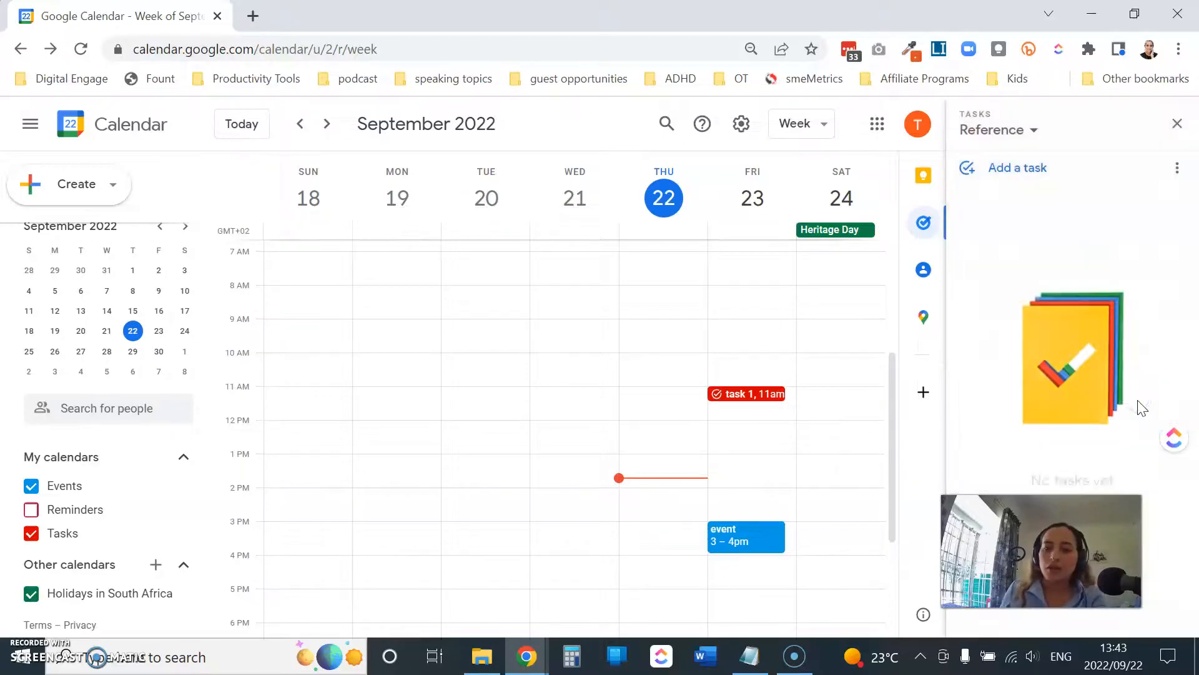
Create a new task list named "Scheduled"
click(1018, 132)
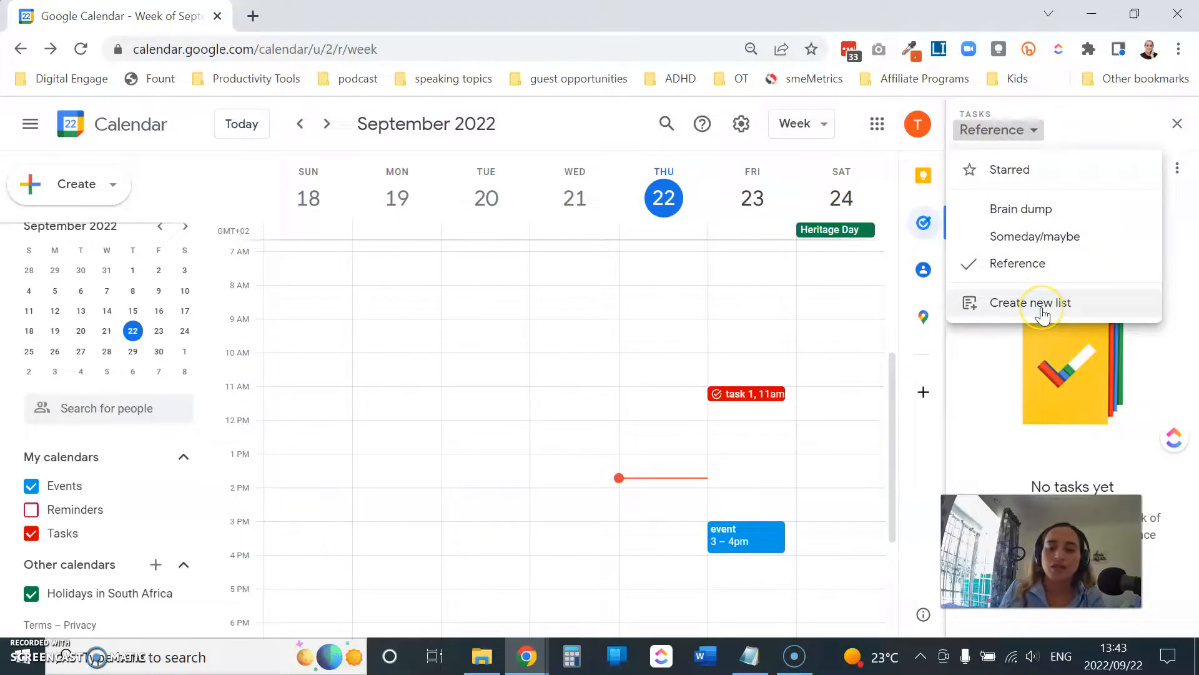
click(1043, 315)
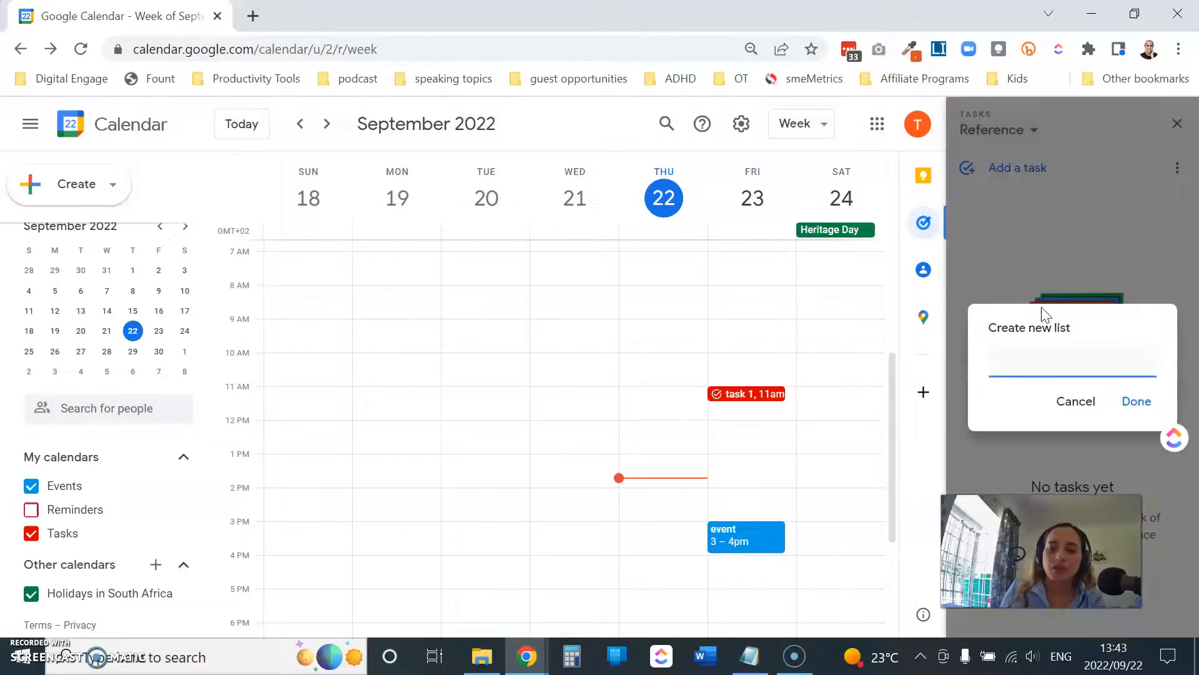
text(Scheduled)
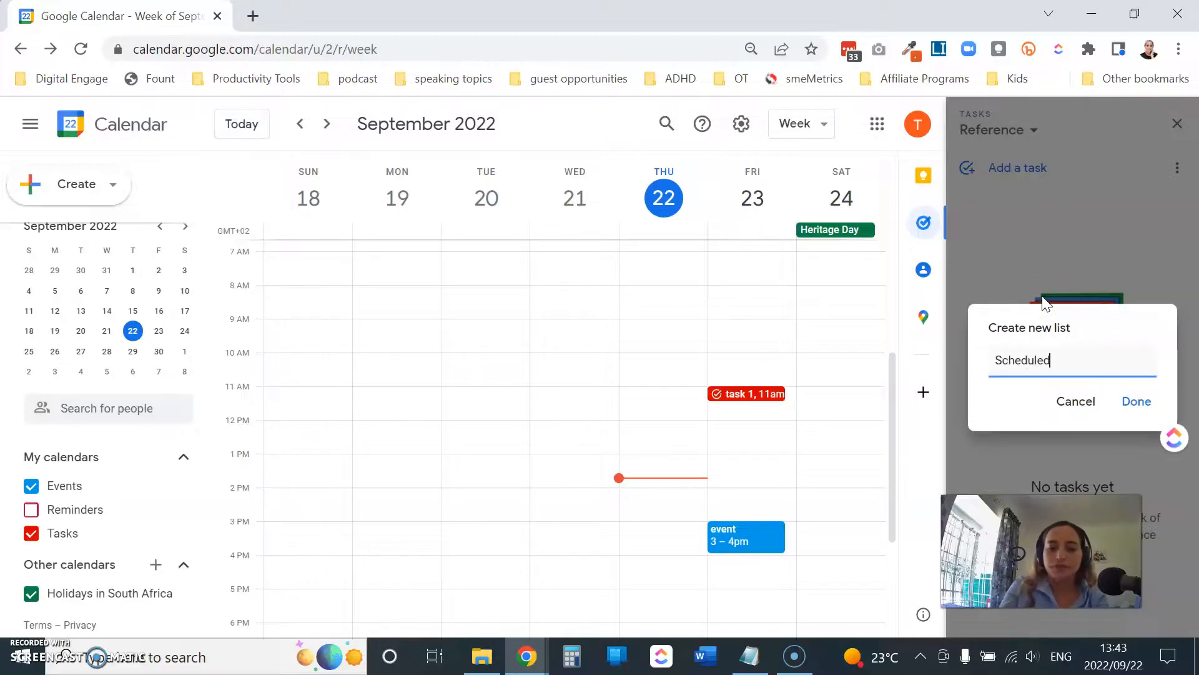
click(1135, 401)
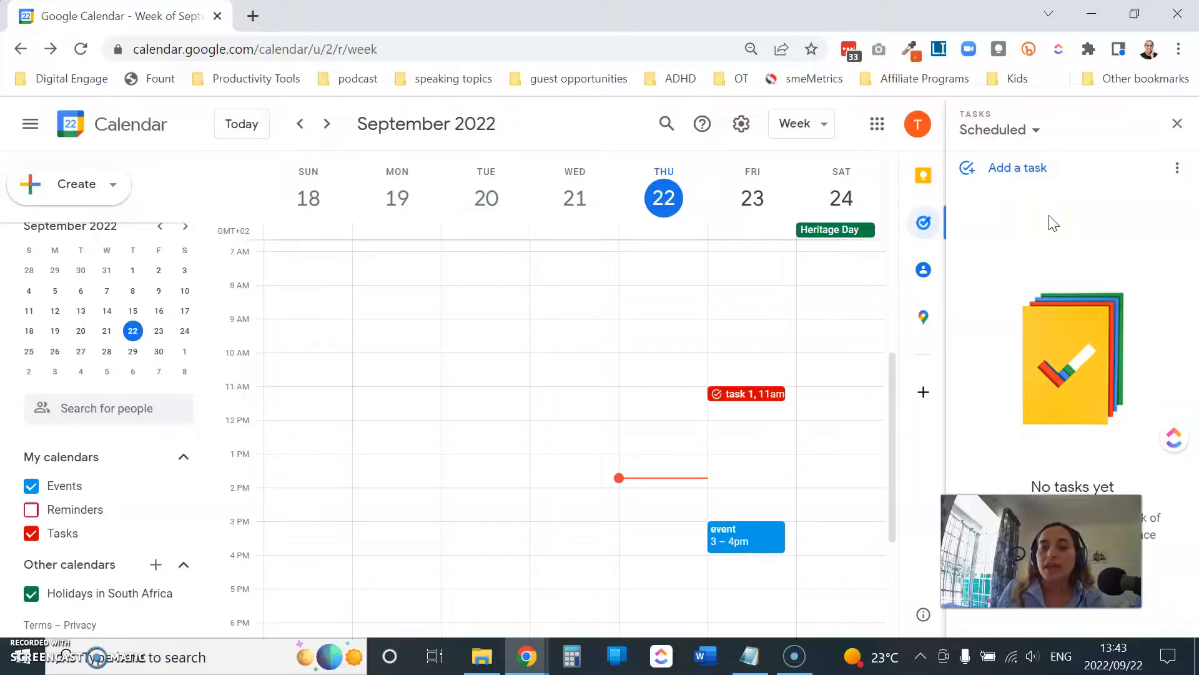
Create a new task list named "Projects"
click(1037, 133)
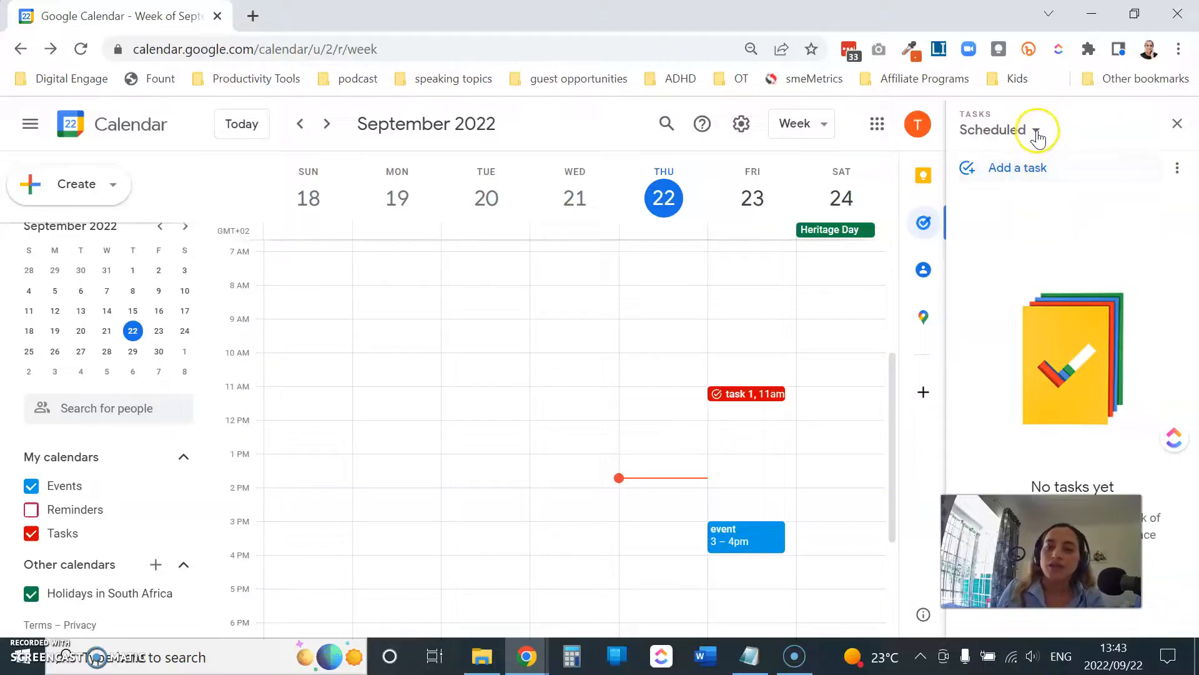
click(1032, 330)
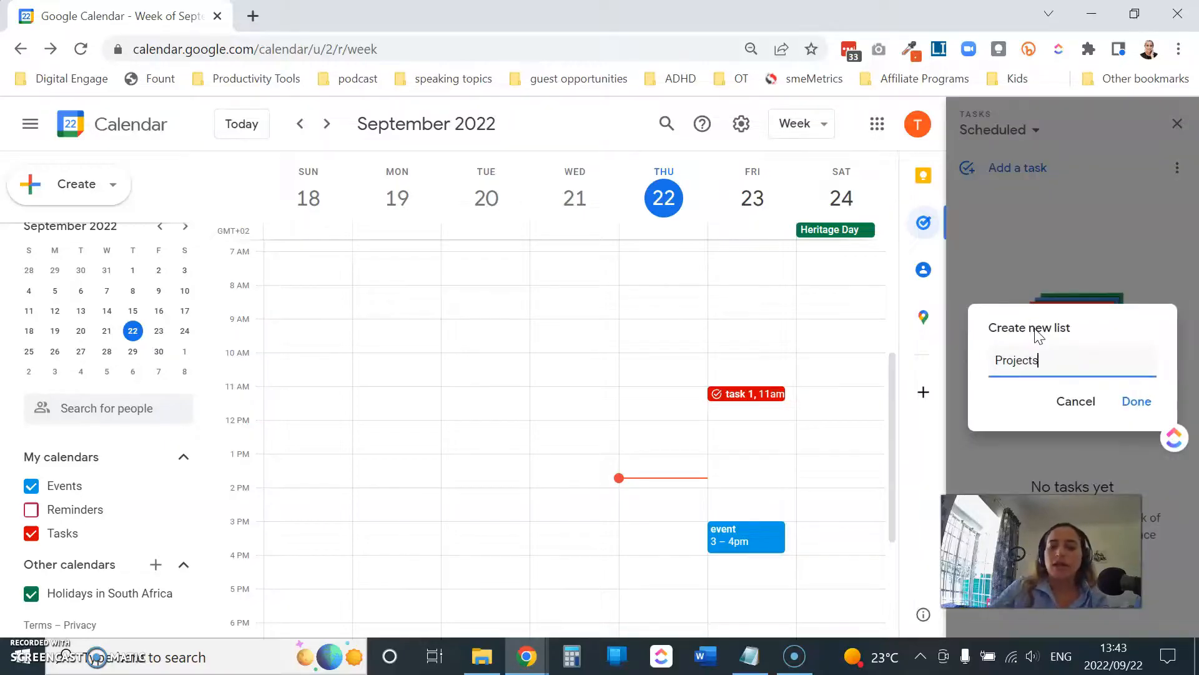
click(1135, 400)
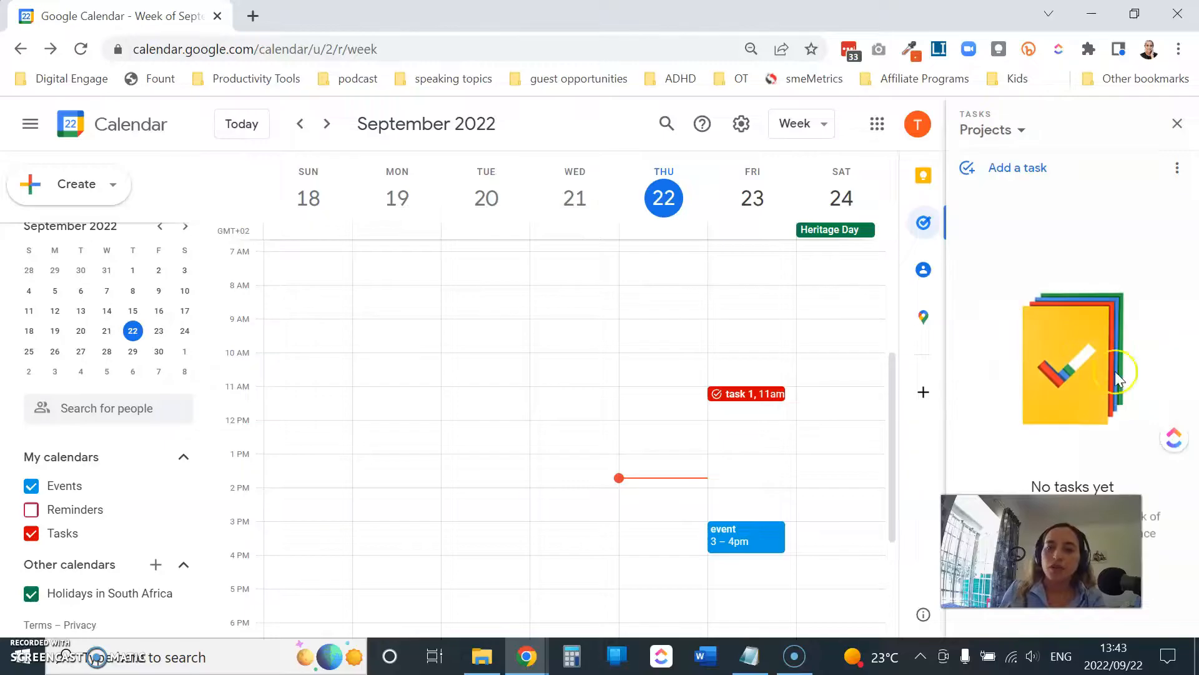
Create a new task list named "To delegate"
click(1019, 131)
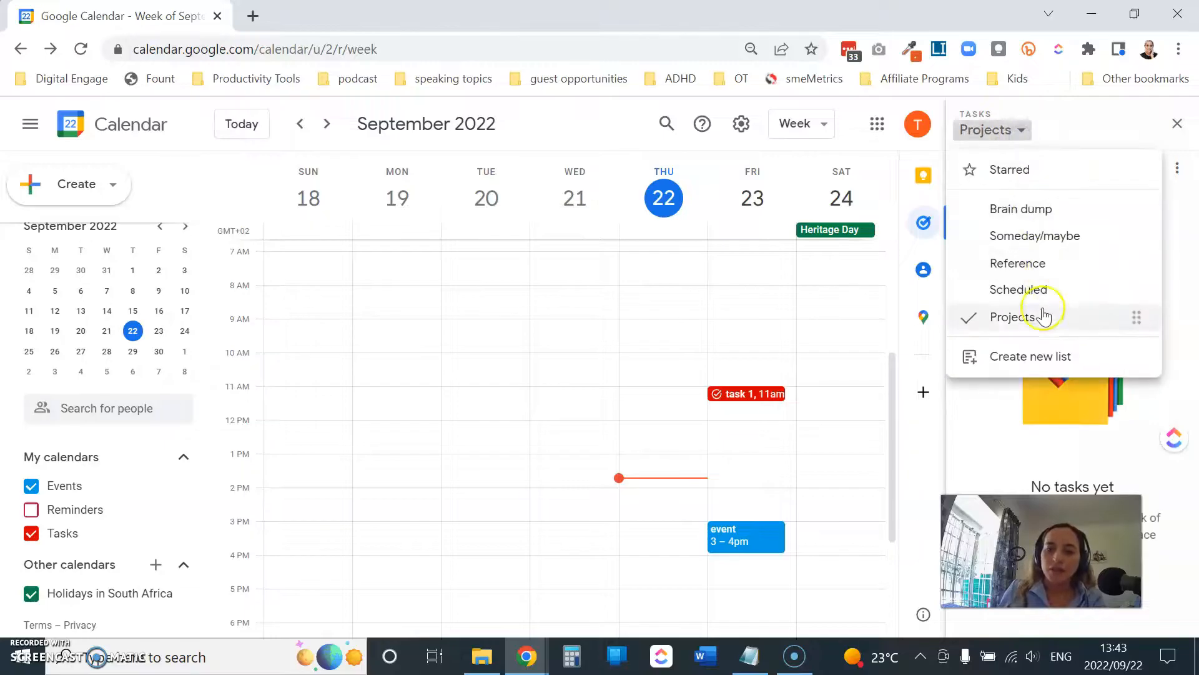
click(1040, 355)
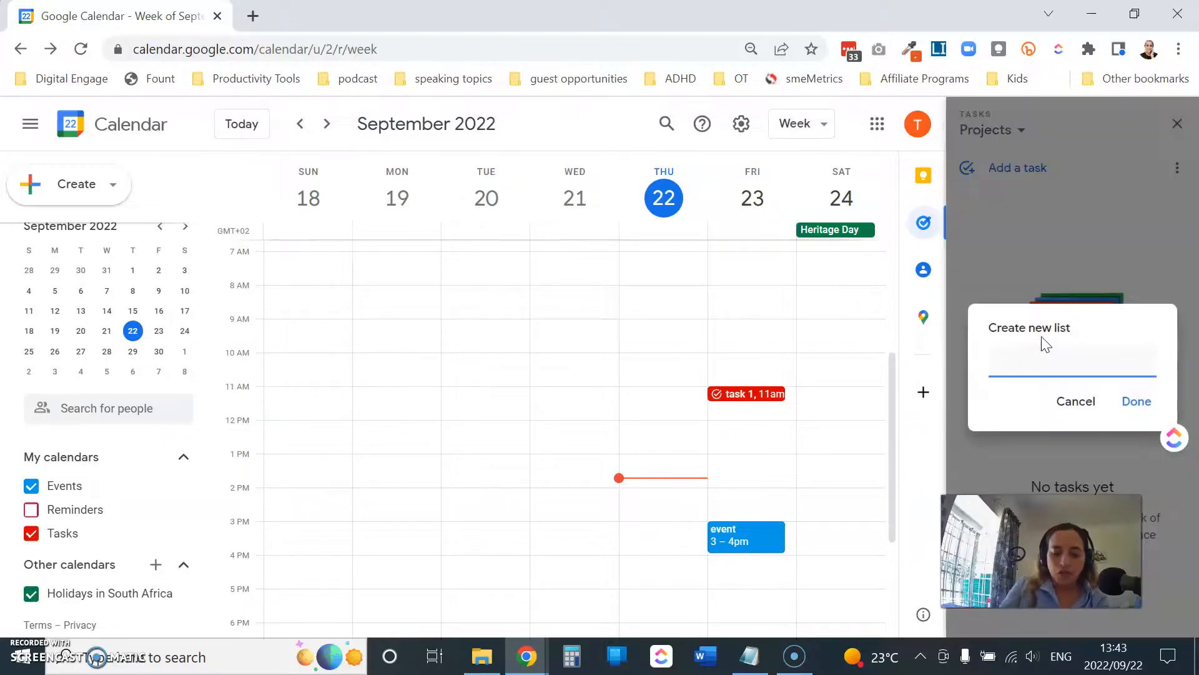
text(To delegate)
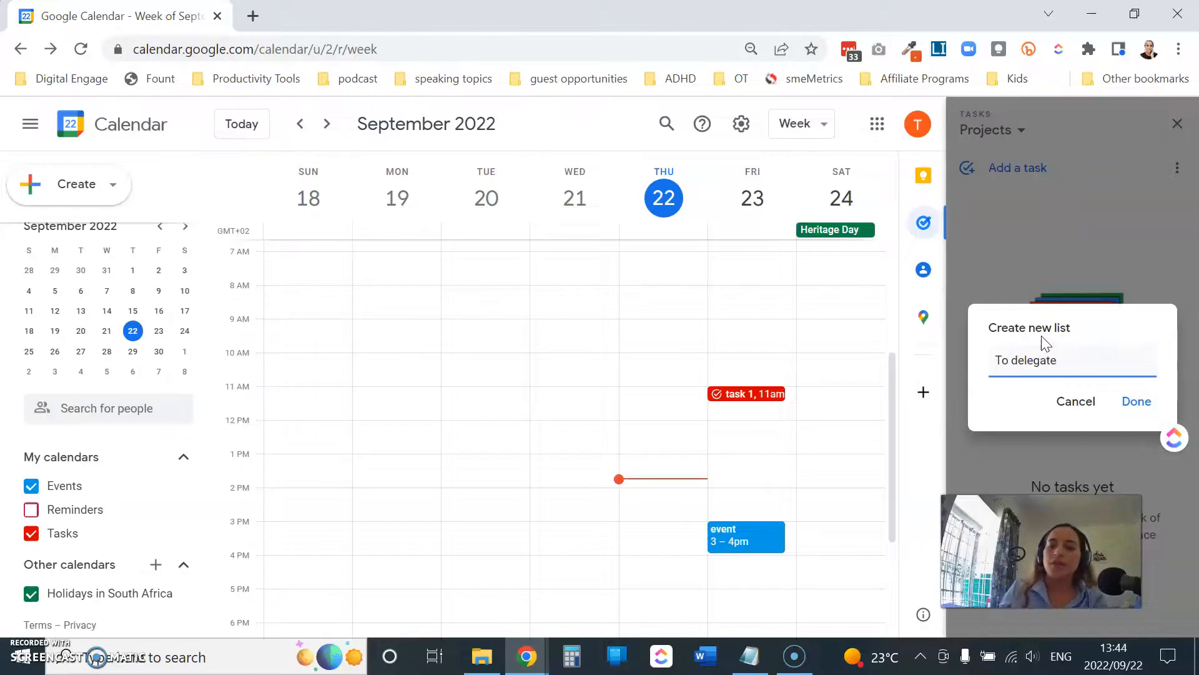
click(1137, 402)
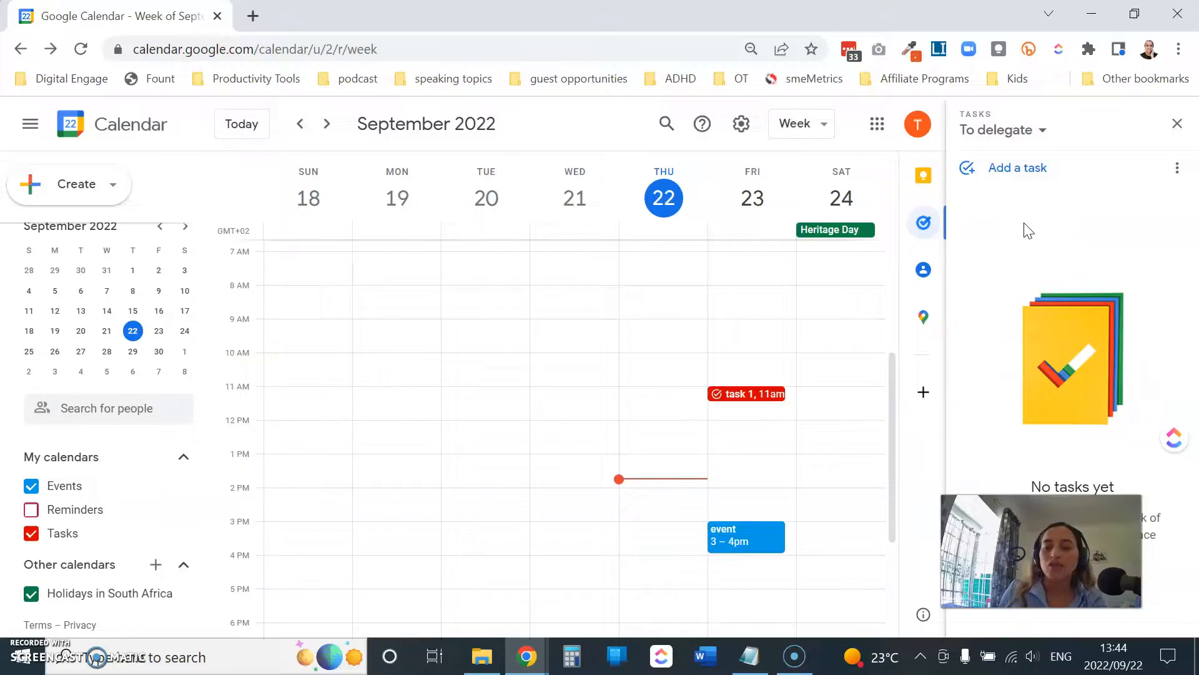
Switch to the Brain dump list and mark the task "Wish sister happy birthday" as completed
click(1034, 130)
click(1040, 356)
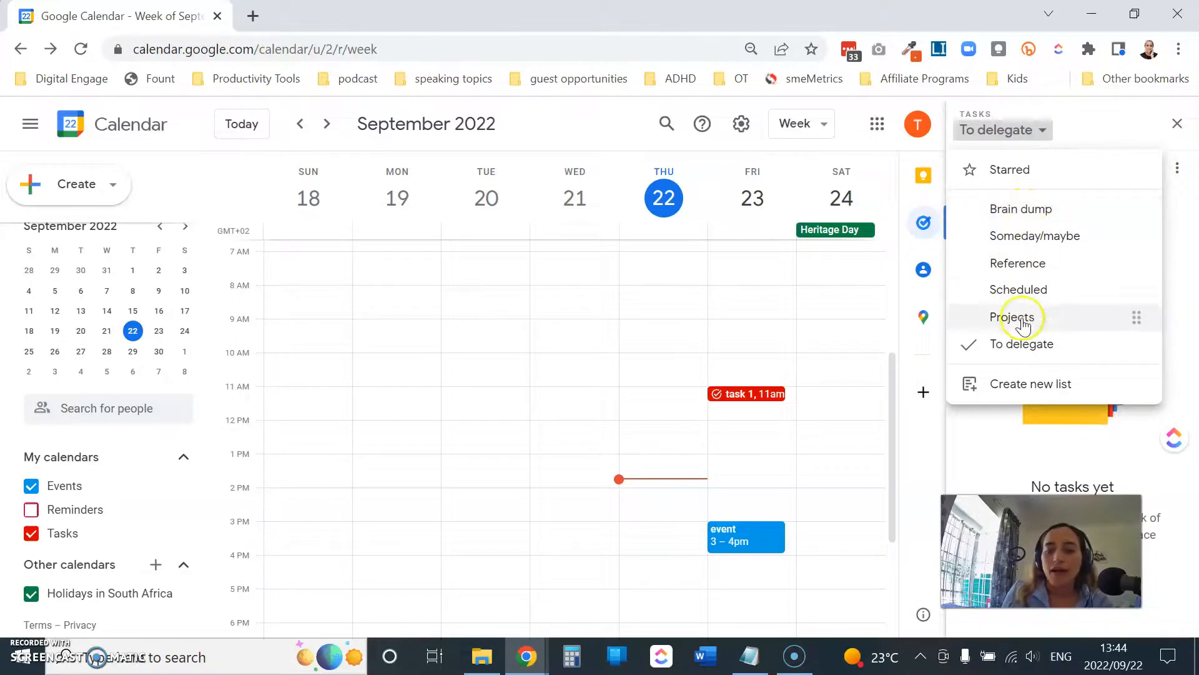
click(1025, 208)
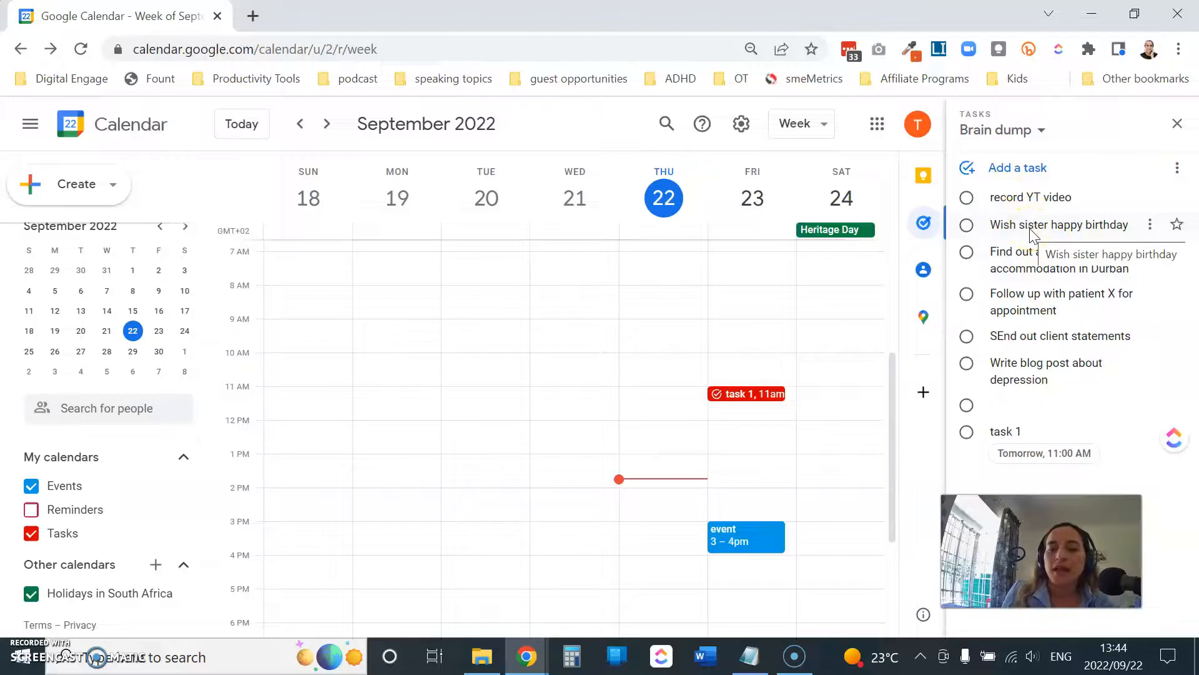
click(968, 226)
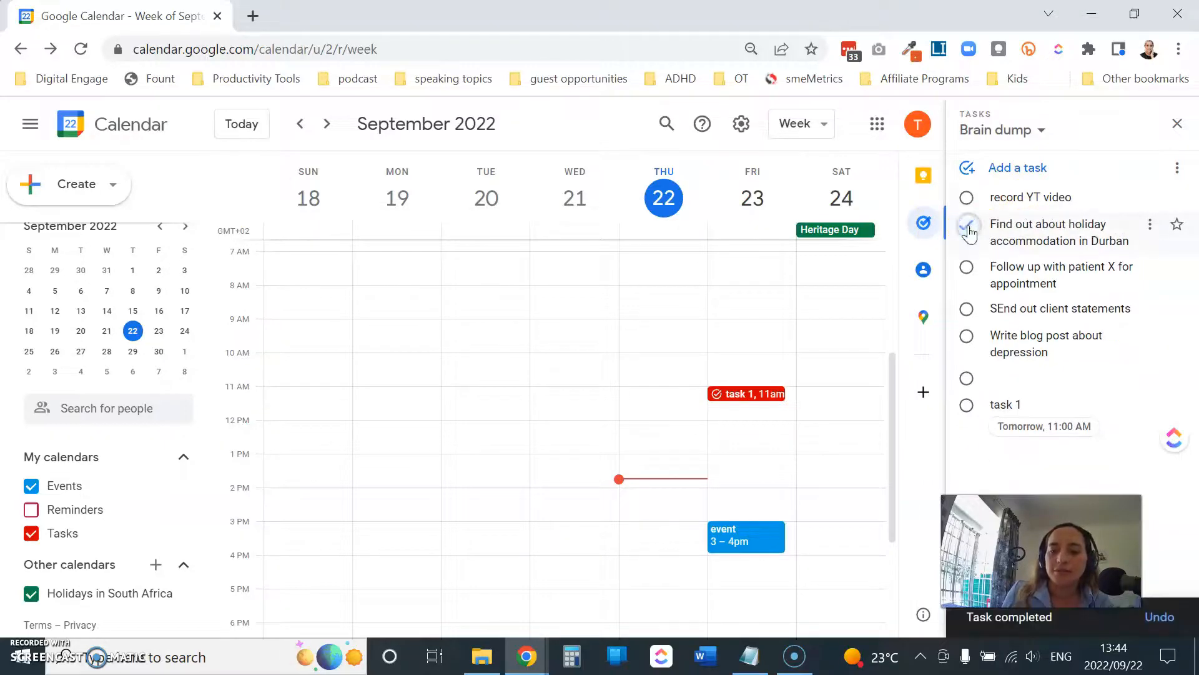
Schedule the "record YT video" task for September 27 at 10:00 AM
click(1031, 170)
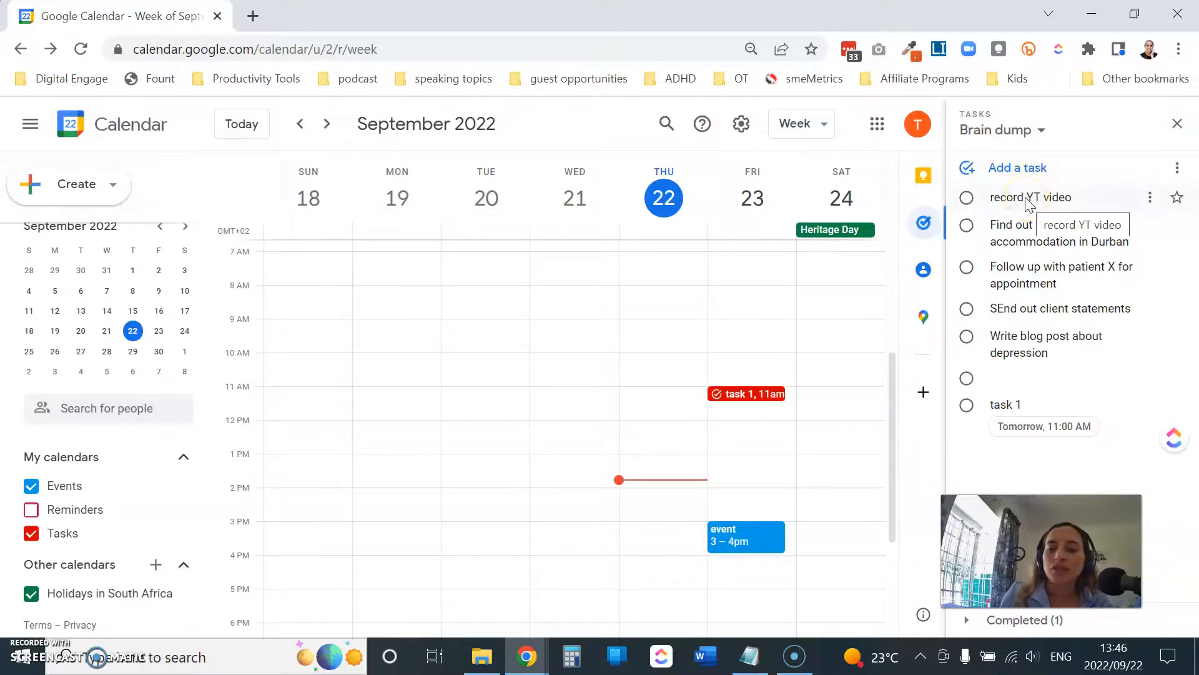
click(1029, 199)
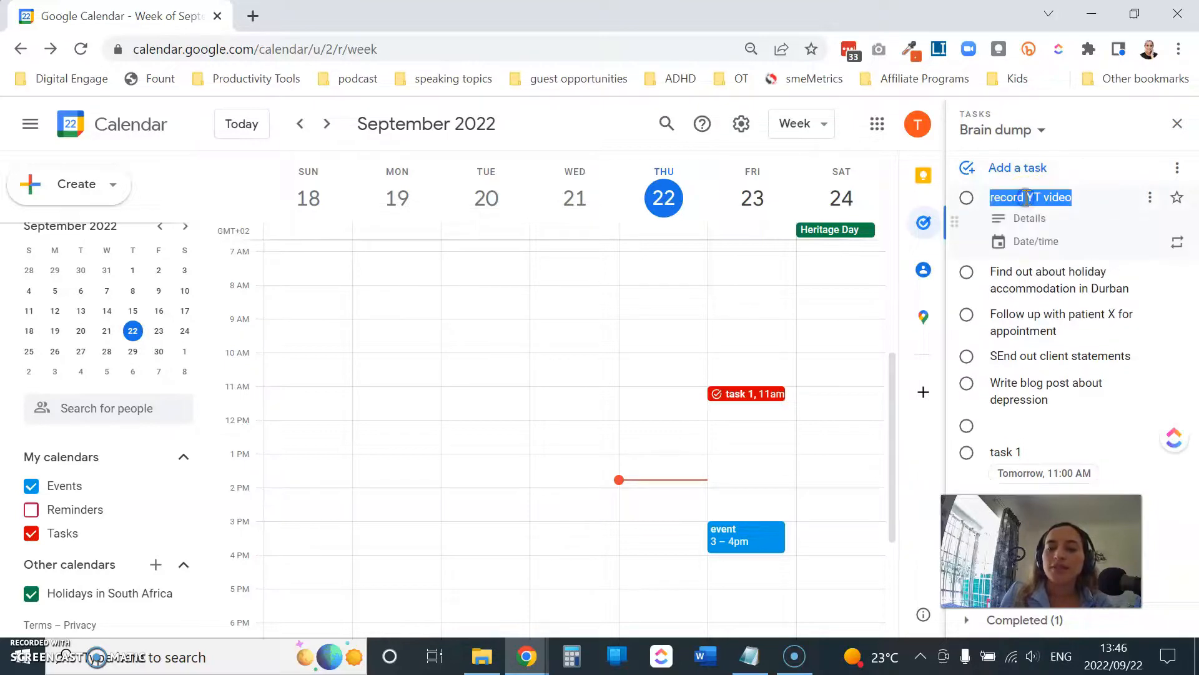
click(1036, 244)
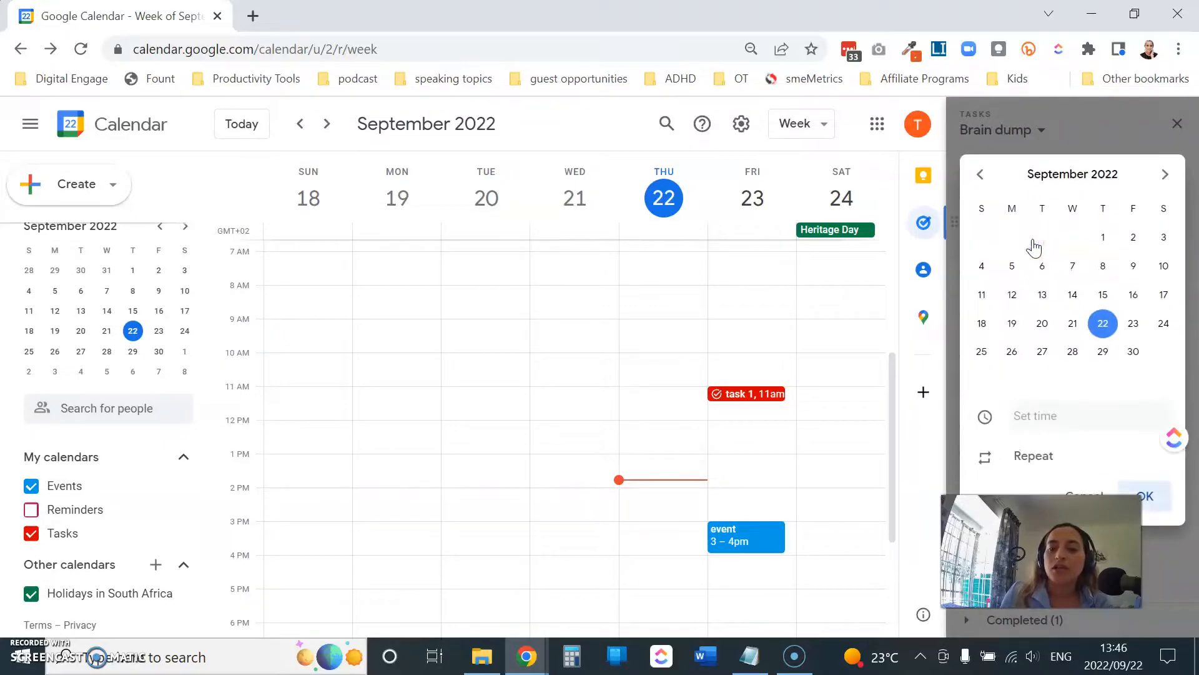
click(1044, 354)
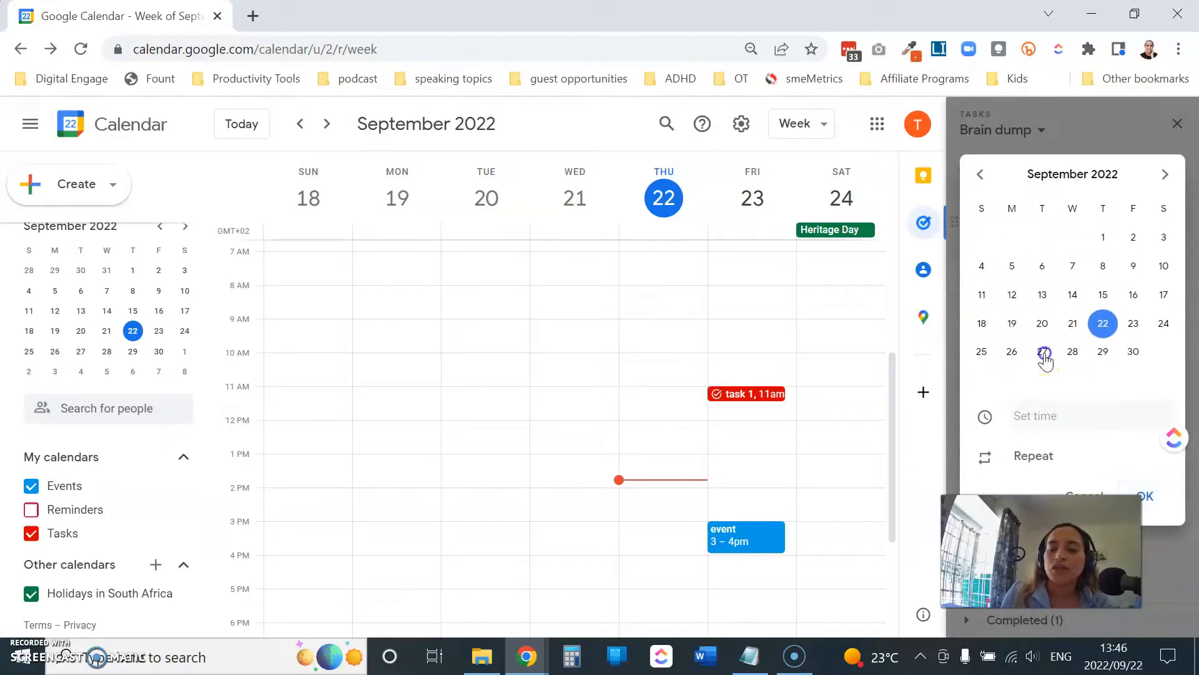
click(1070, 414)
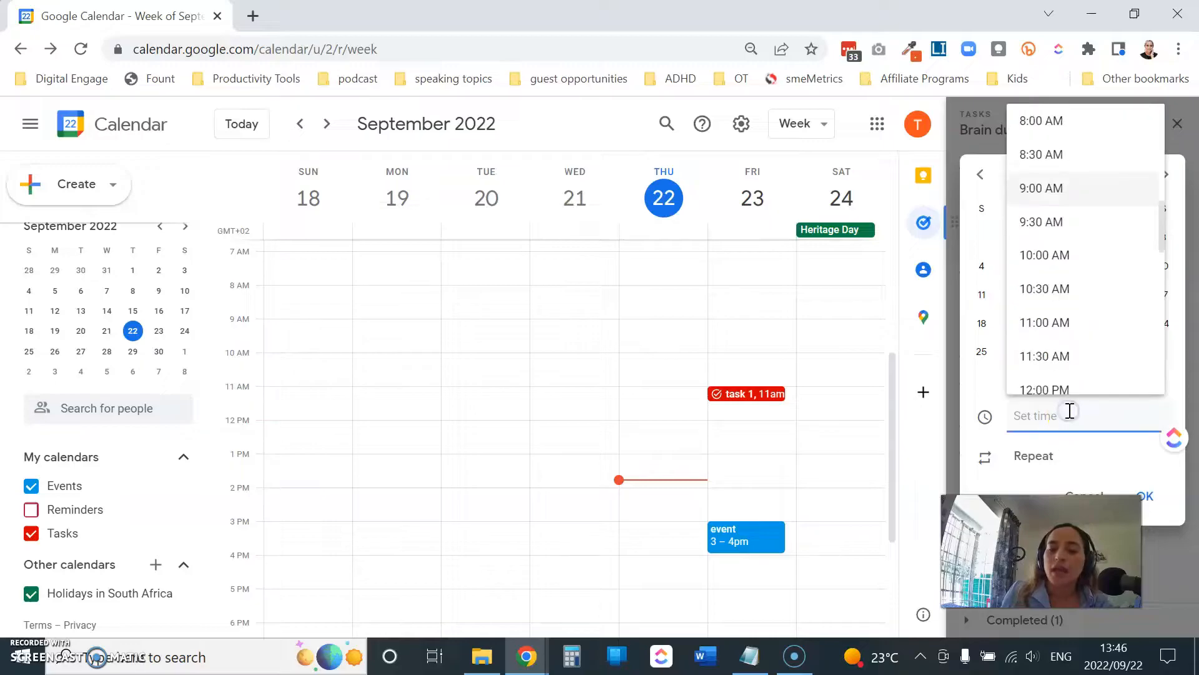
click(1045, 255)
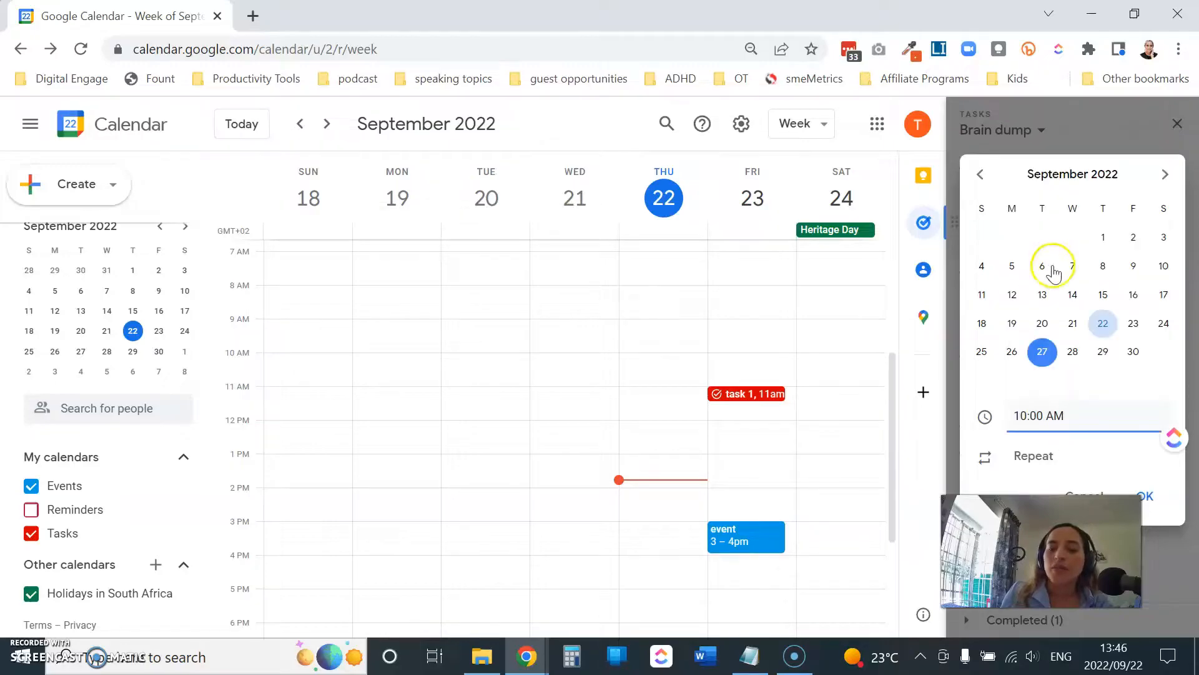
click(1146, 494)
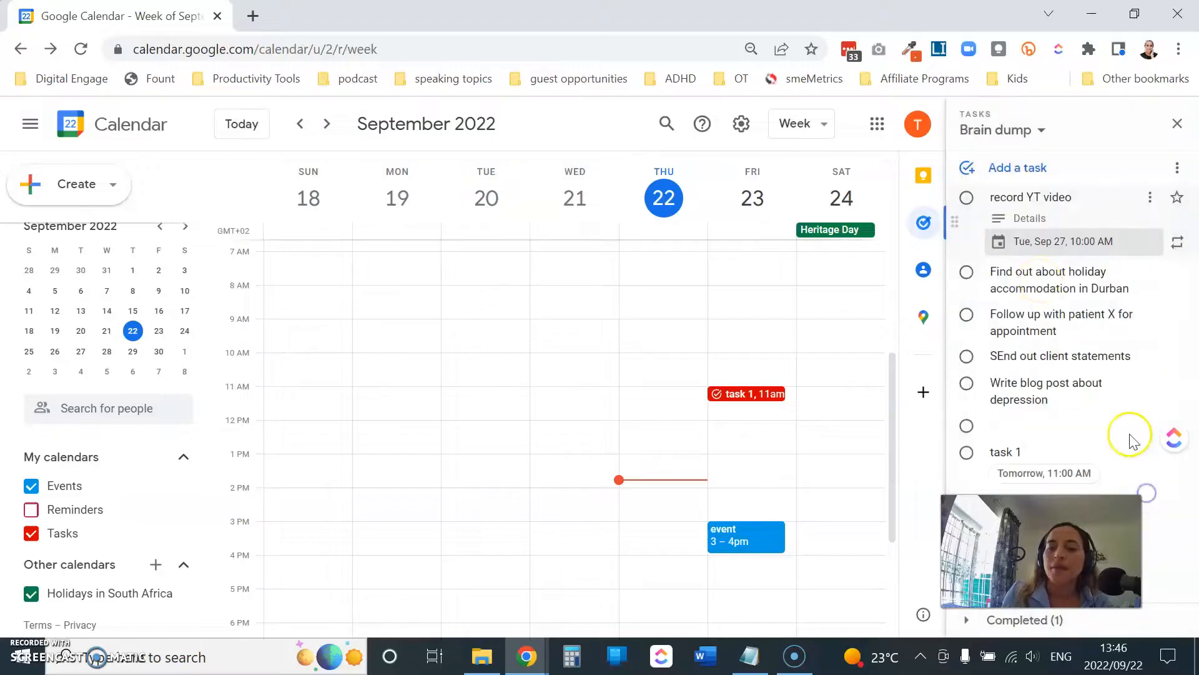
Add details to the "record YT video" task on separate lines: "video title:", "length video", "- step 1" and "- step 2"
click(1019, 219)
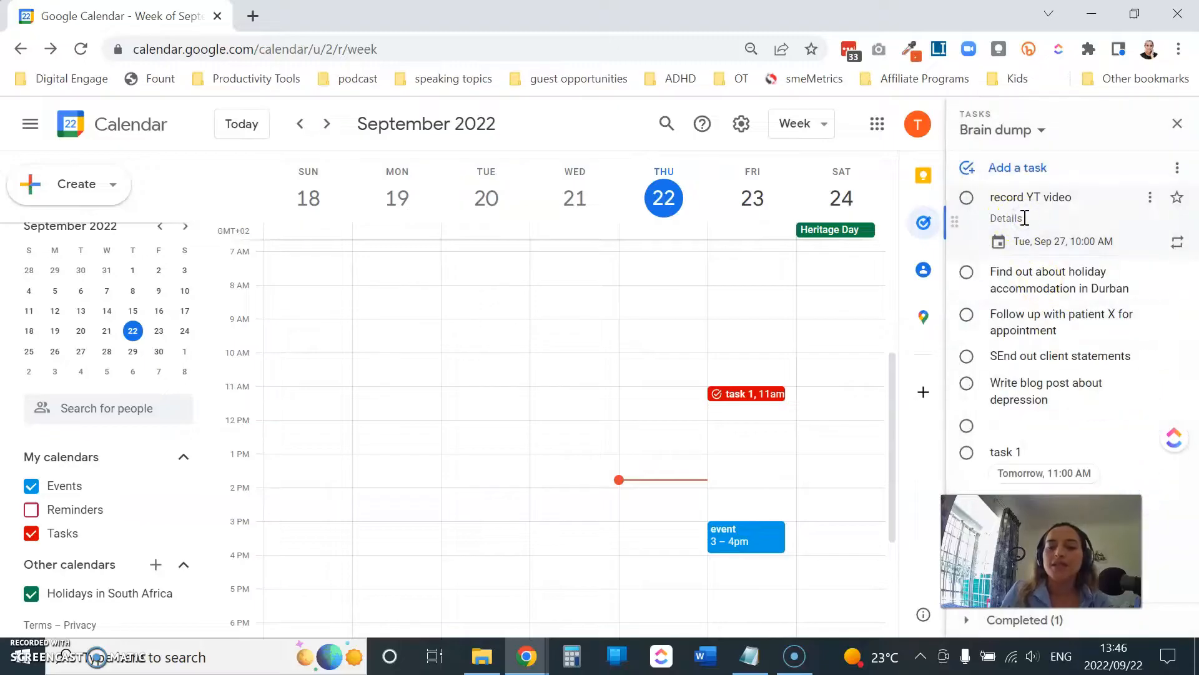
text(video ti)
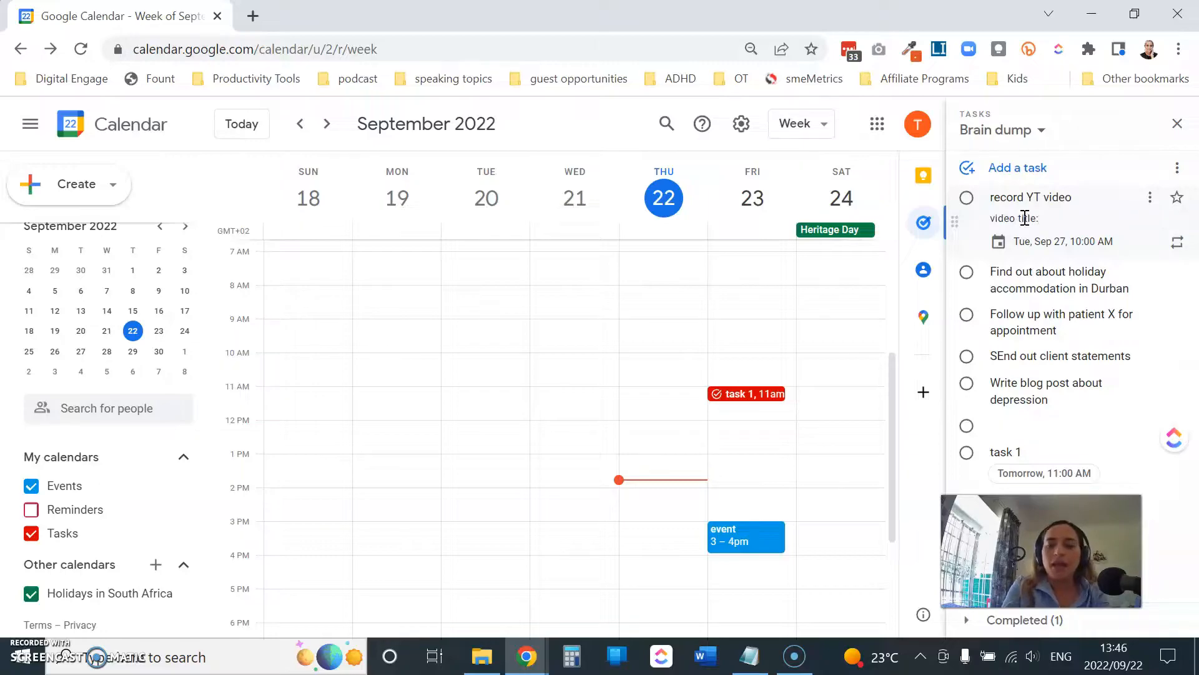
text(tle:)
key(Return)
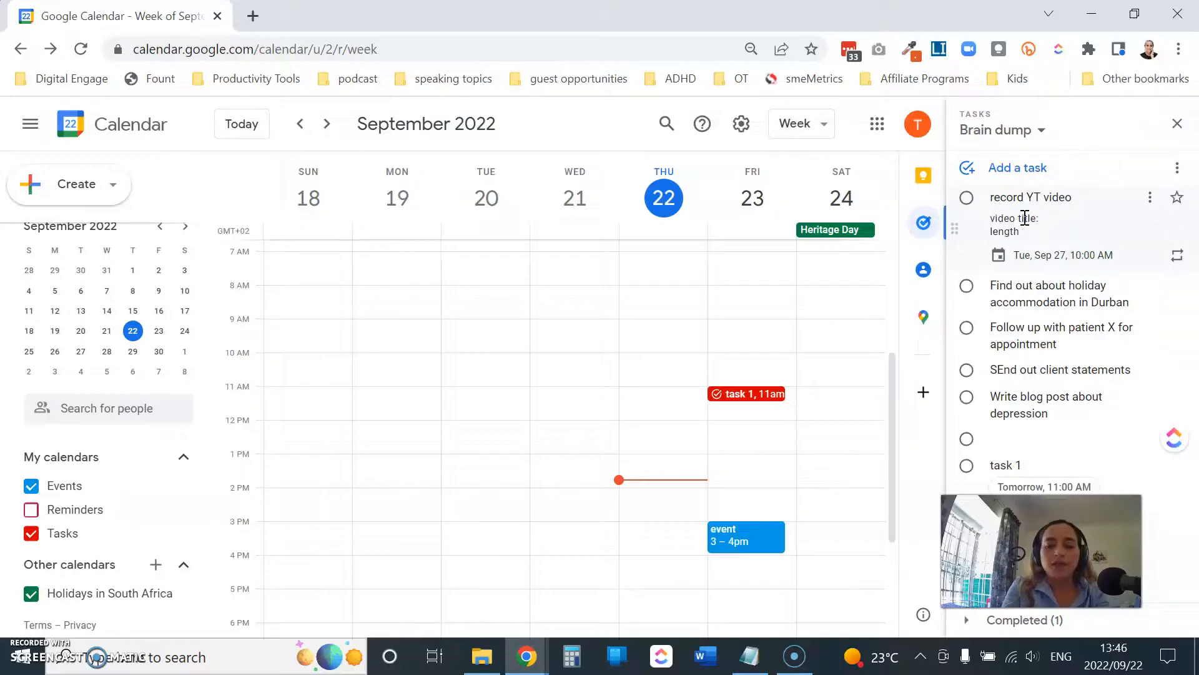
text(length video)
key(Return)
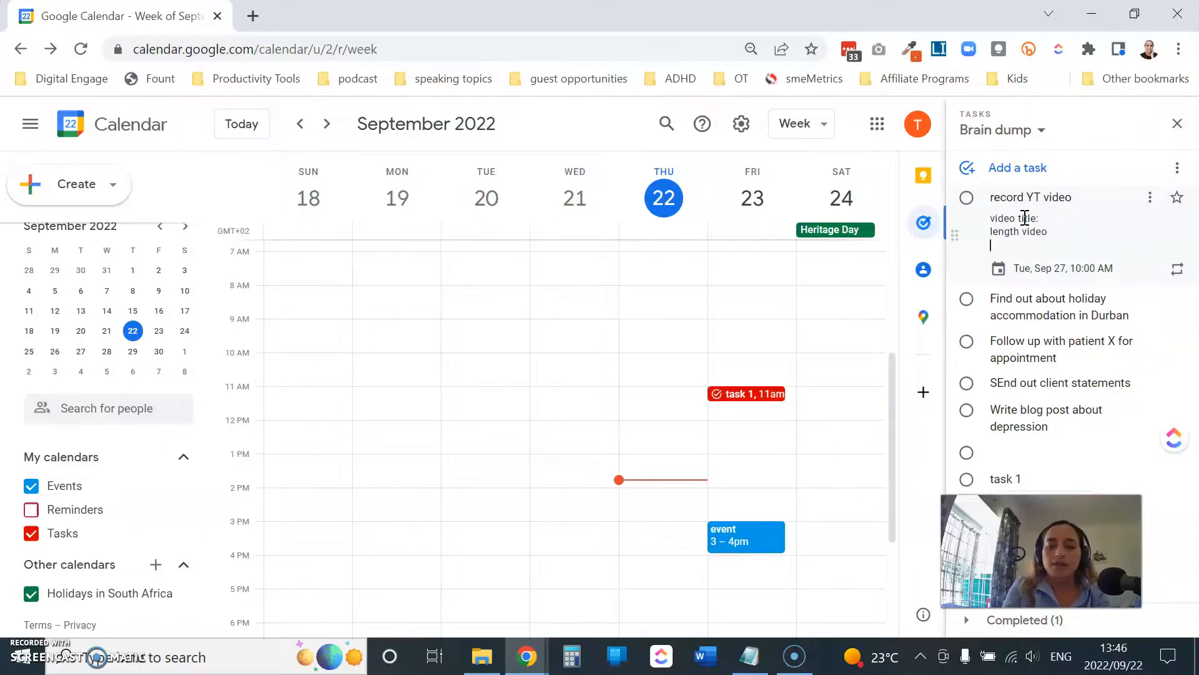
text(- step 1)
key(Return)
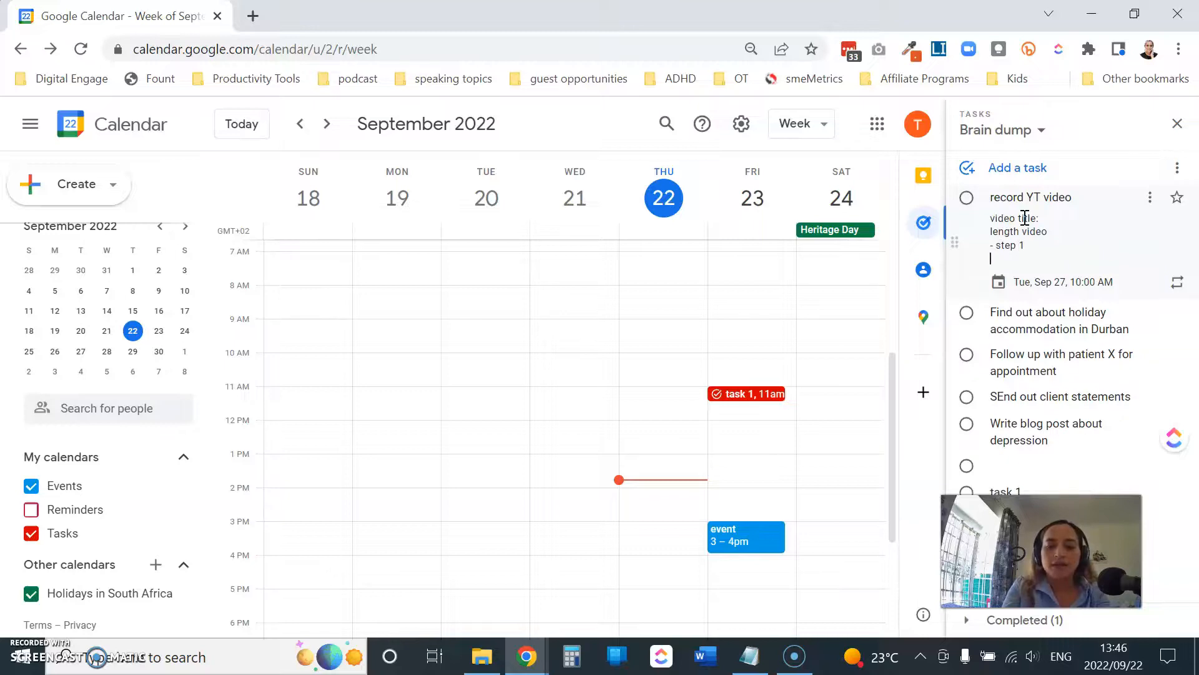
text(- step 2)
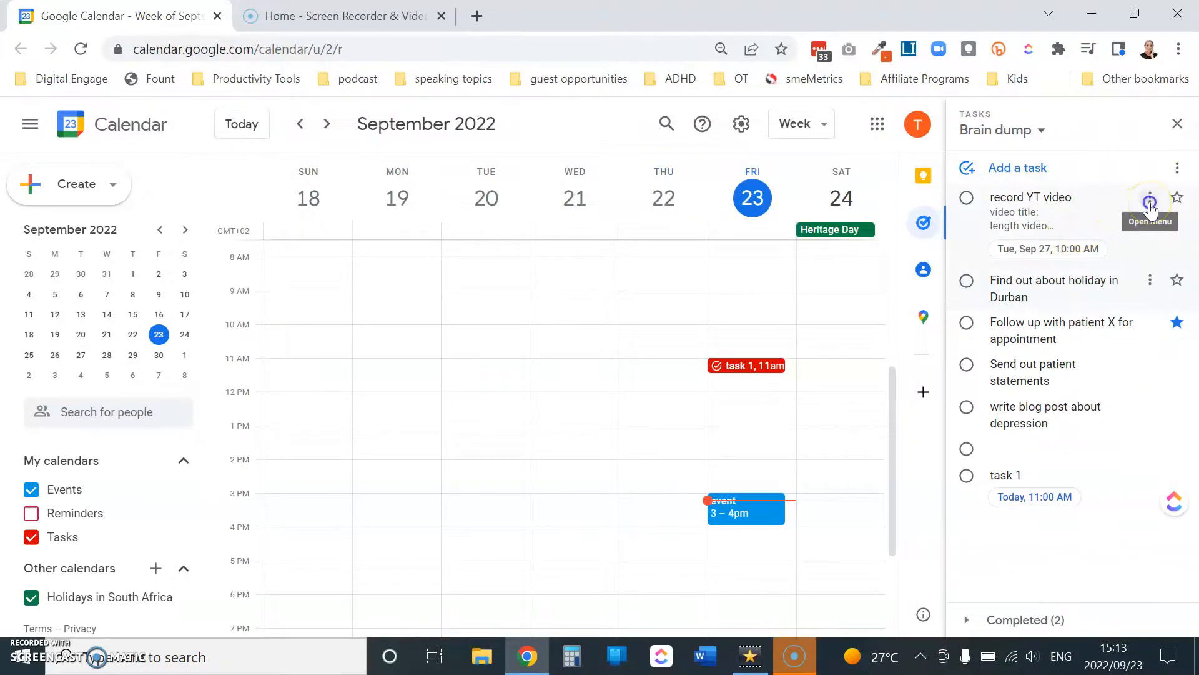
Move the "record YT video" task from Brain dump to the Scheduled list
click(1150, 201)
click(1072, 378)
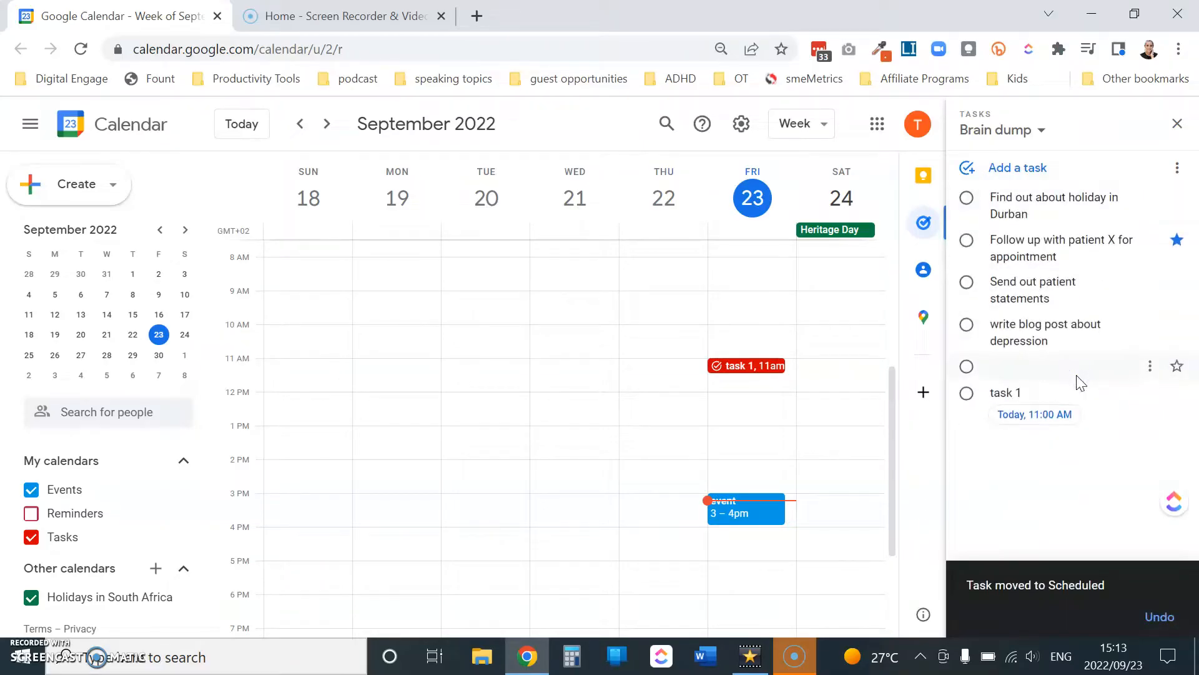
click(970, 201)
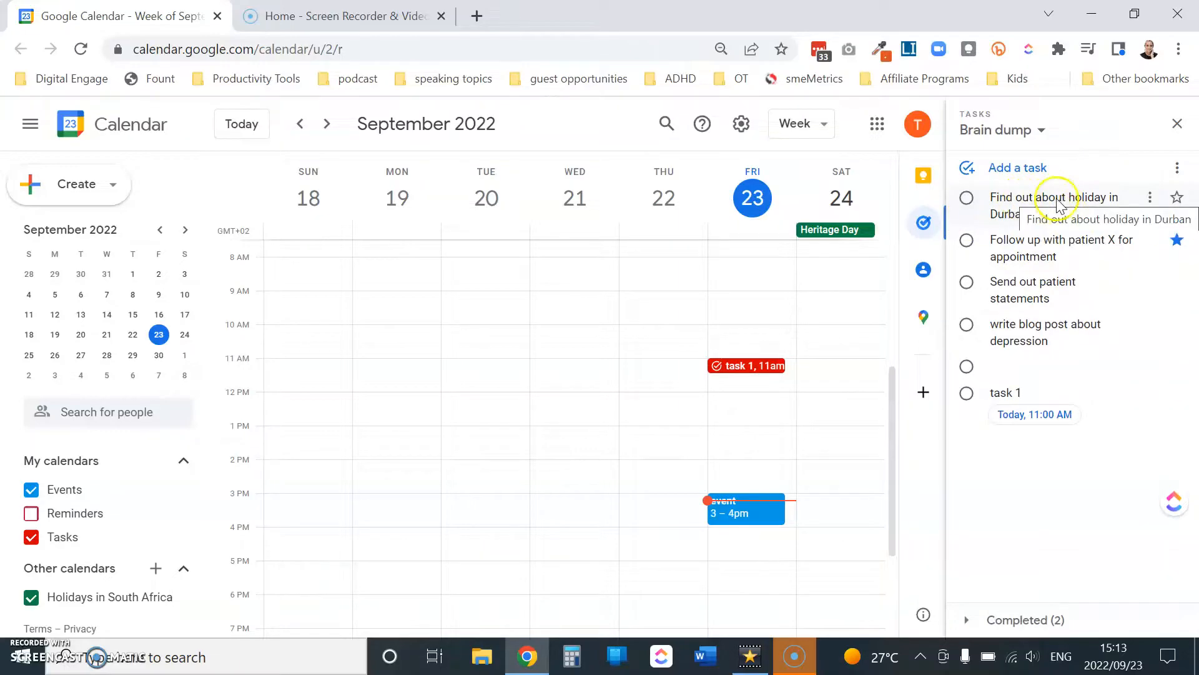
Add the detail "hubby" to the "Find out about holiday in Durban" task and move it to the To delegate list
click(1150, 199)
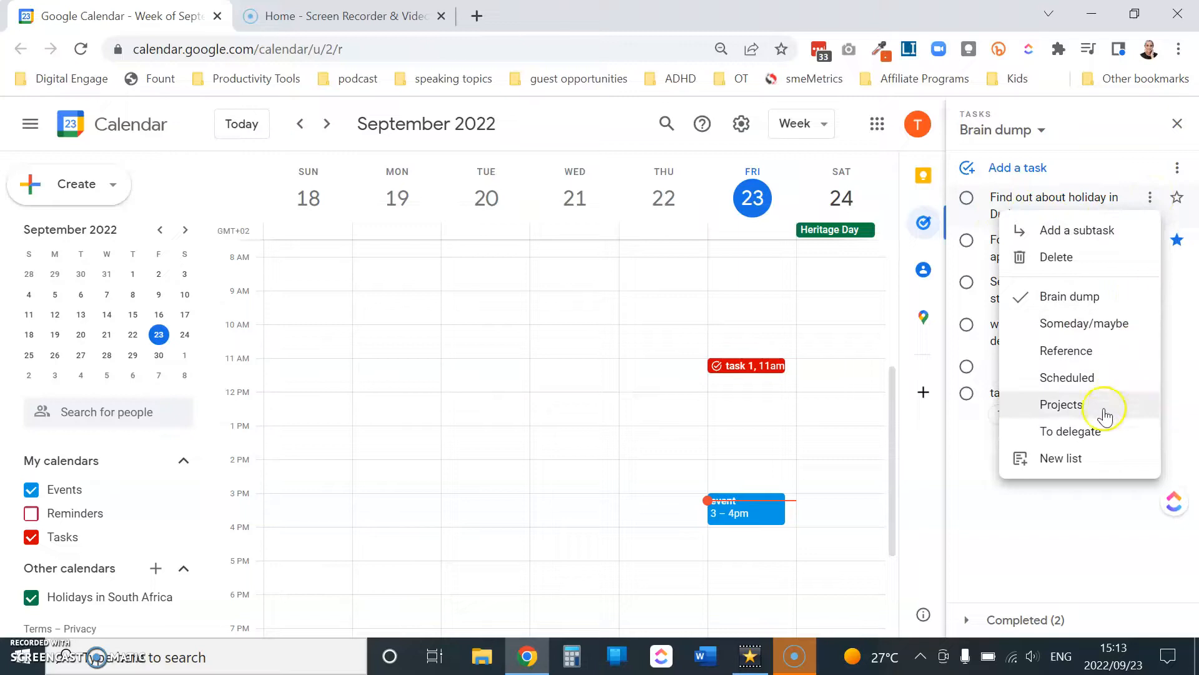
click(1115, 200)
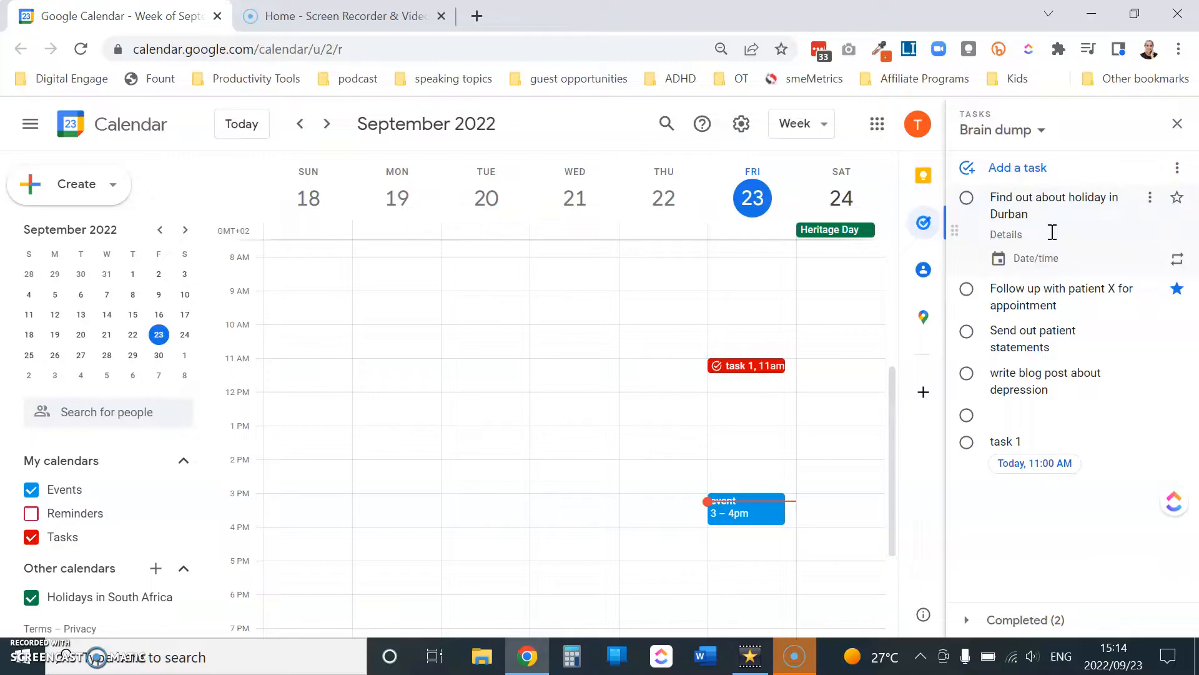
text(hubby)
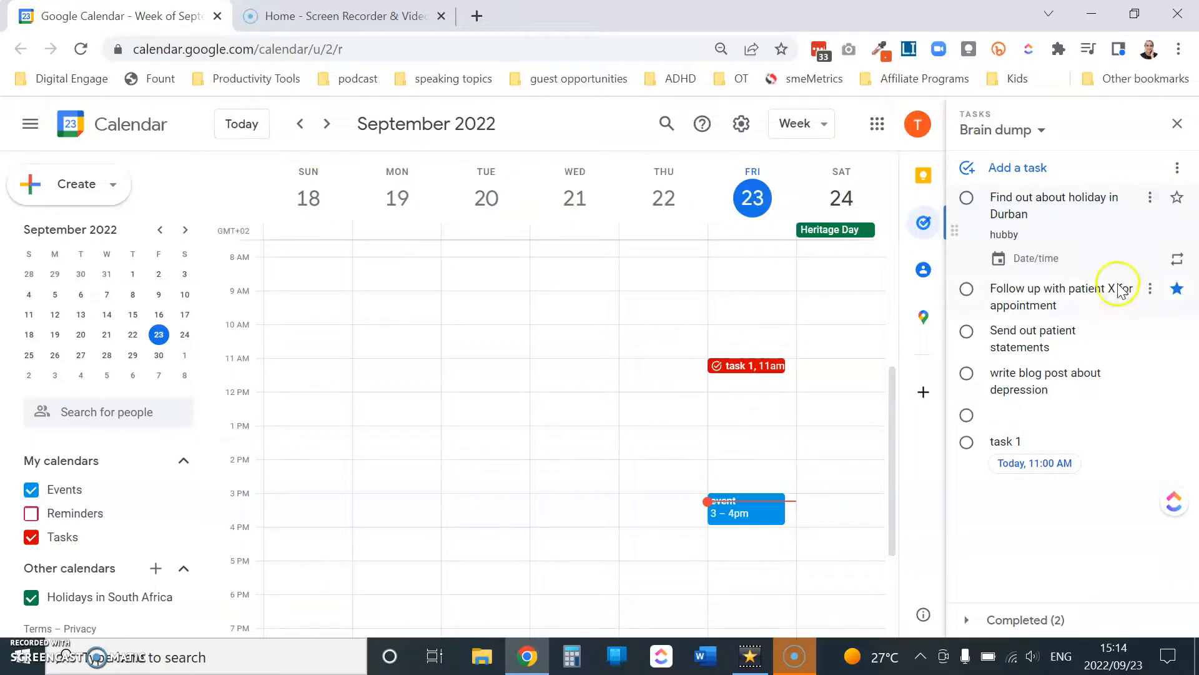
click(1150, 198)
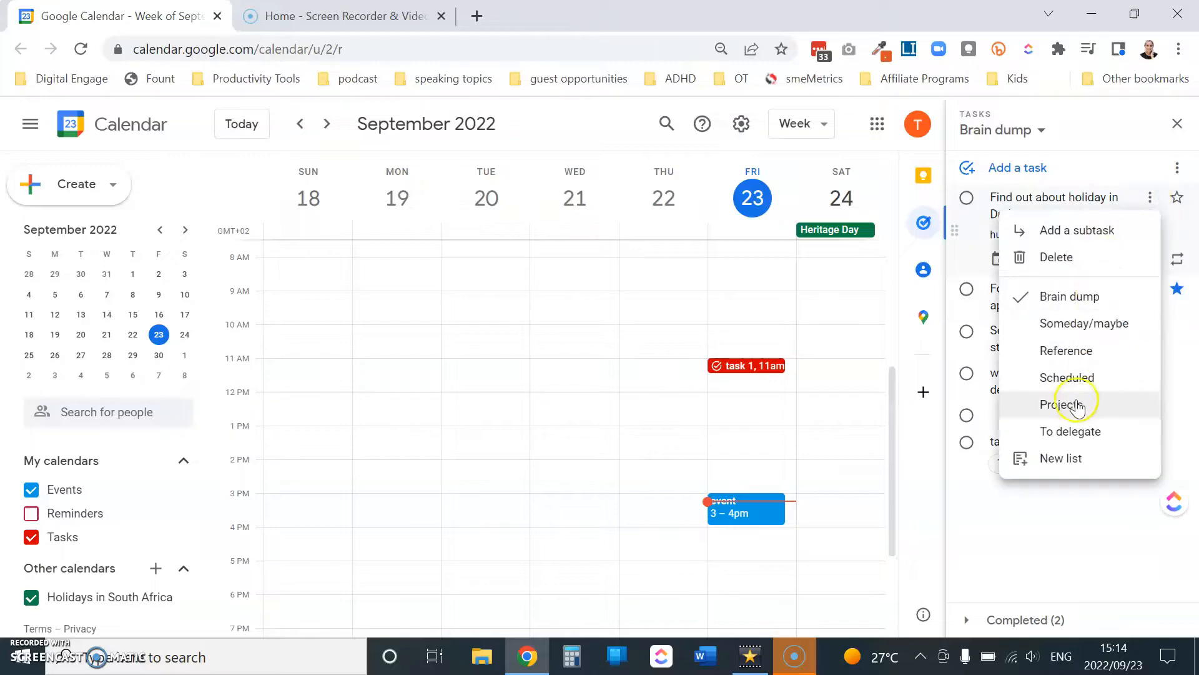
click(1071, 431)
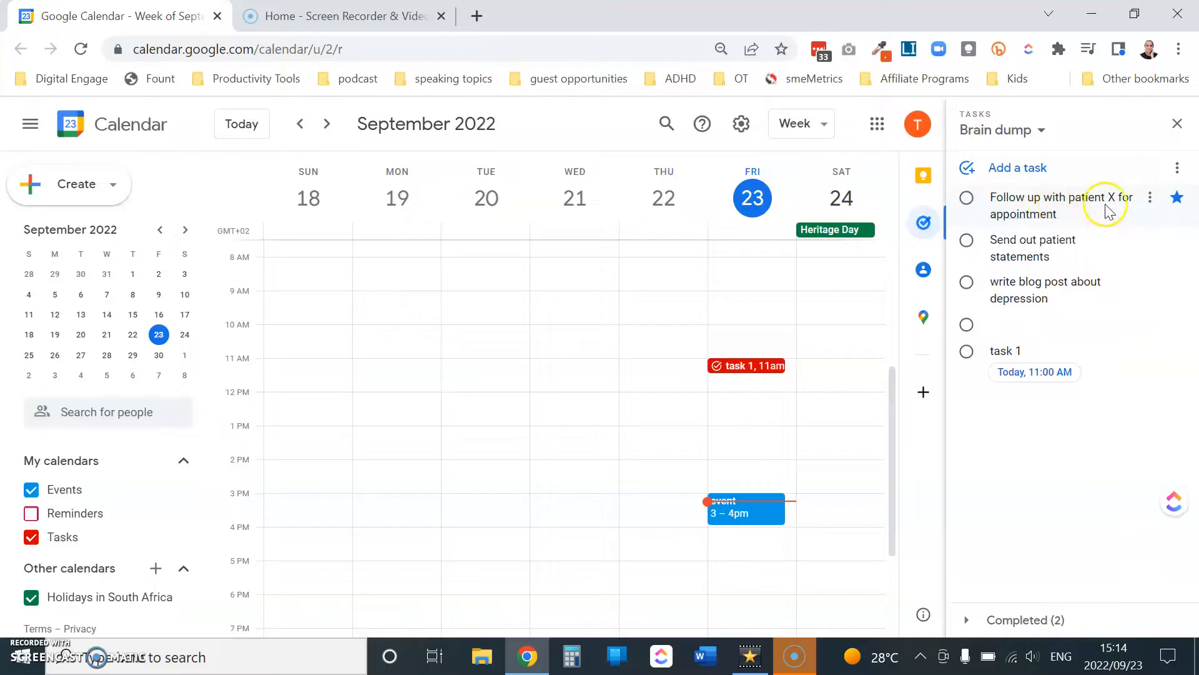
Move the "Follow up with patient X for appointment" task to the To delegate list
triple_click(1056, 213)
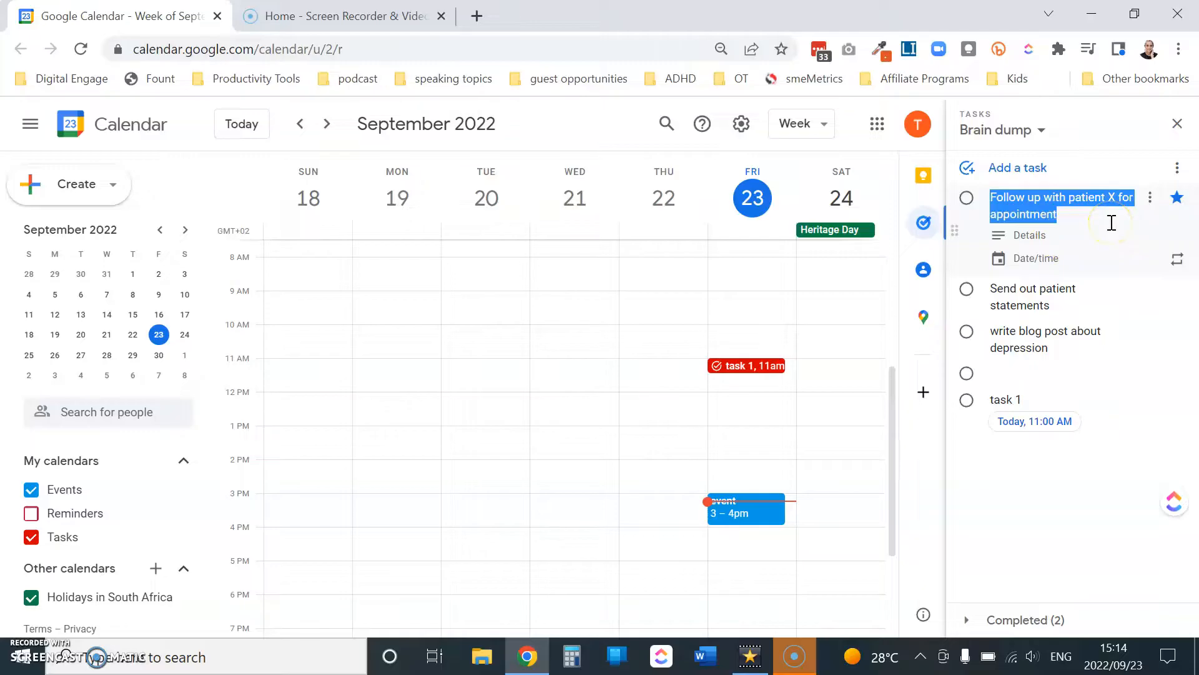
click(1150, 198)
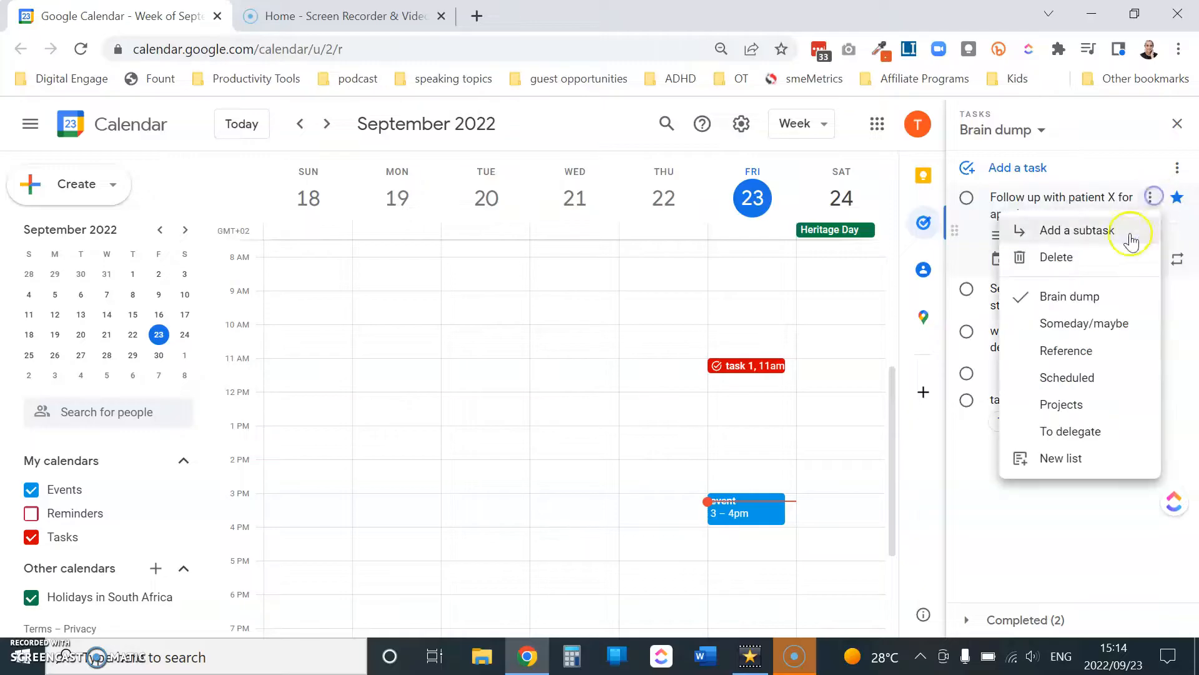
click(1079, 431)
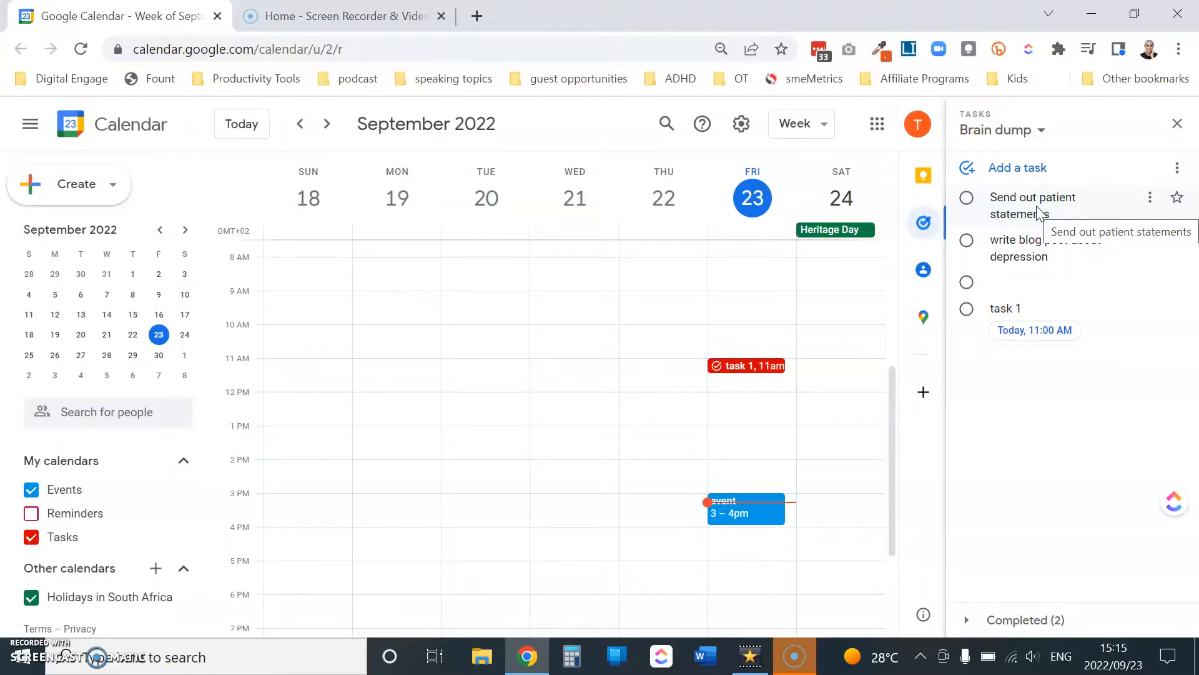
Pick September 30 as the date for the "Send out patient statements" task
triple_click(1038, 211)
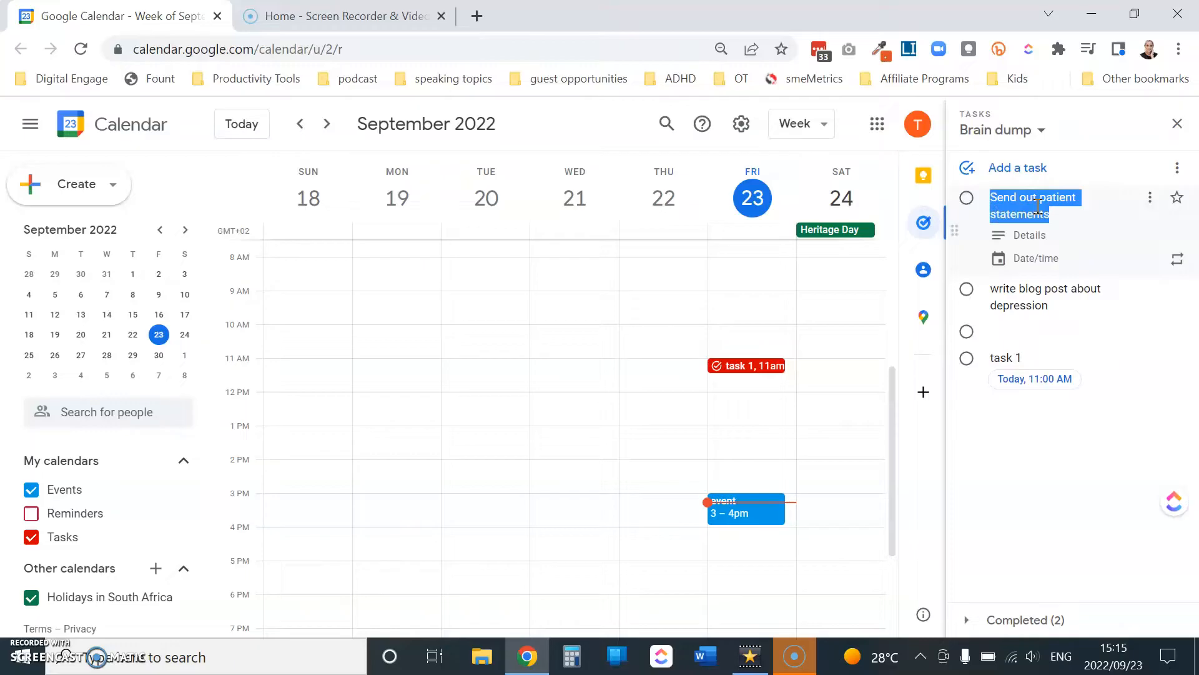
click(1039, 258)
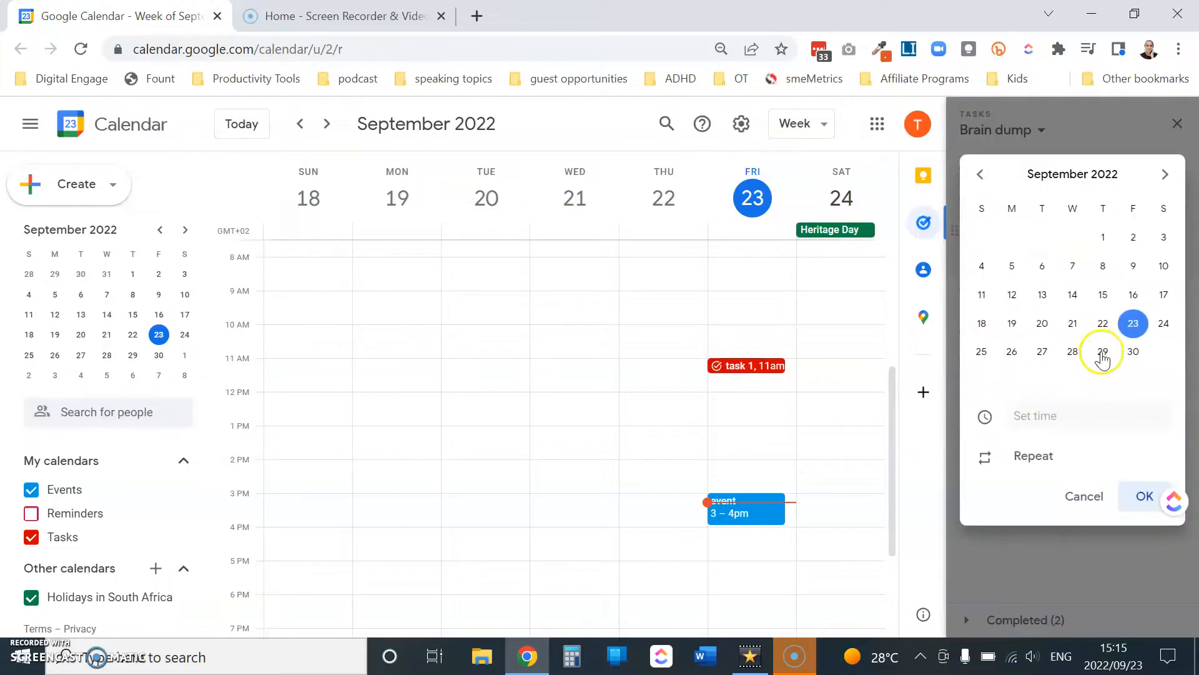
click(1132, 356)
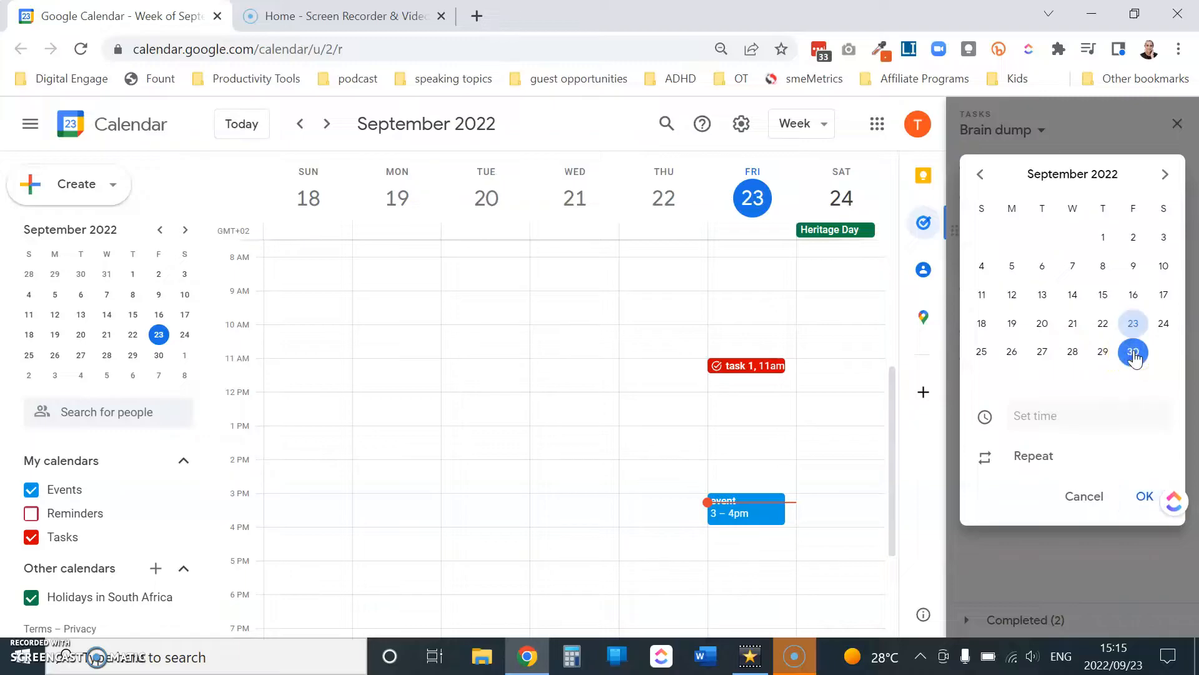
click(1107, 416)
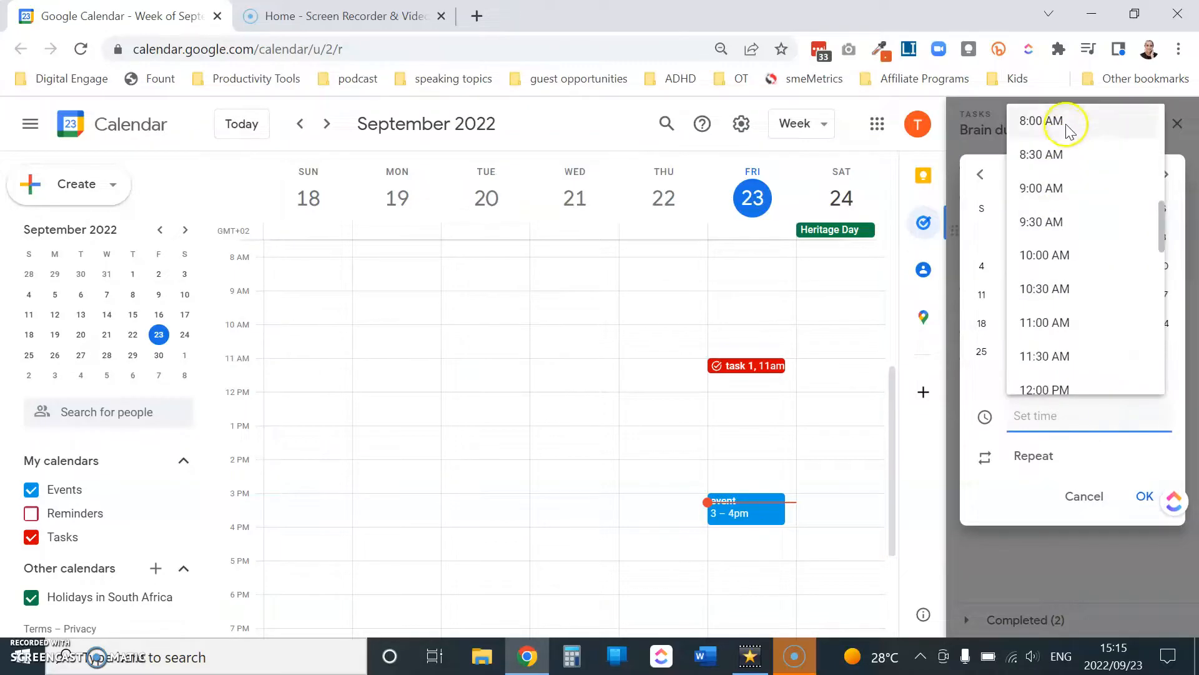
click(1042, 122)
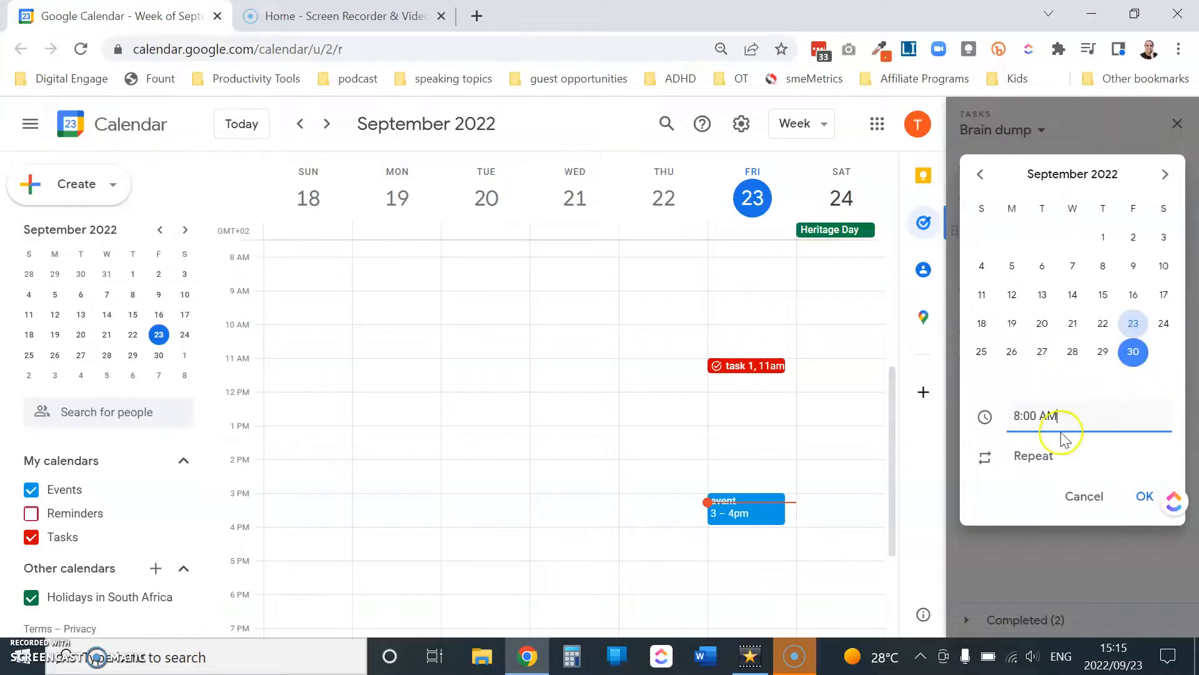
click(1062, 414)
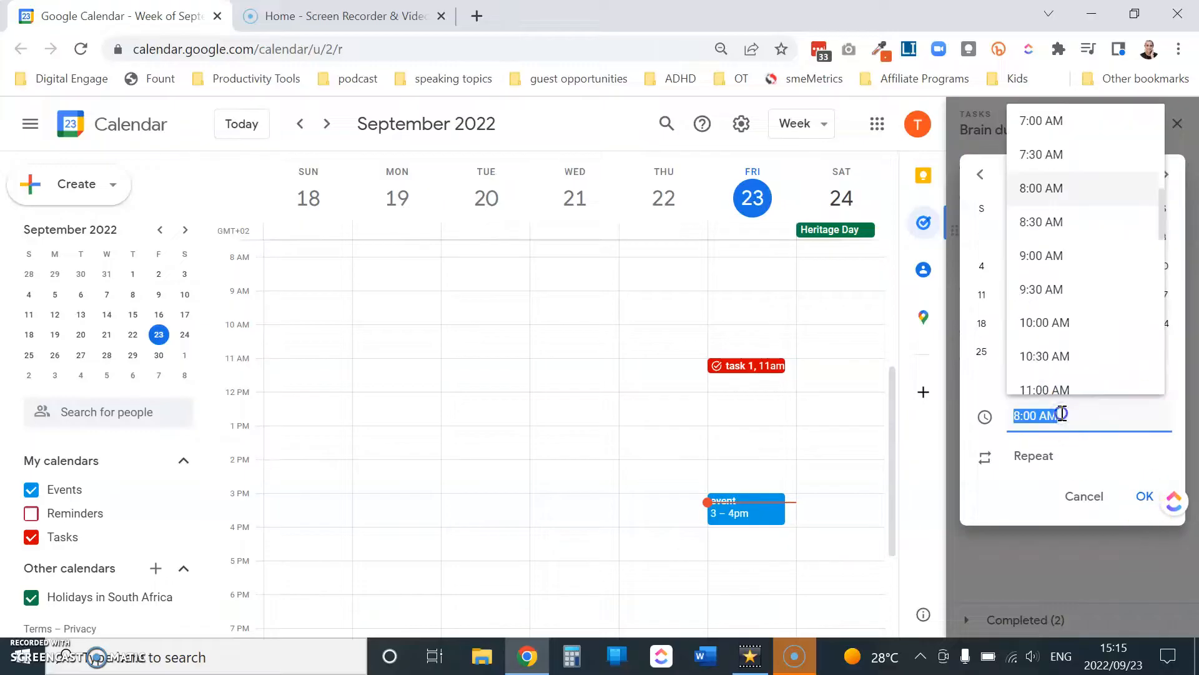
key(BackSpace)
key(BackSpace)
key(BackSpace)
key(BackSpace)
key(BackSpace)
key(BackSpace)
key(BackSpace)
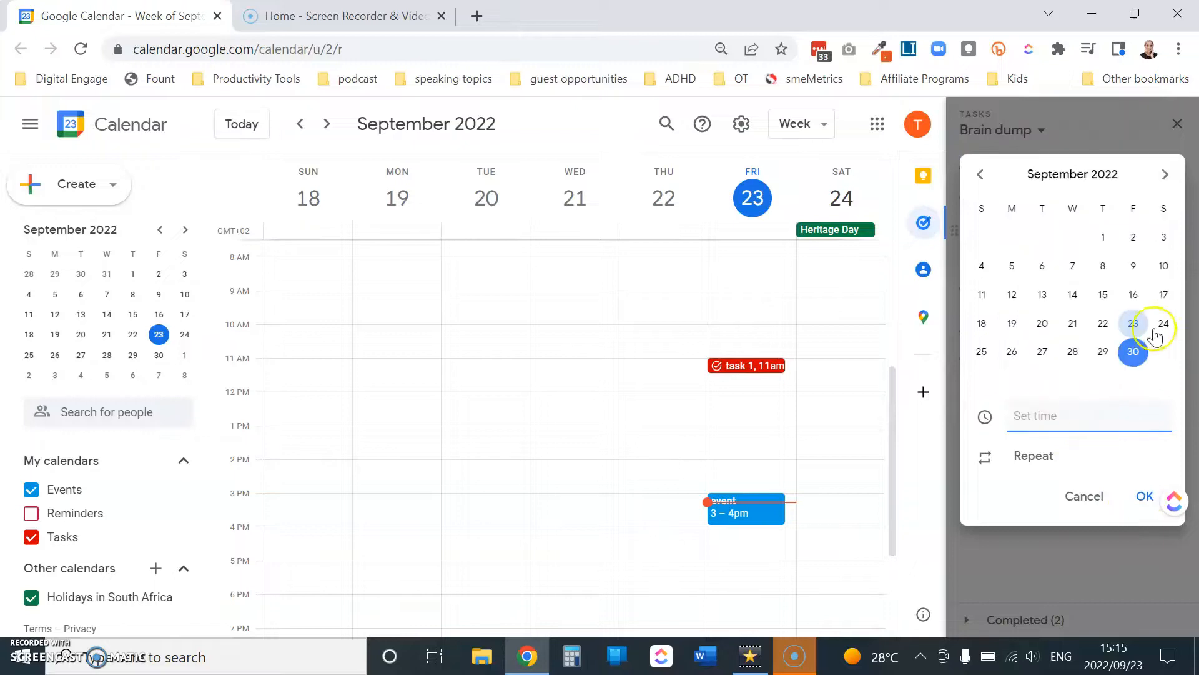
Confirm the date of the "Send out patient statements" task without a time and move it to the Scheduled list
click(1144, 497)
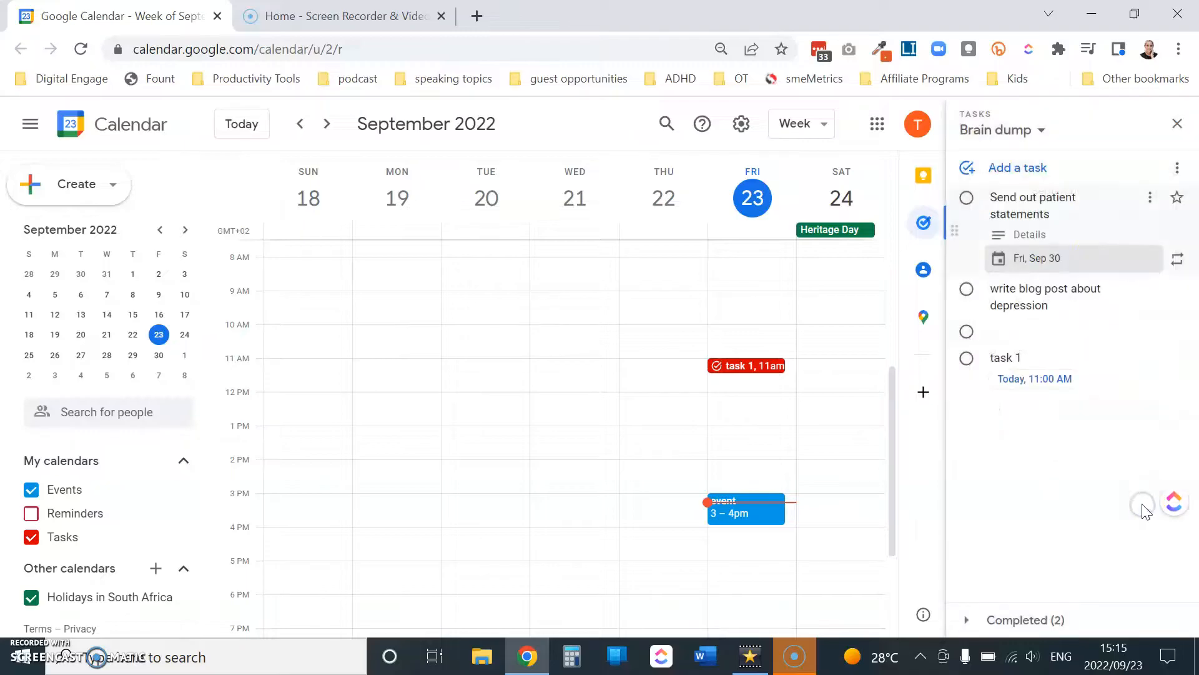
click(1150, 199)
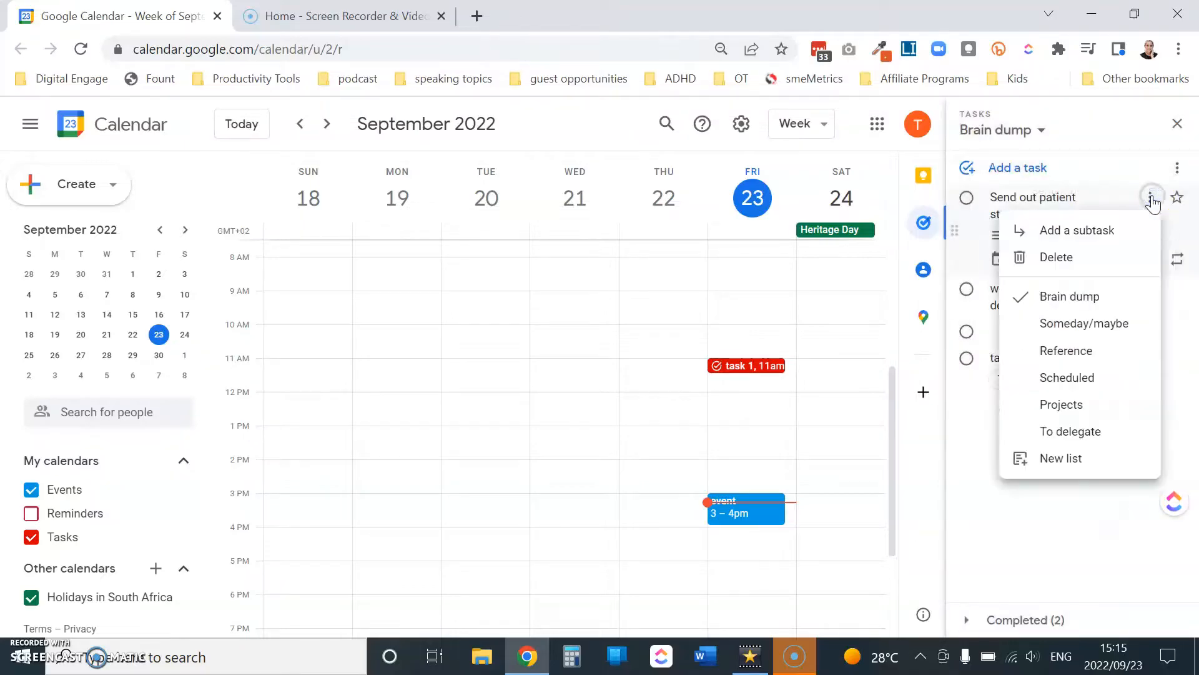
click(1085, 386)
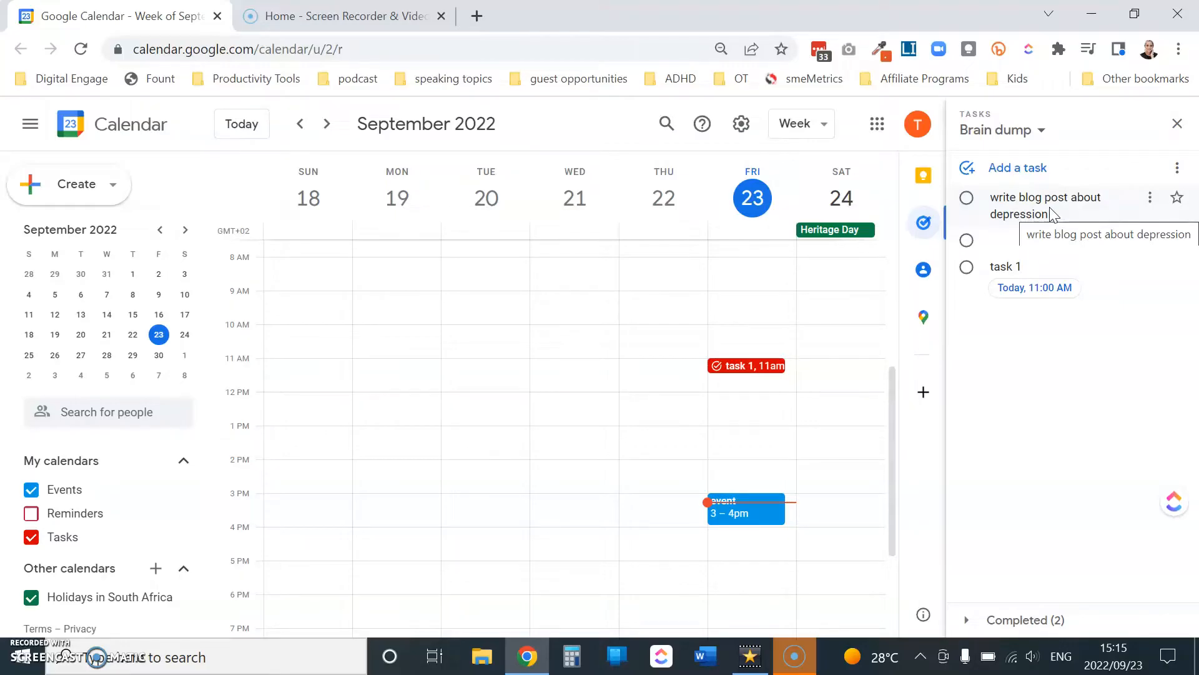
Add the detail "- research evidence based articles on sensory approaches to managing depression" to the "write blog post about depression" task
click(1050, 207)
click(1038, 234)
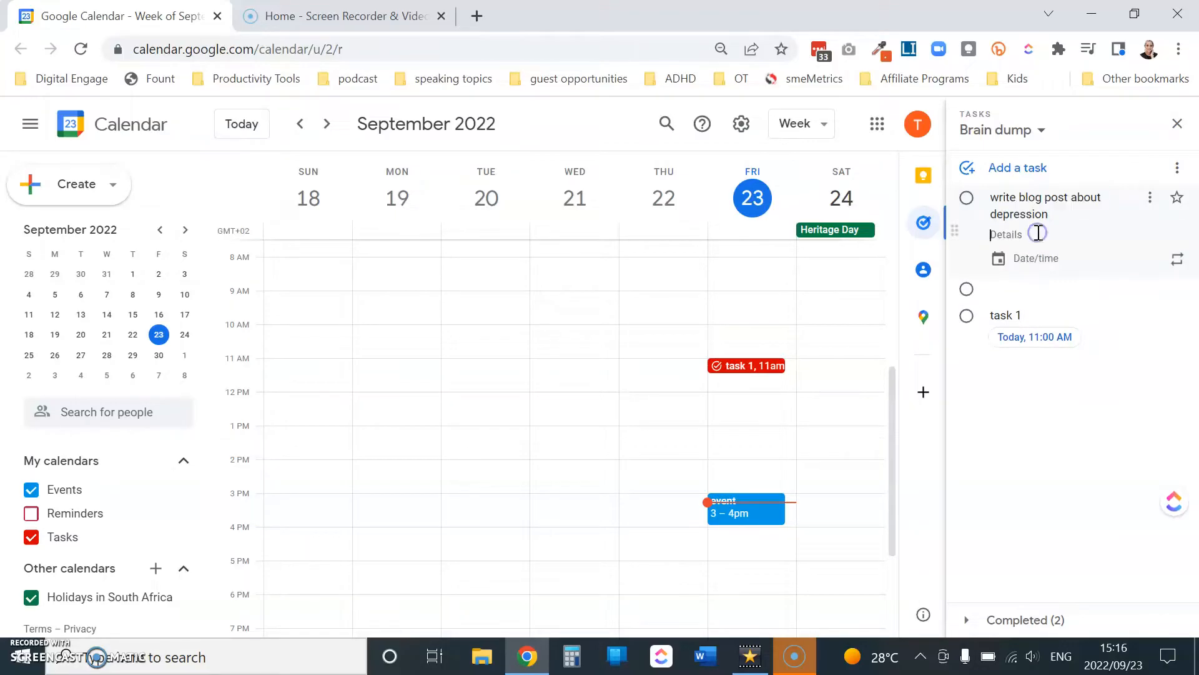
text(research evidence based articles on sensory approaches to managing depression)
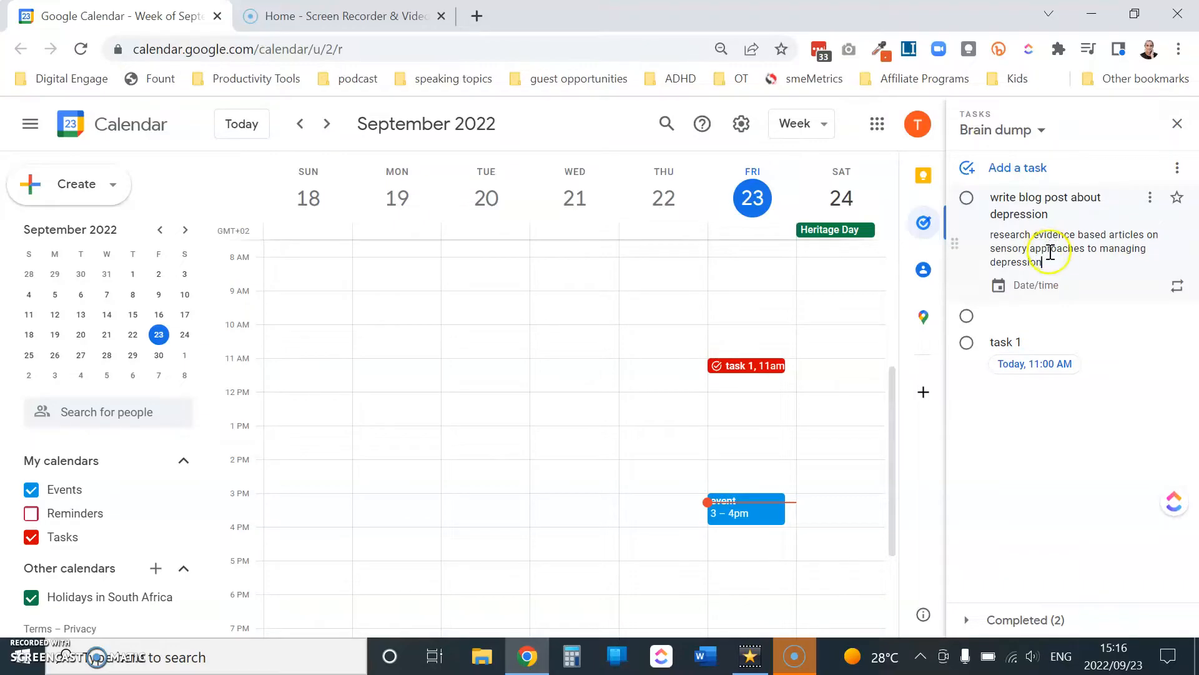
click(992, 238)
text(-)
click(1050, 266)
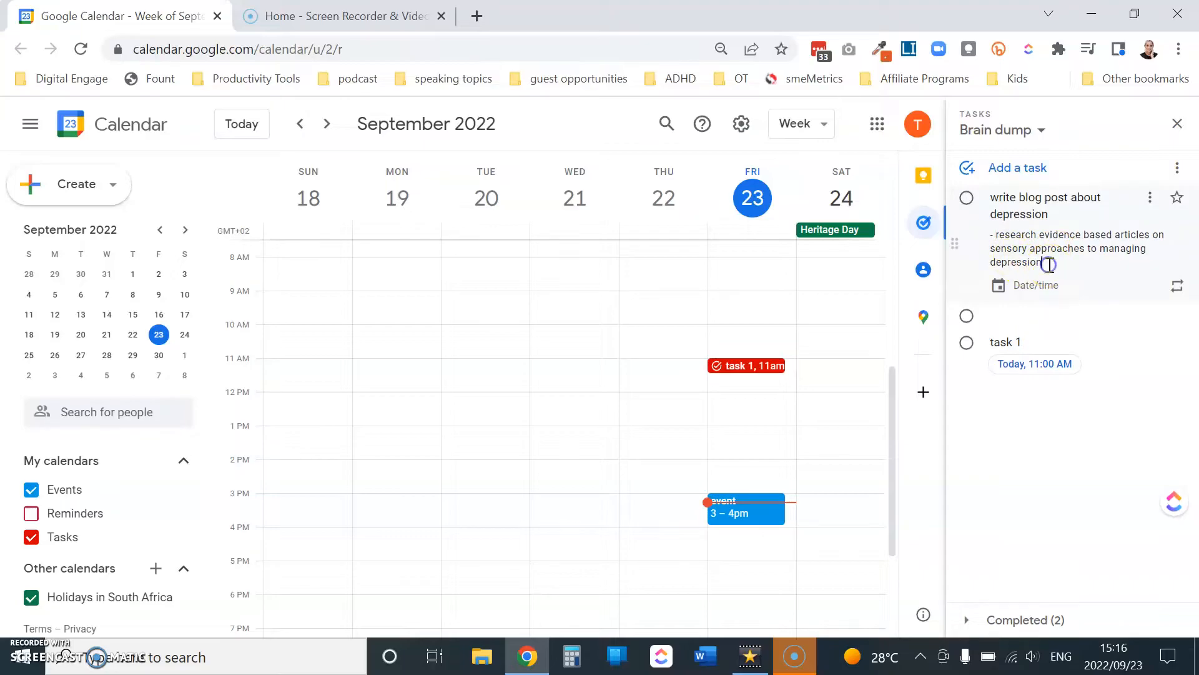
Add the lines "- find images for the blog post" and "- write the blog post" to the blog post task's details
key(Return)
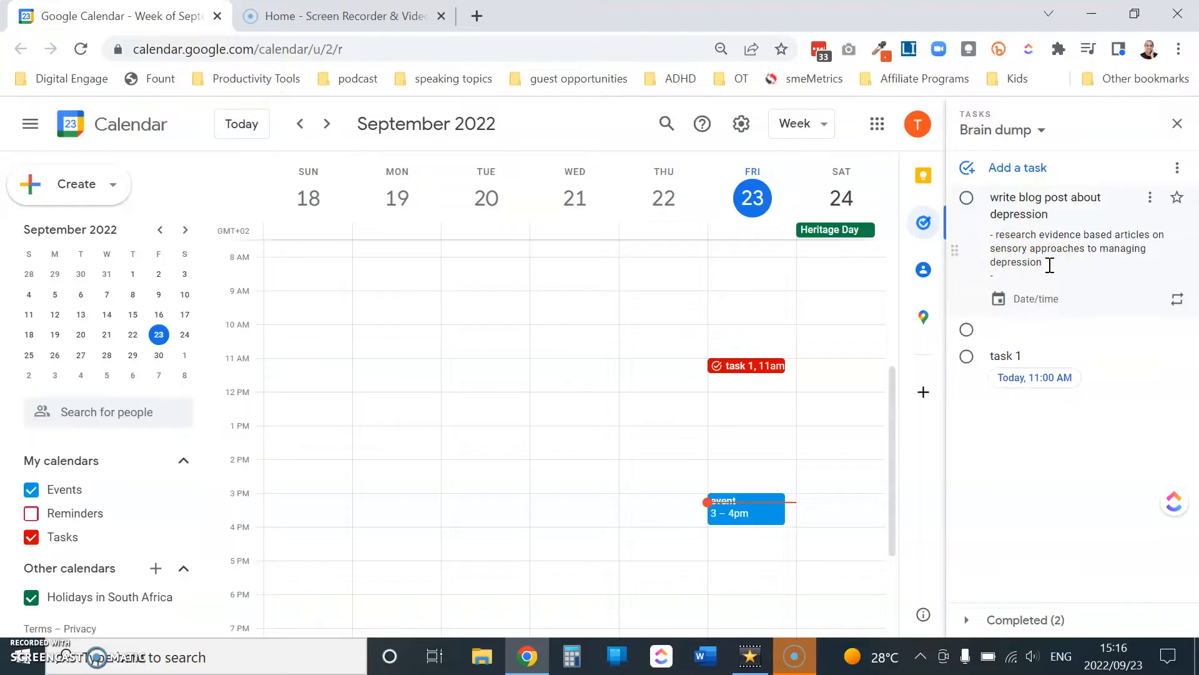
text(- find images for the blog post)
key(Return)
text(- wtri)
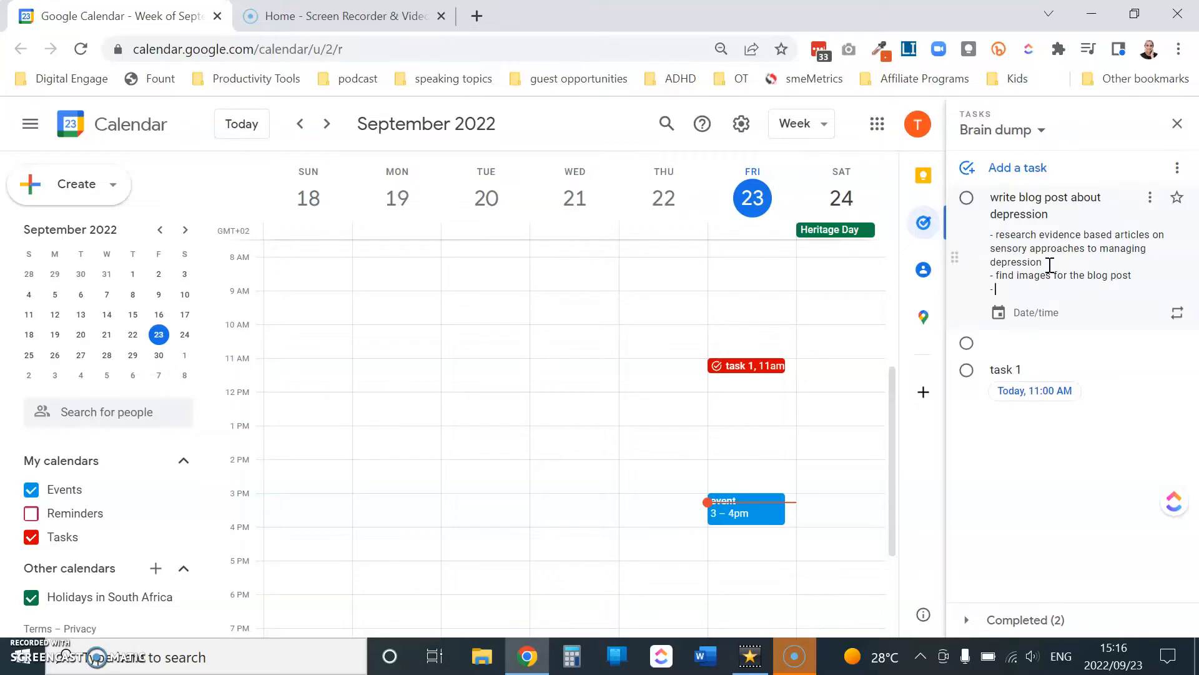
text(riote)
key(BackSpace)
key(BackSpace)
key(BackSpace)
key(BackSpace)
text(e the blog post)
key(Return)
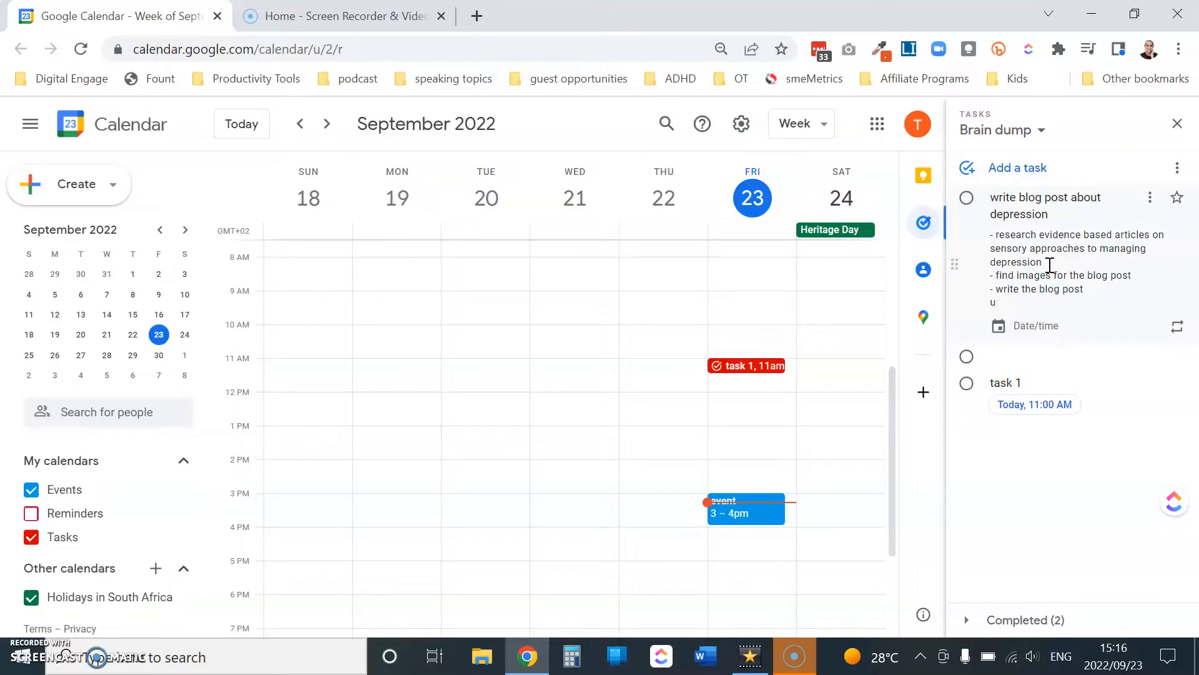
Add the lines "- upload to website" and "- share it on social media" to the blog post task's details
text(- upload to website)
key(Return)
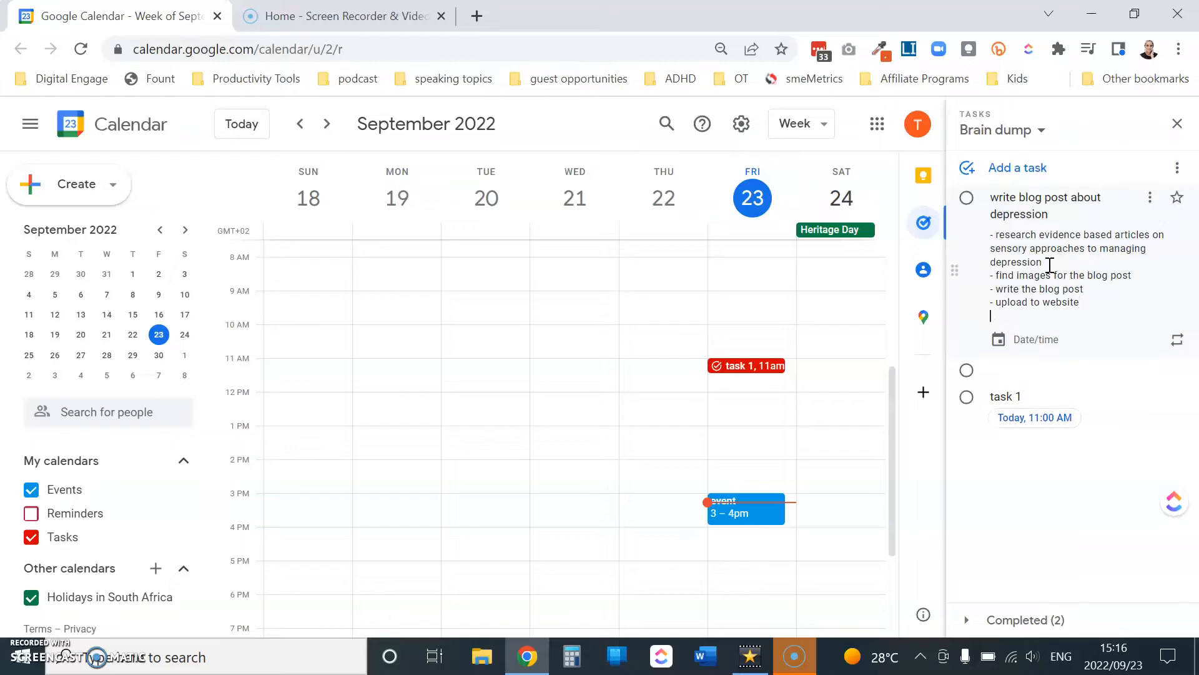
text(- share it on social media)
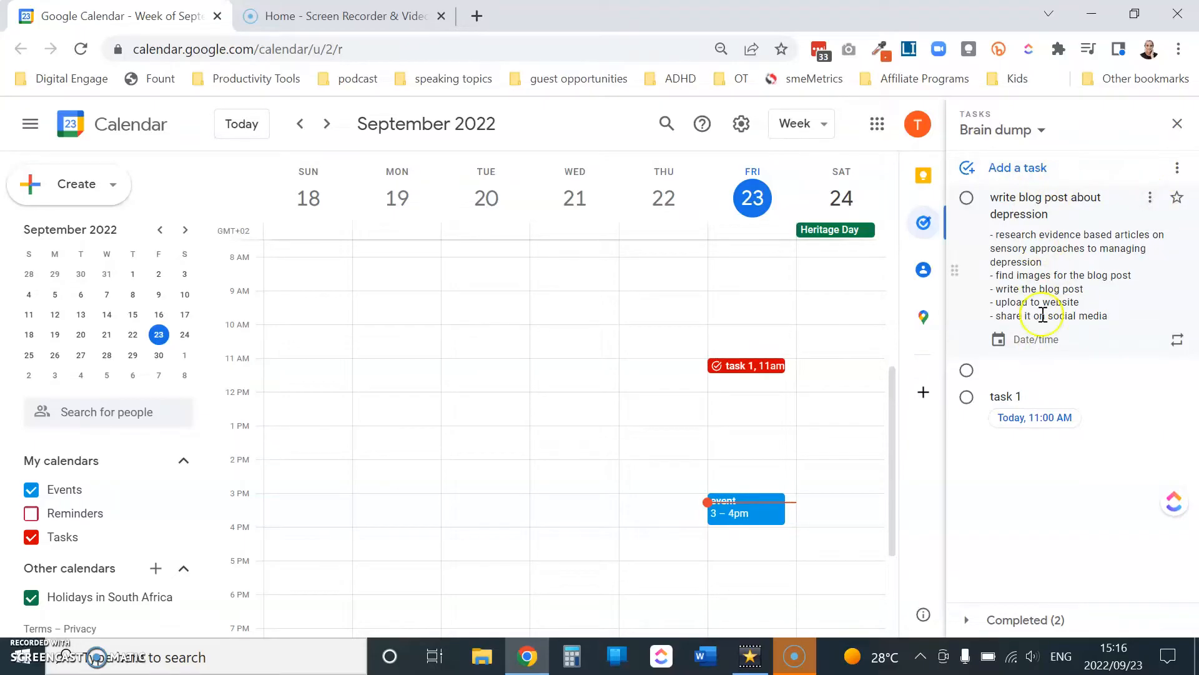
Move the "write blog post about depression" task to the Projects list and "task 1" to the Scheduled list
click(1150, 199)
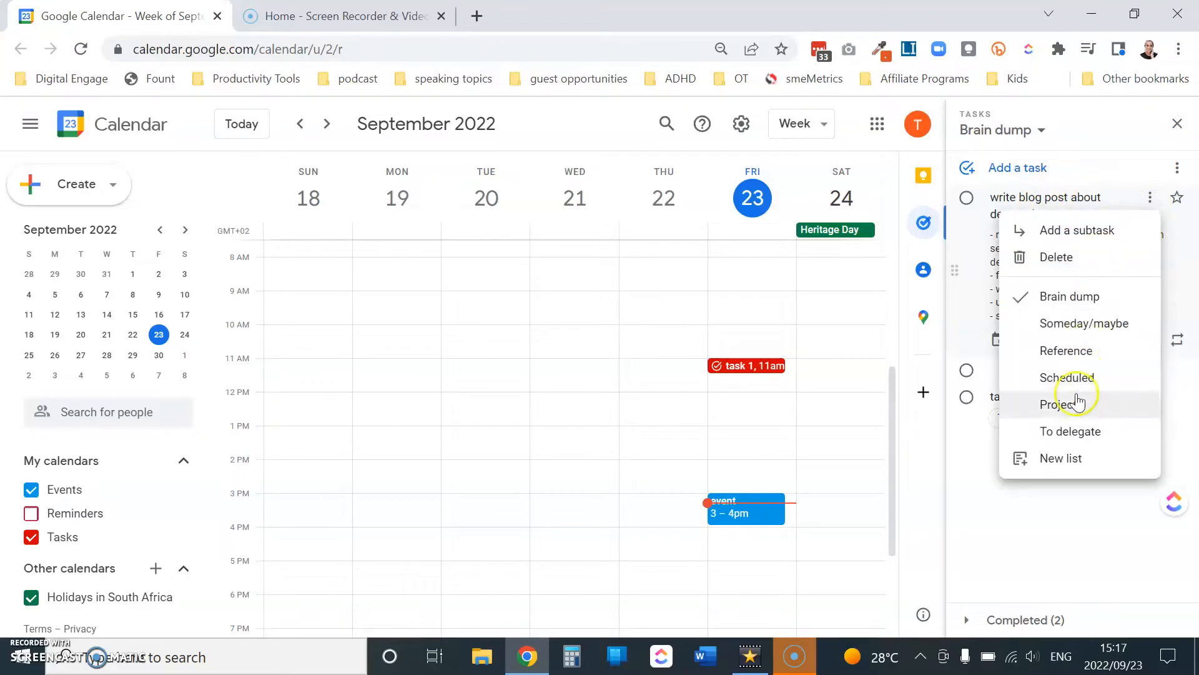
click(1073, 407)
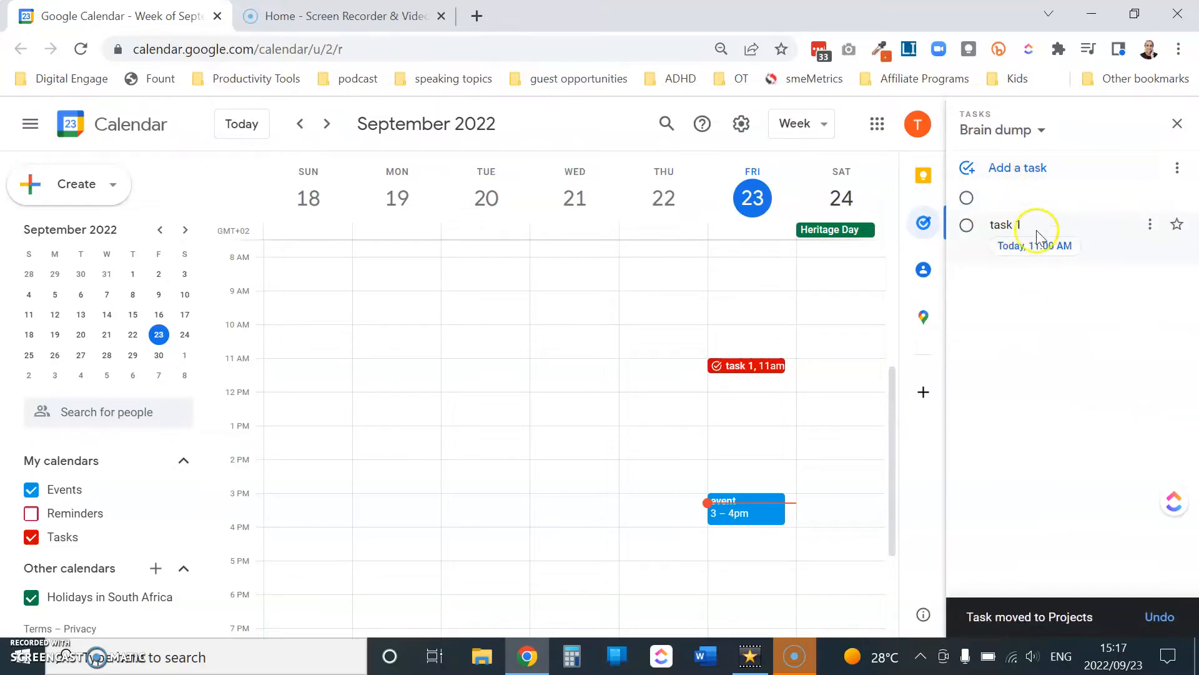
click(1151, 226)
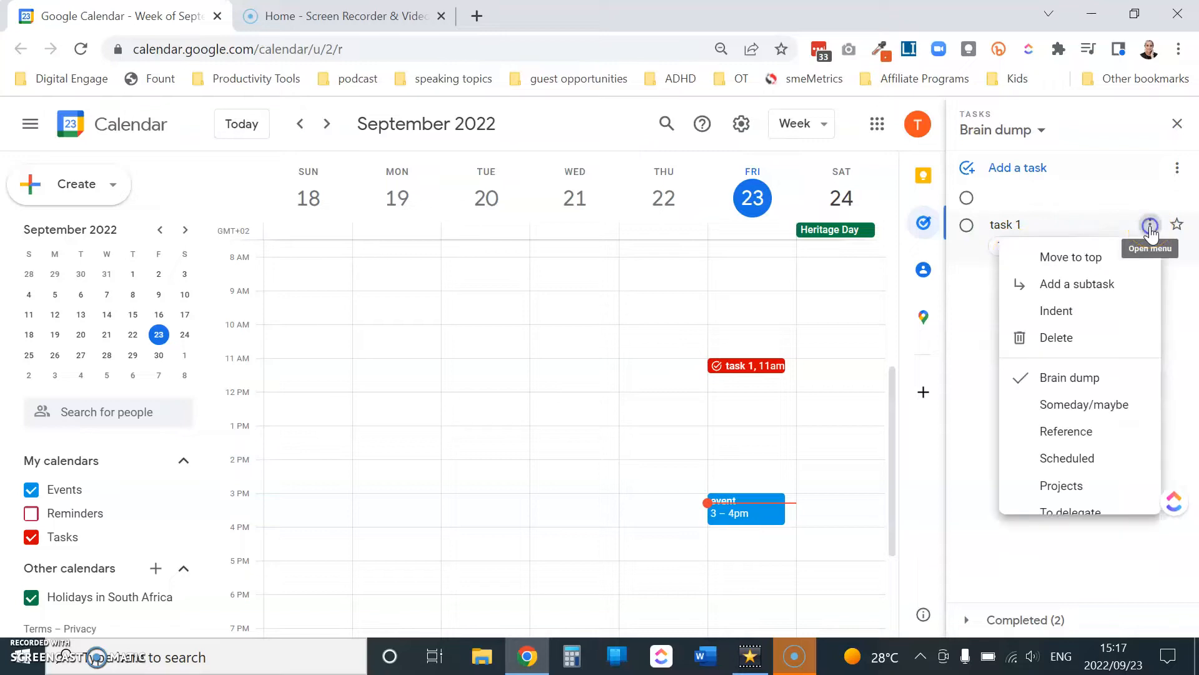
click(1078, 458)
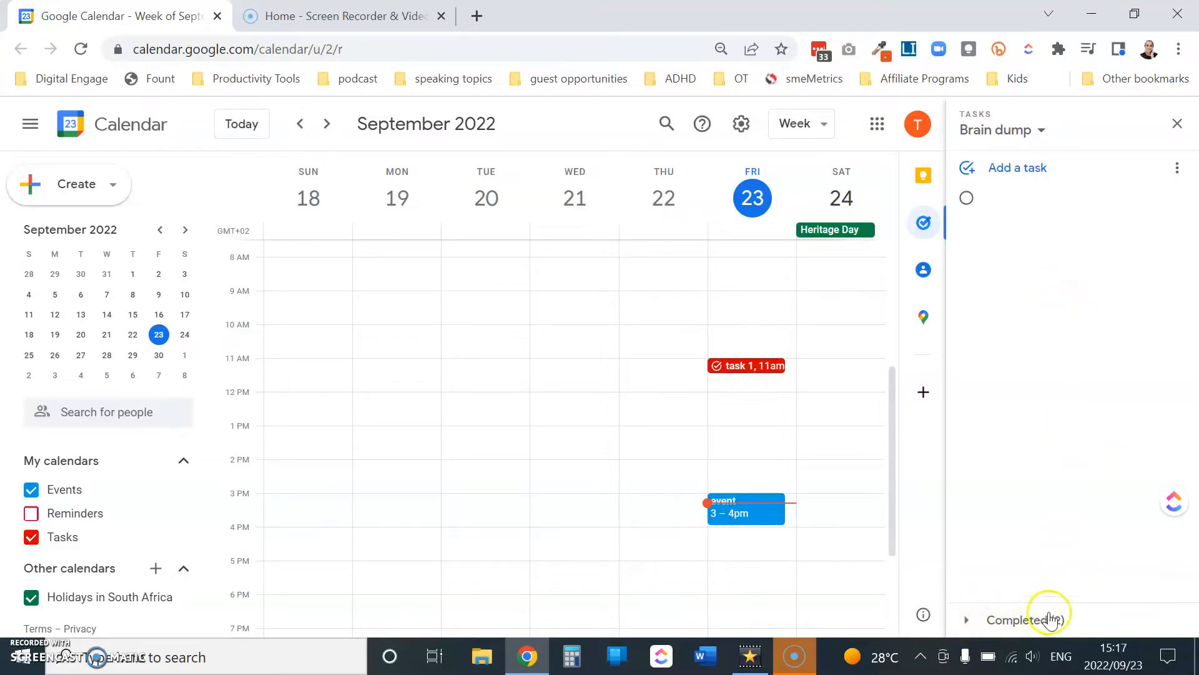
Delete the second completed "Wish sister happy birthday" task and mark the other one as uncompleted
click(967, 623)
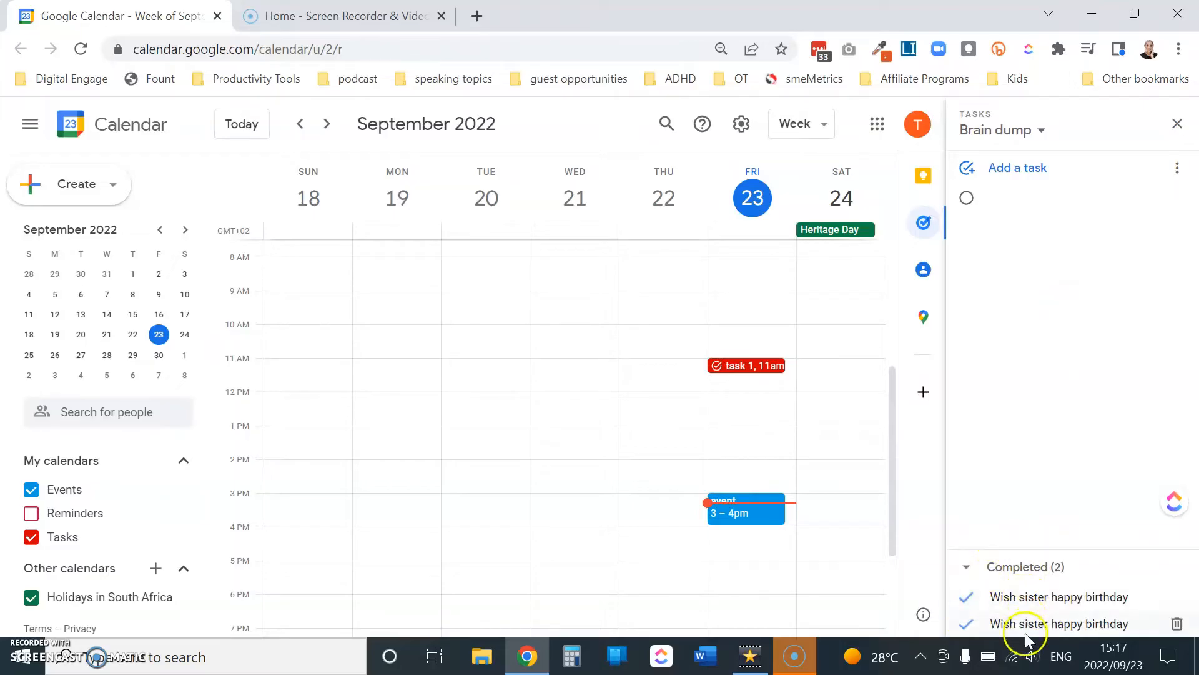
click(1178, 623)
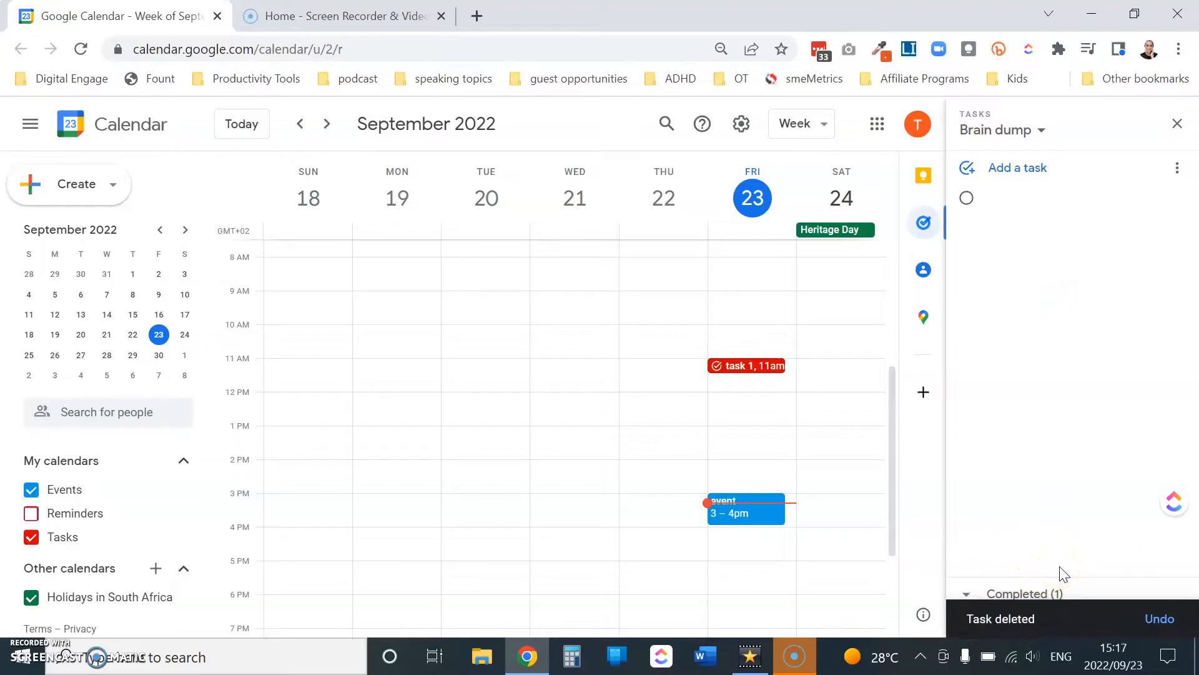
click(1076, 622)
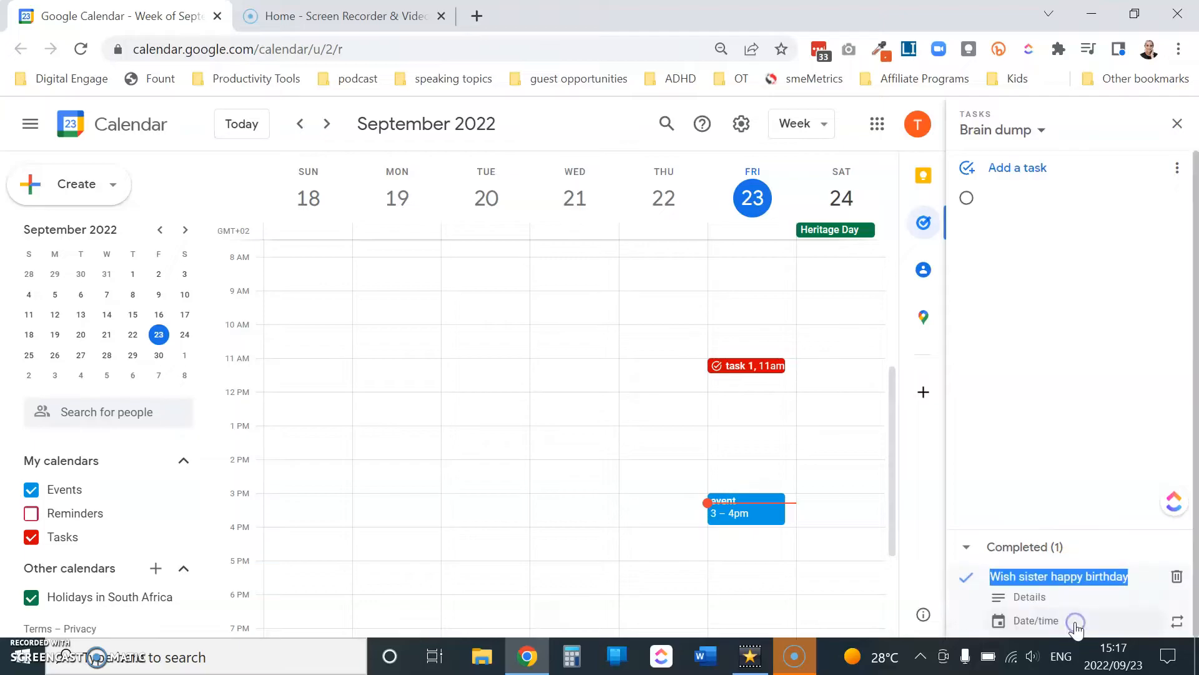
click(968, 579)
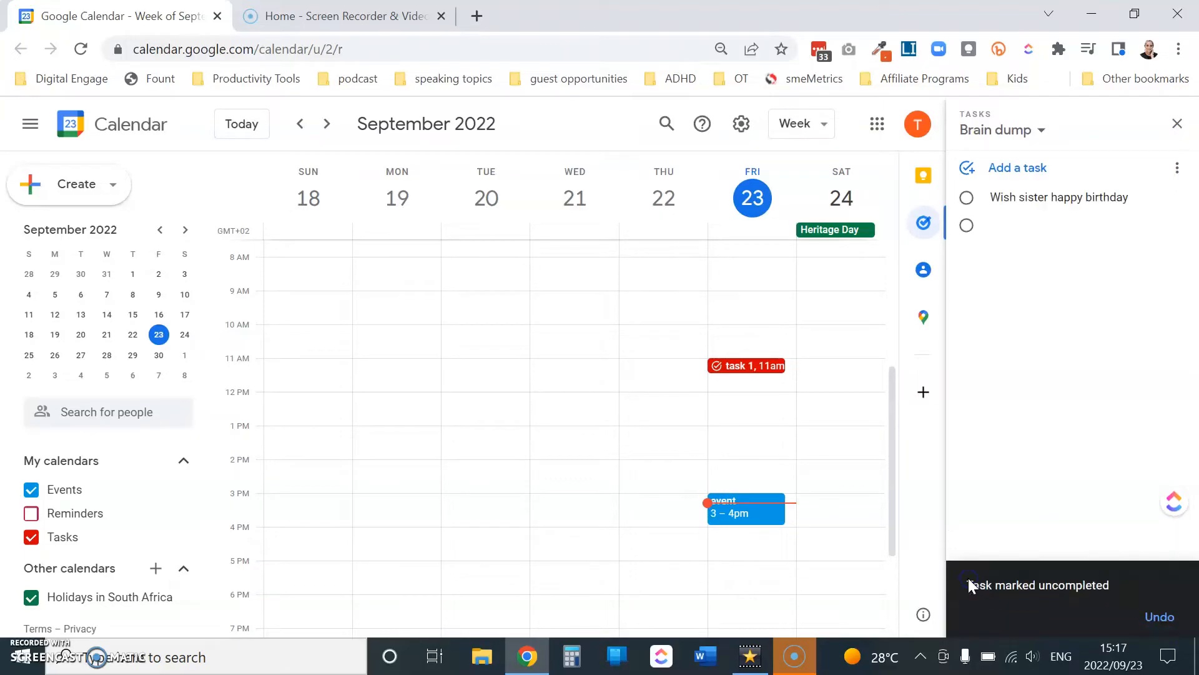
Retitle the "Wish sister happy birthday" task as "order netflorist gift sister happy birthday", mark it completed and collapse the completed tasks
click(1042, 203)
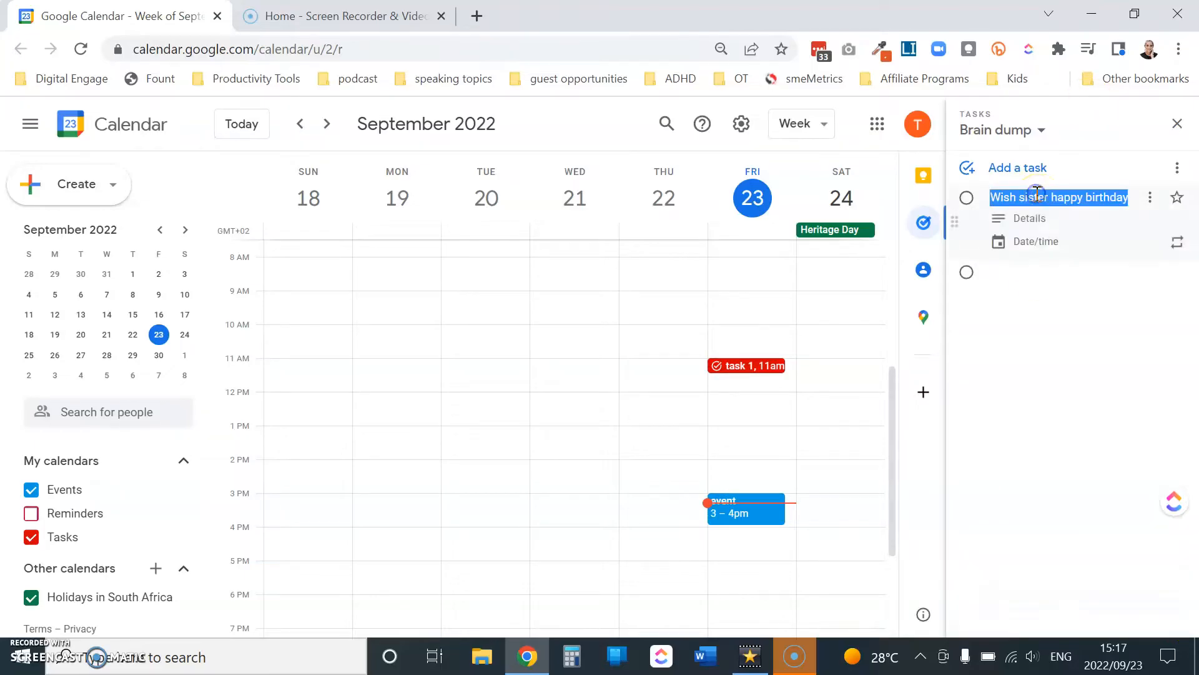
click(1018, 198)
double_click(1019, 198)
text(send)
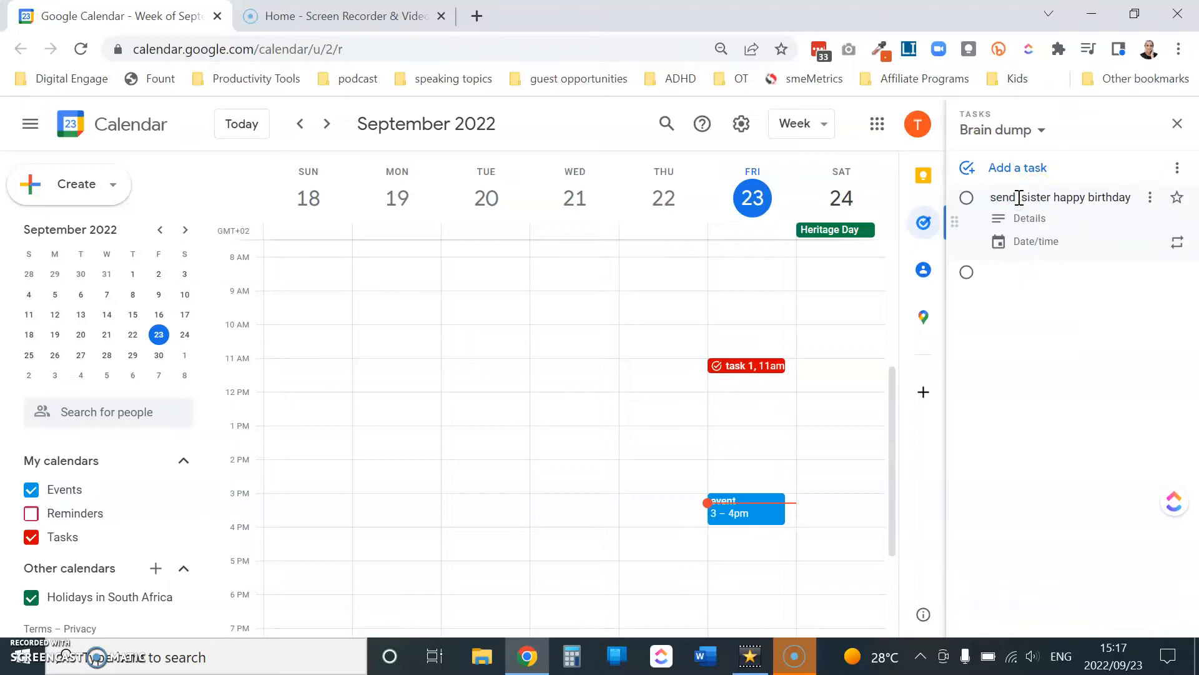
text( her)
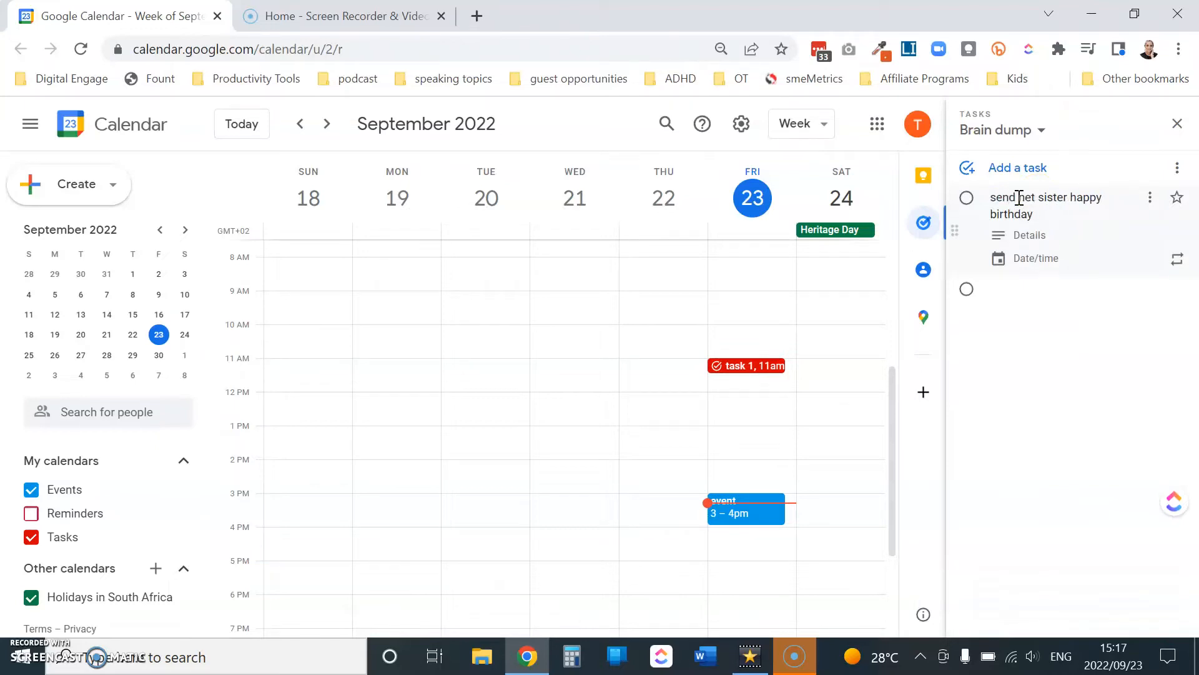
key(BackSpace)
key(BackSpace)
key(BackSpace)
key(BackSpace)
key(BackSpace)
key(BackSpace)
key(BackSpace)
key(BackSpace)
key(BackSpace)
text(order netflorist gift)
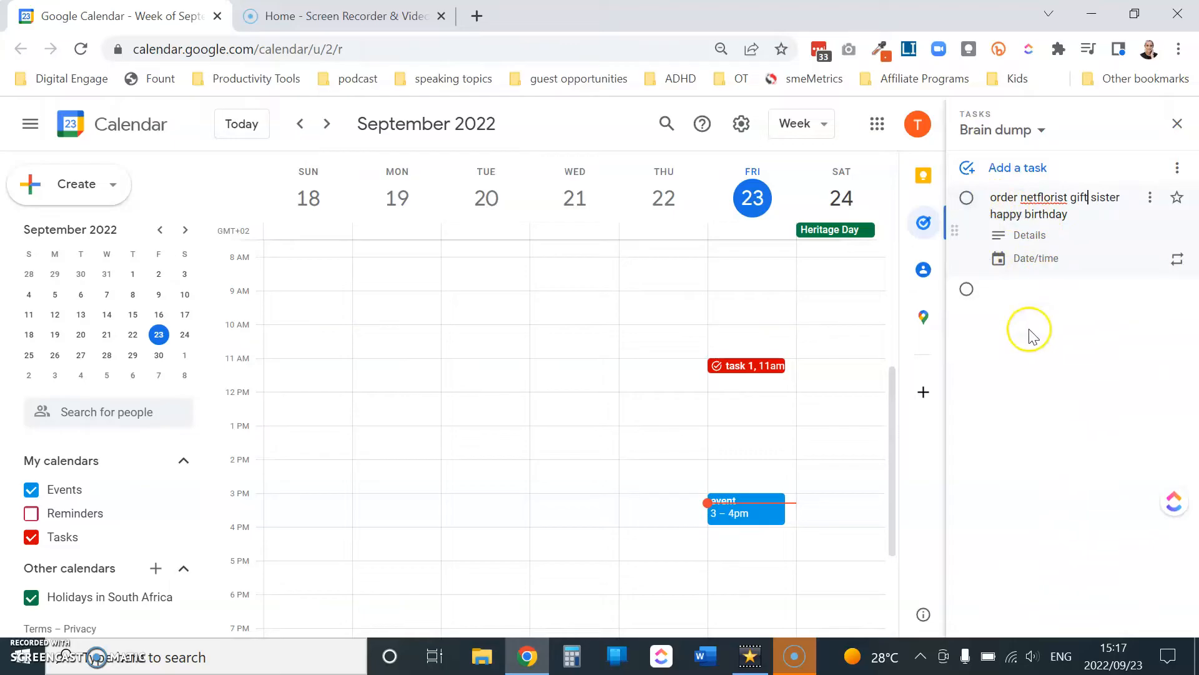
click(967, 198)
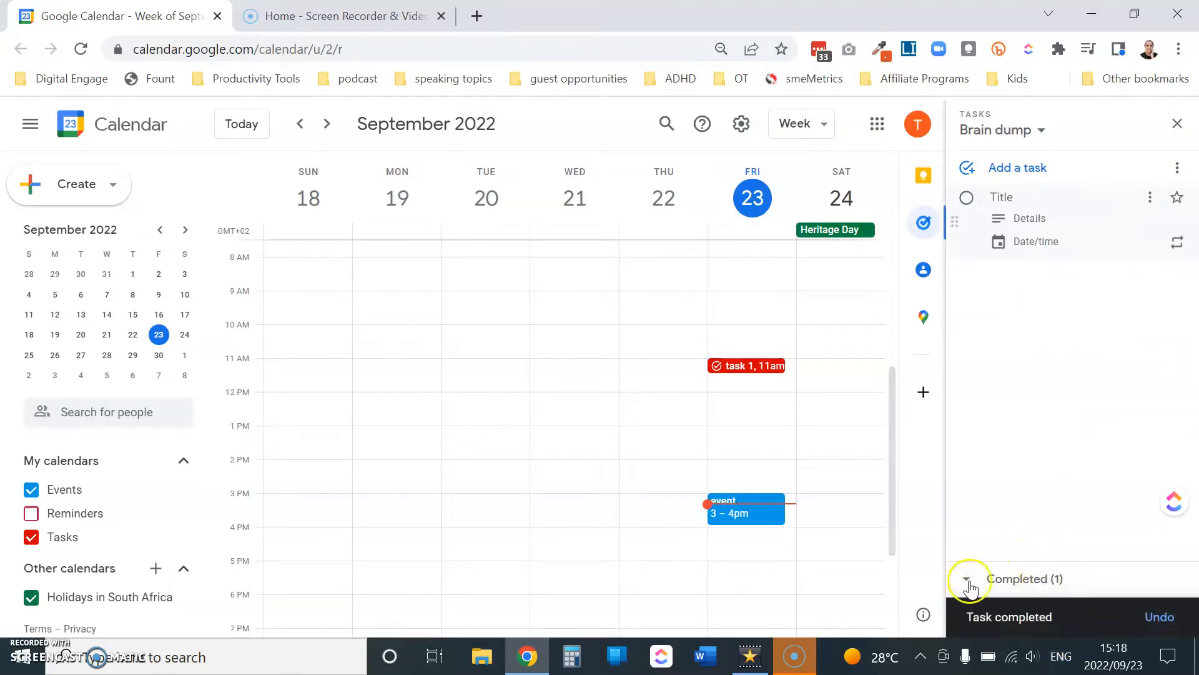
click(968, 580)
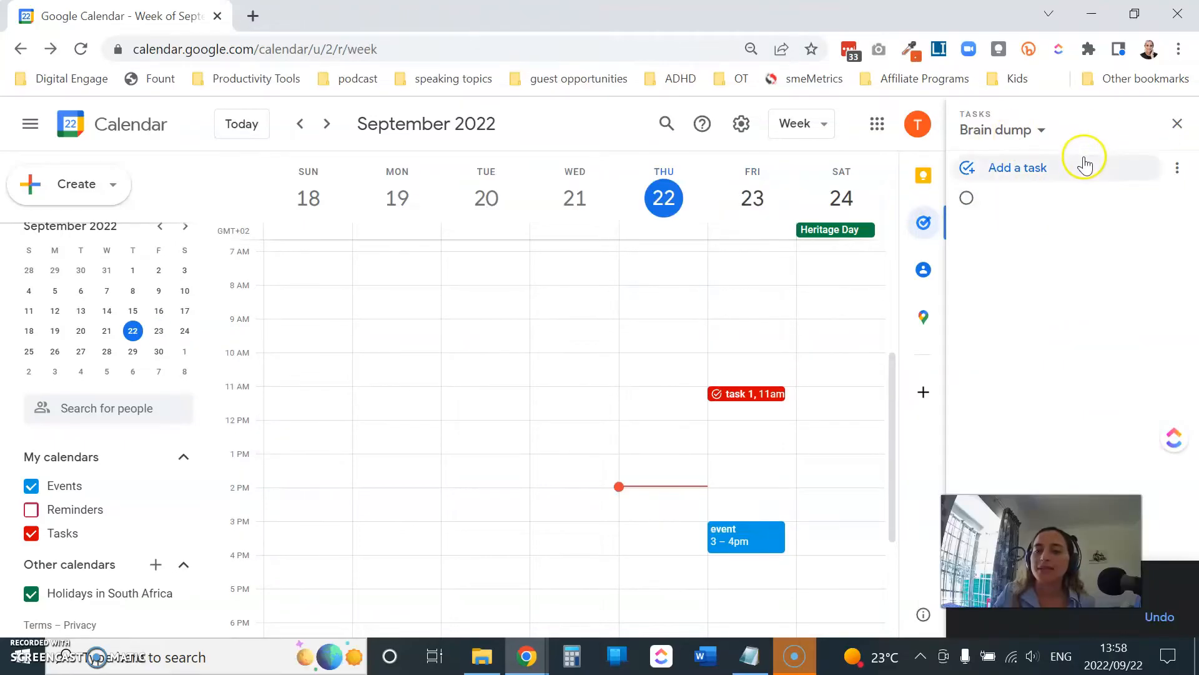
Show the Scheduled task list and view the calendar week of September 25 to October 1
click(1040, 130)
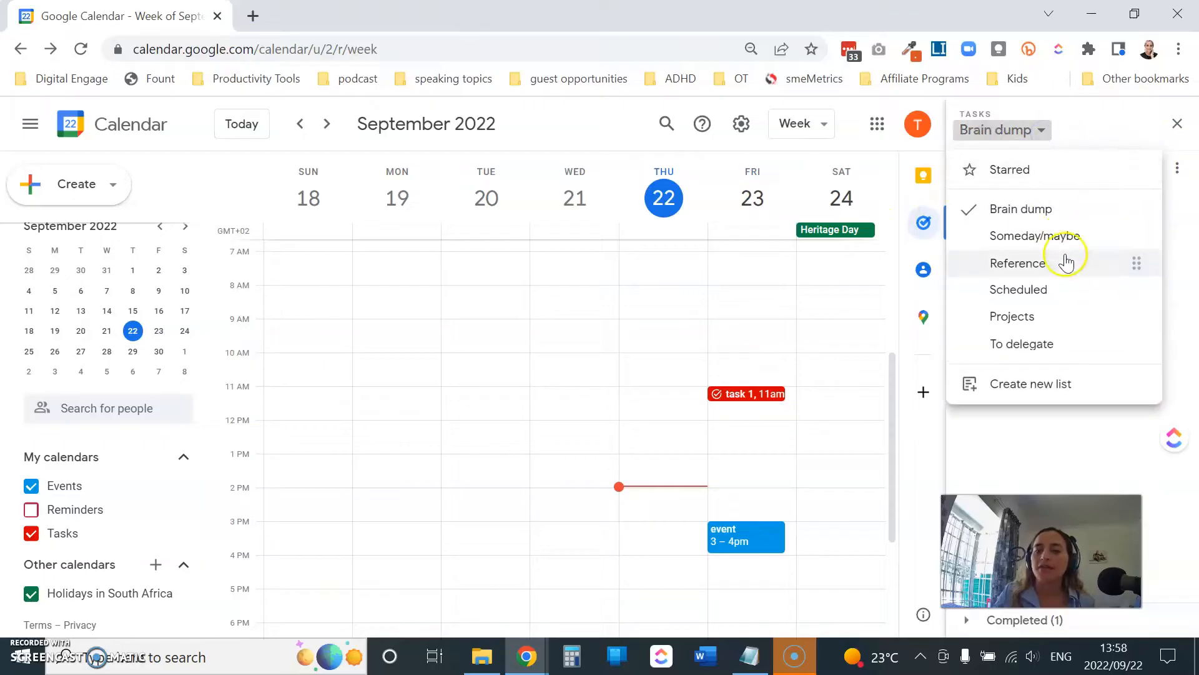
click(1034, 291)
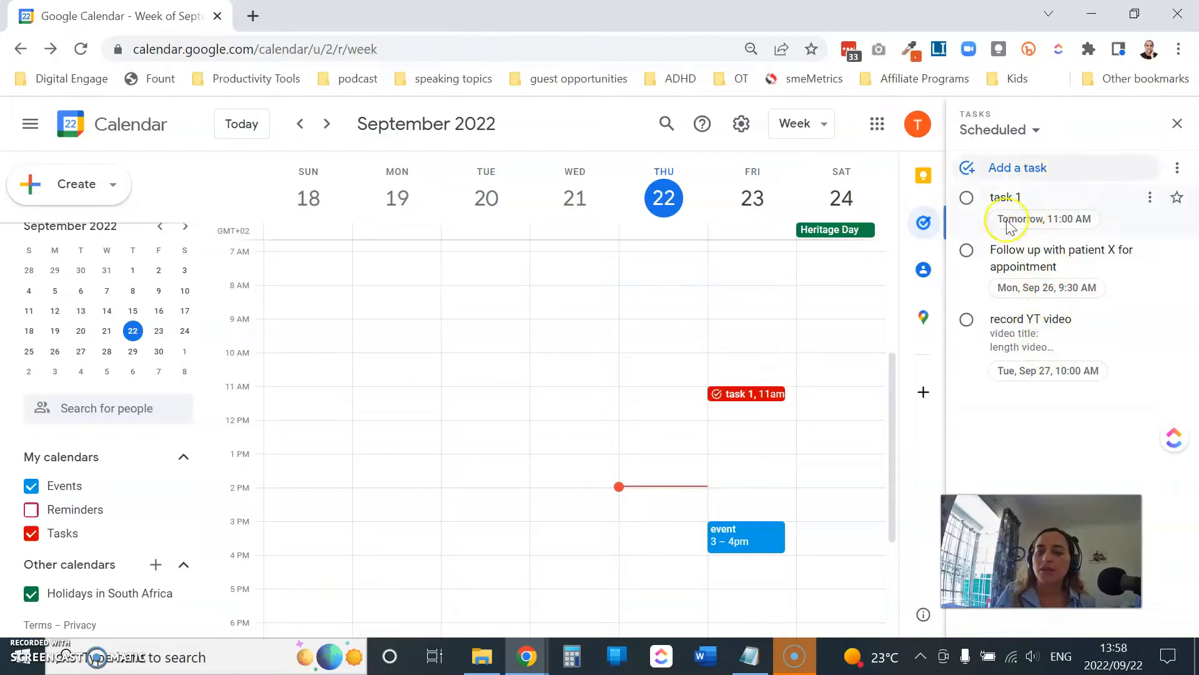
click(329, 125)
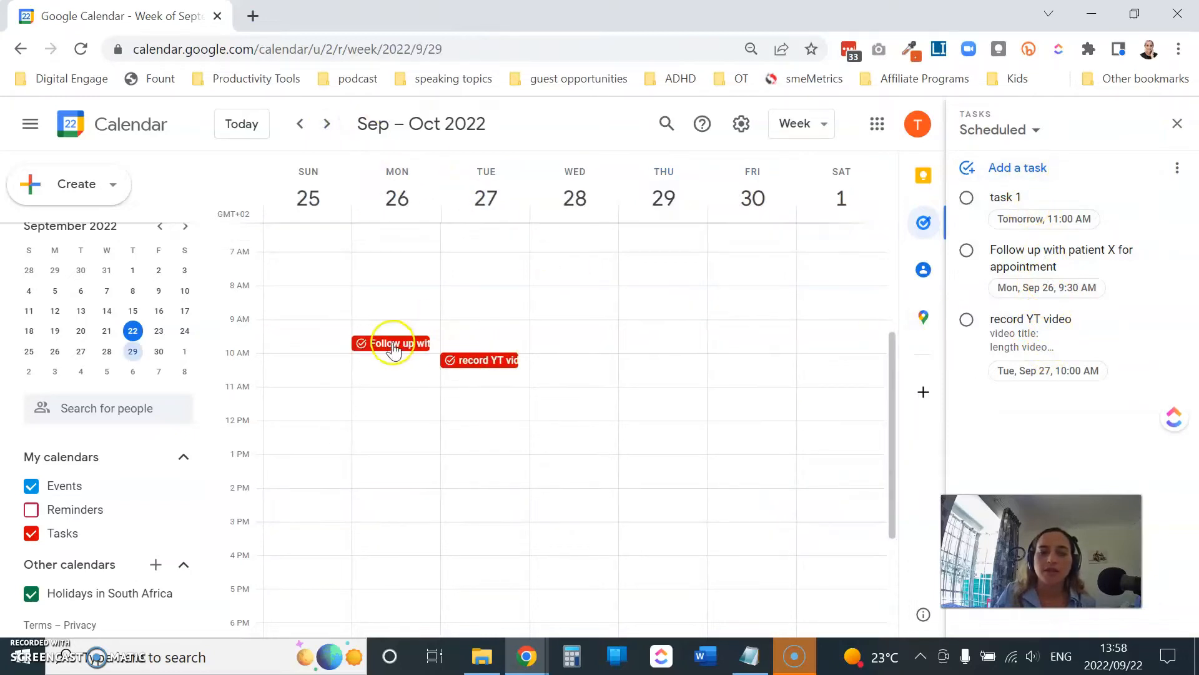
Hide the Tasks calendar from the week view and show it again
click(29, 536)
click(30, 536)
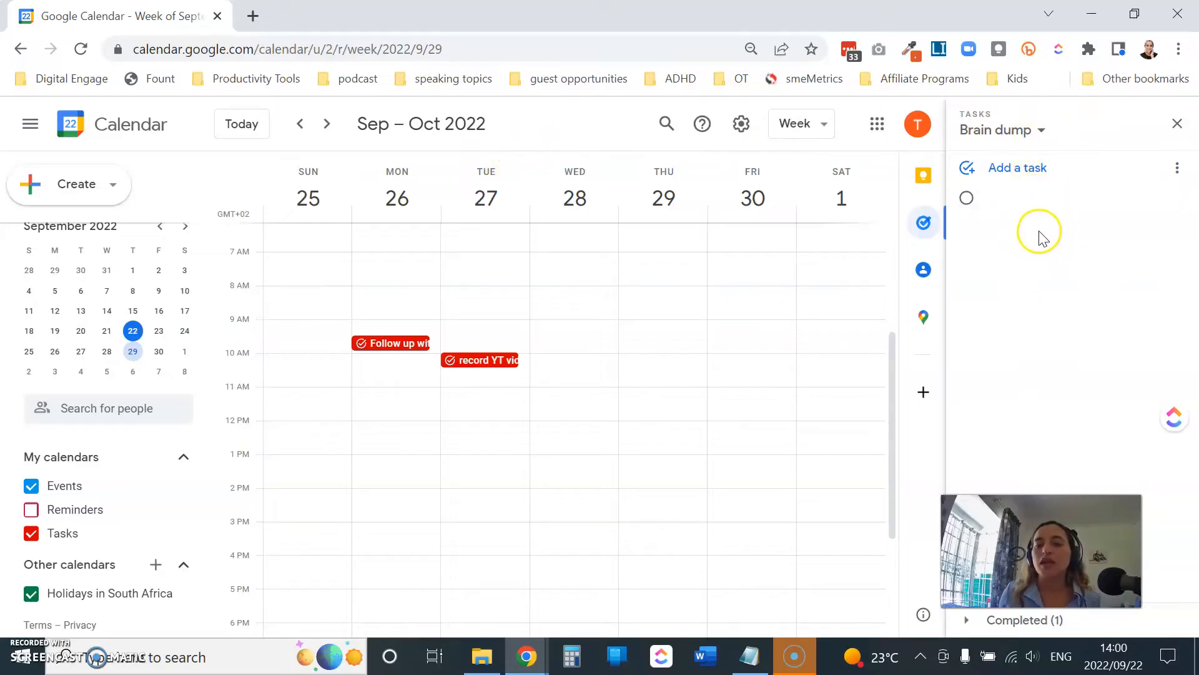
Star the "Follow up with patient X for appointment" and "shopping" tasks in the Scheduled list and show the Starred tasks
click(1040, 129)
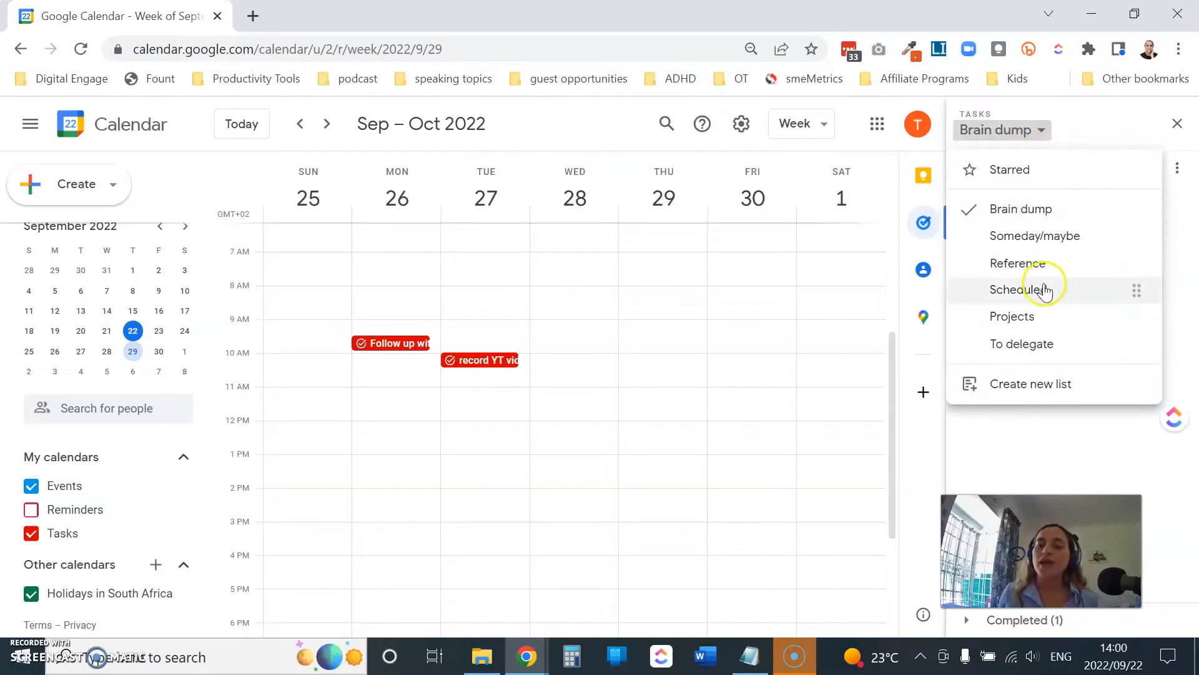
click(1047, 292)
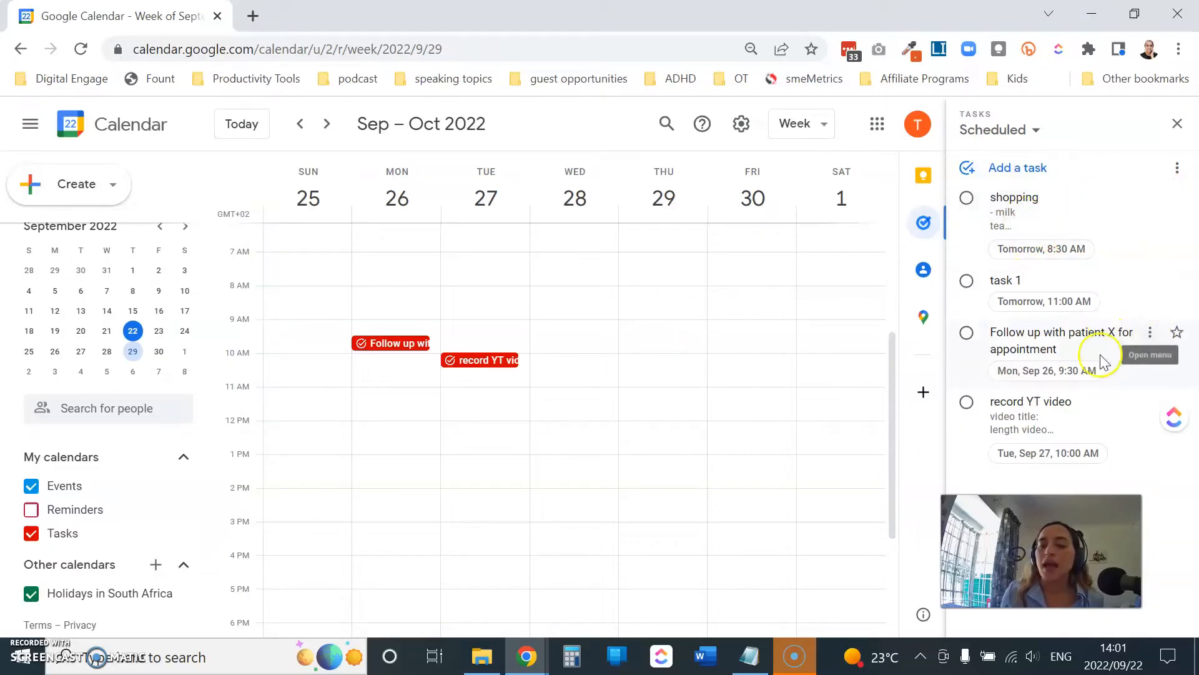
click(1178, 333)
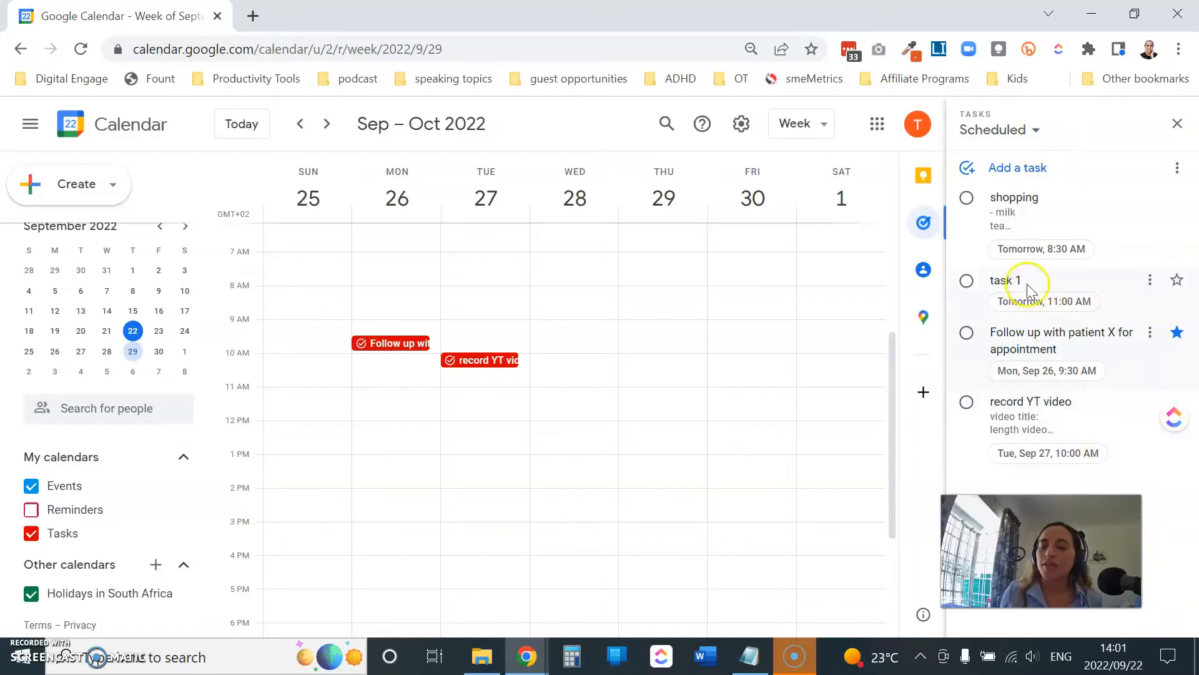
click(1177, 196)
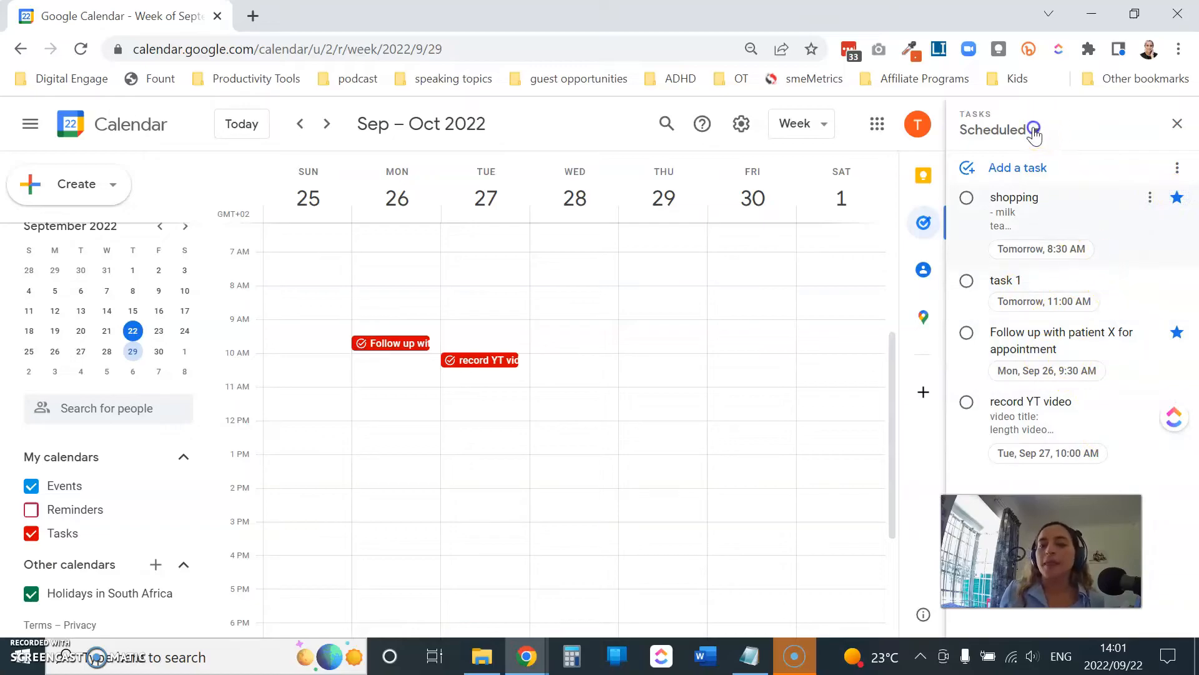
click(1034, 131)
click(1035, 169)
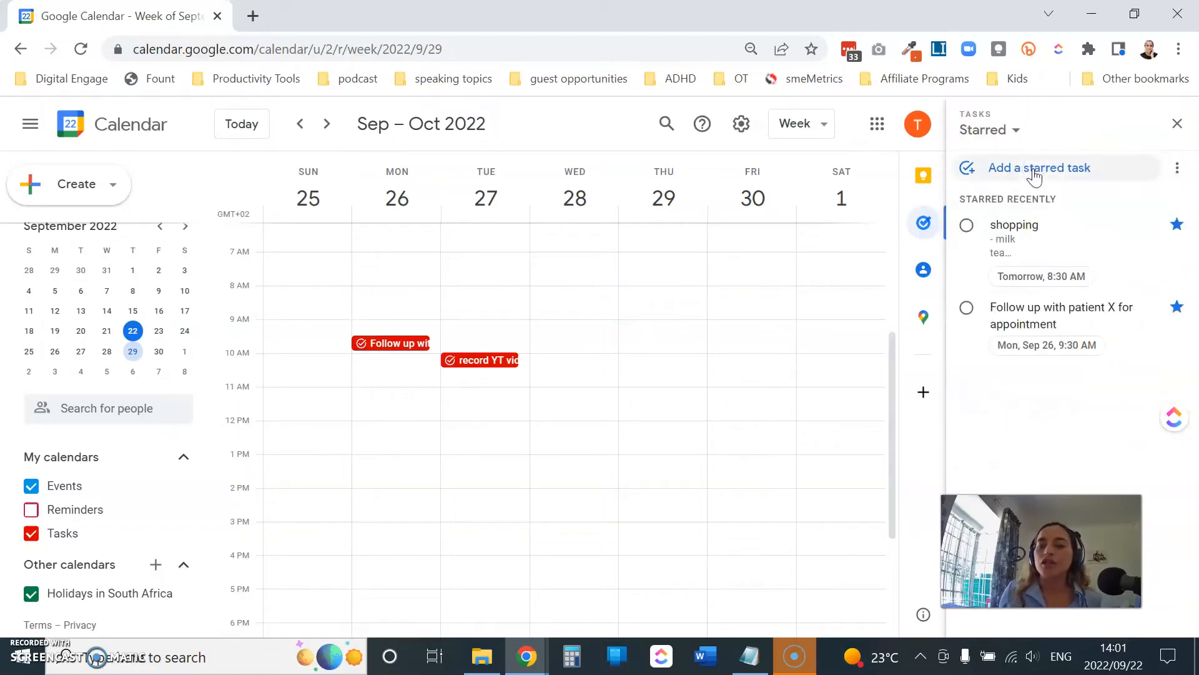